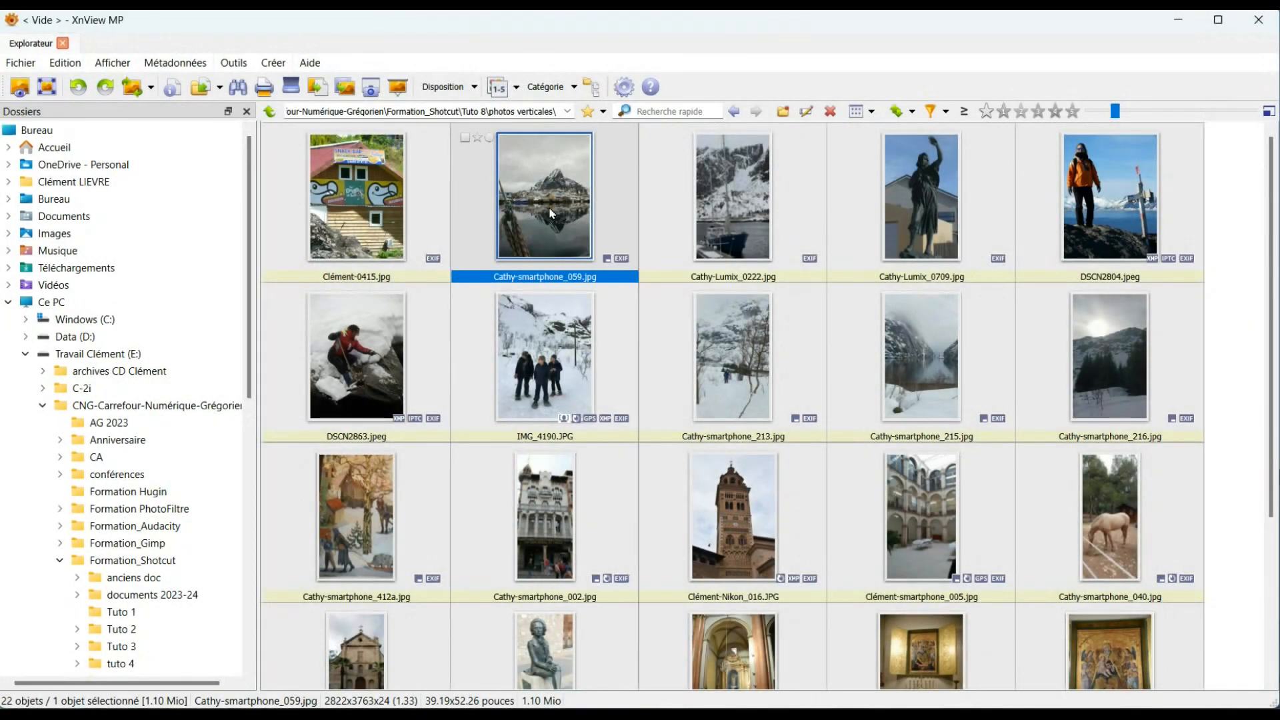
Open the snowy mountain reflection photo, start cropping it and check the available crop ratios
double_click(552, 213)
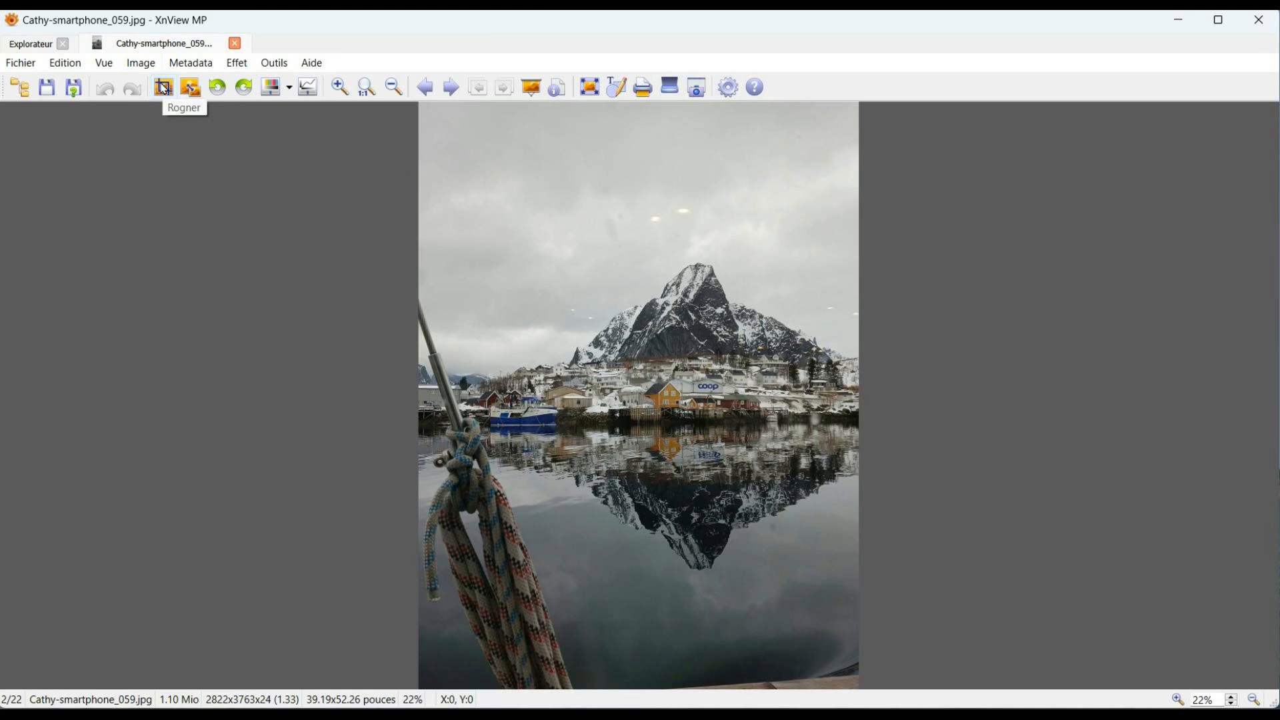
click(163, 88)
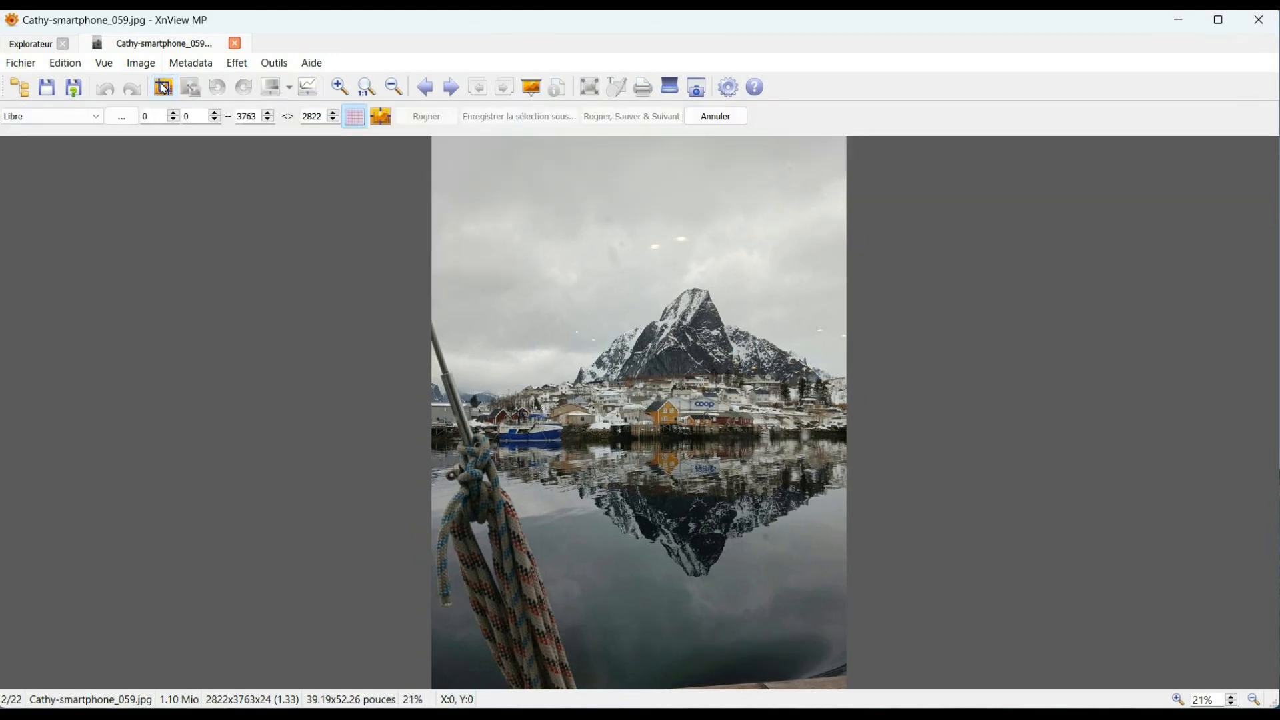
click(98, 118)
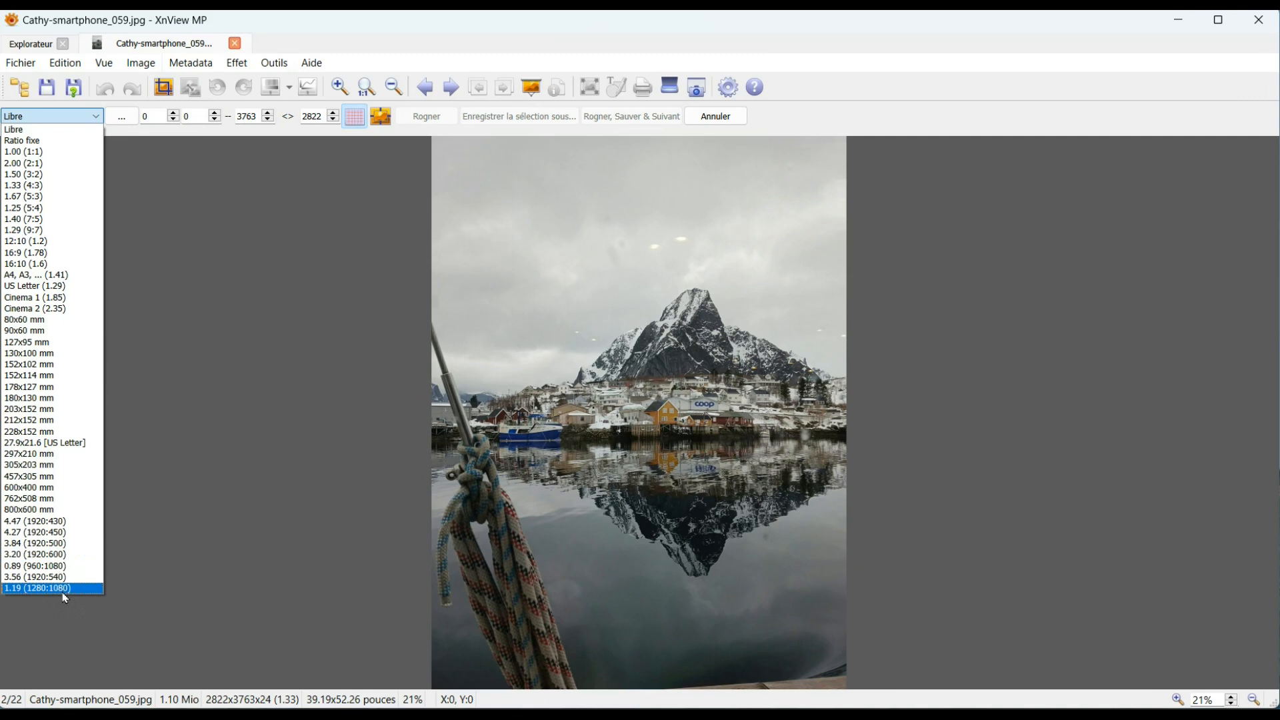
Add a custom crop ratio 640 wide by 1080 high to the crop size list
click(124, 118)
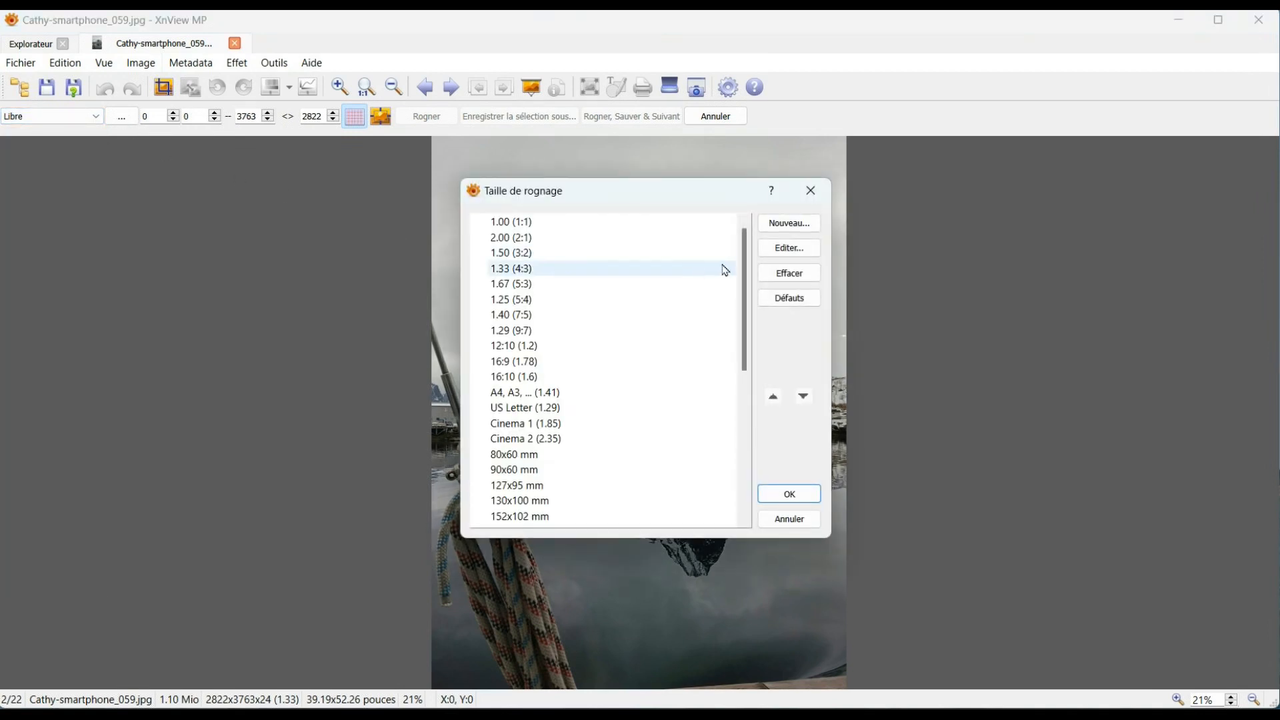
click(789, 224)
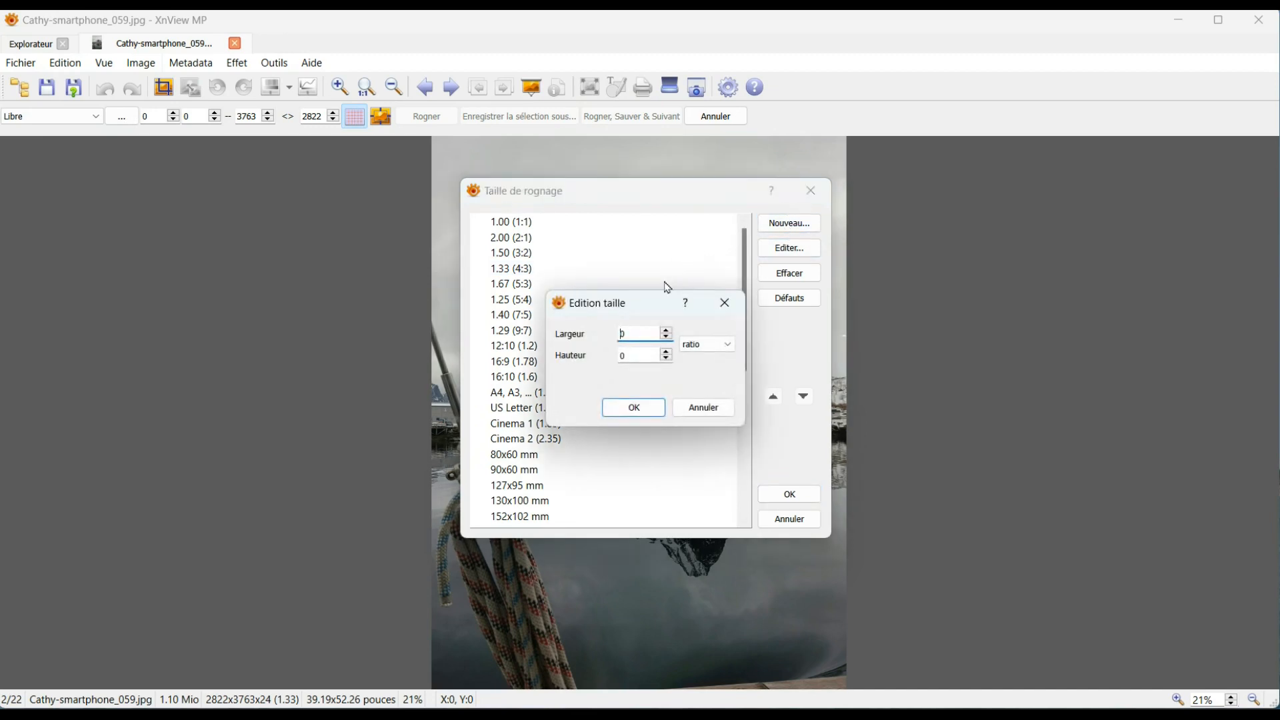
drag(645, 335, 604, 333)
text(640)
drag(636, 357, 623, 357)
text(1080)
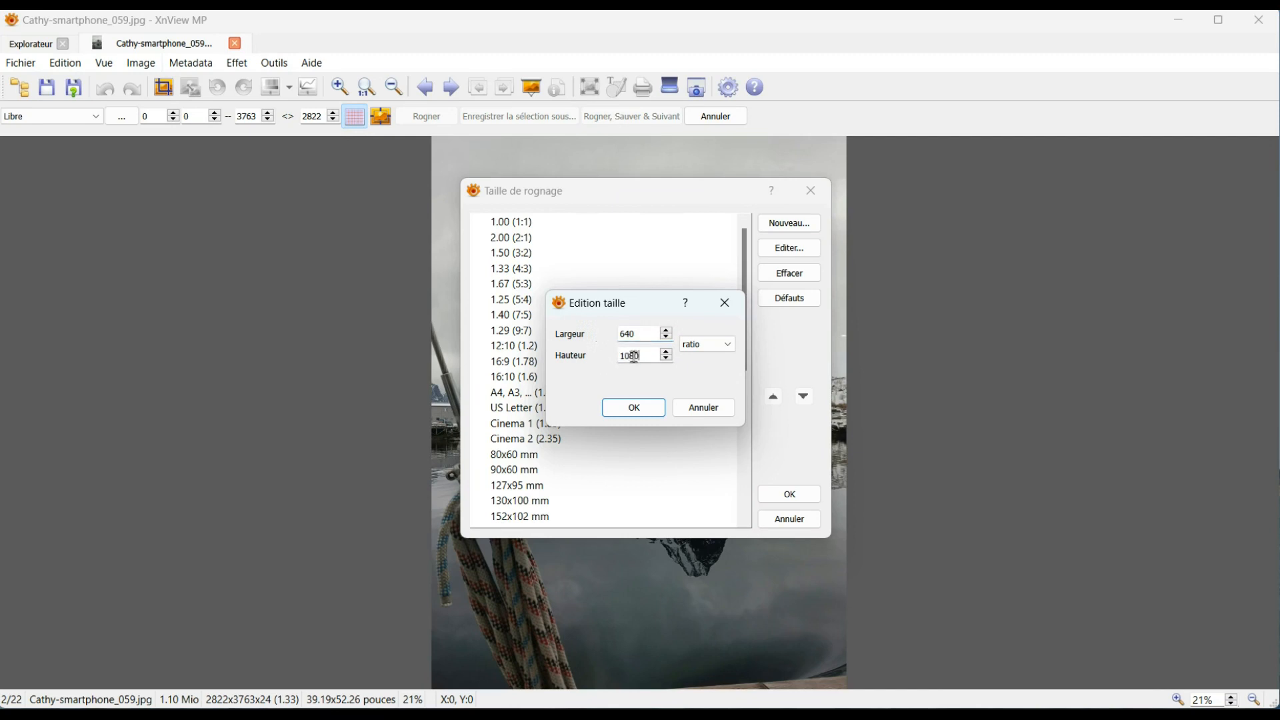
click(636, 407)
click(780, 495)
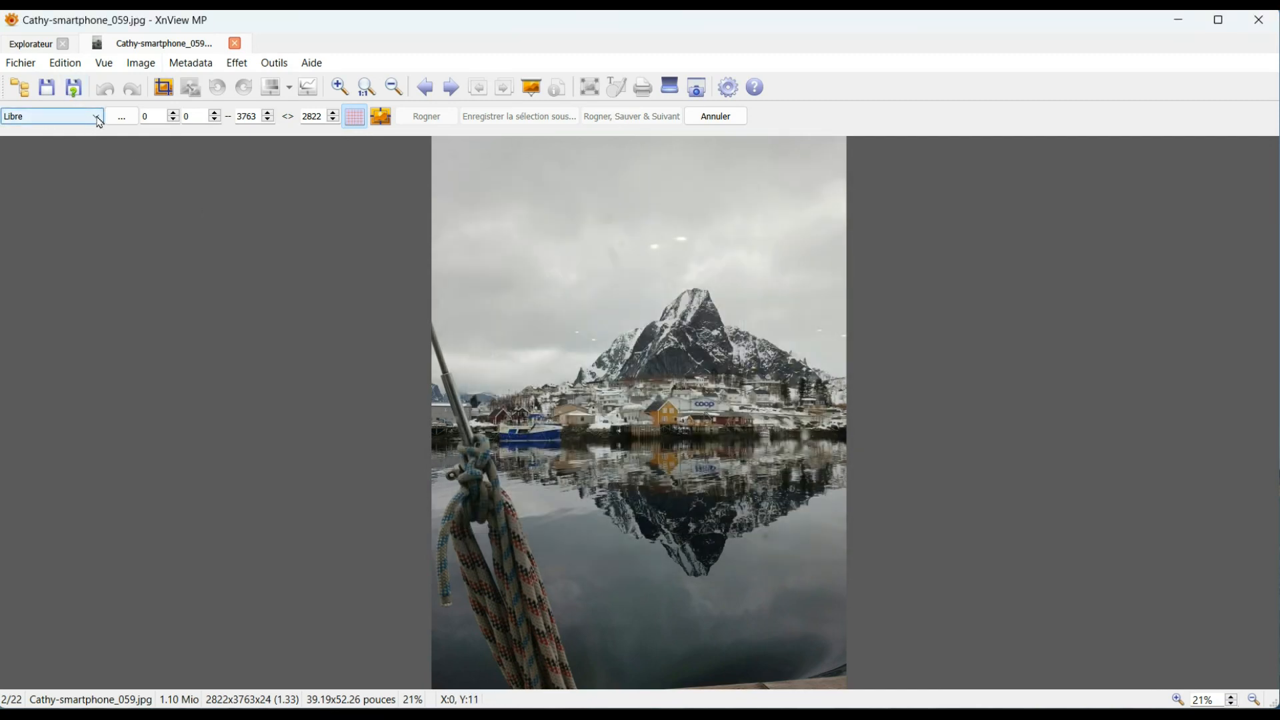
Select the 0.59 (640:1080) ratio, draw a crop area from the photo's upper-left corner and swap it to portrait orientation
click(98, 118)
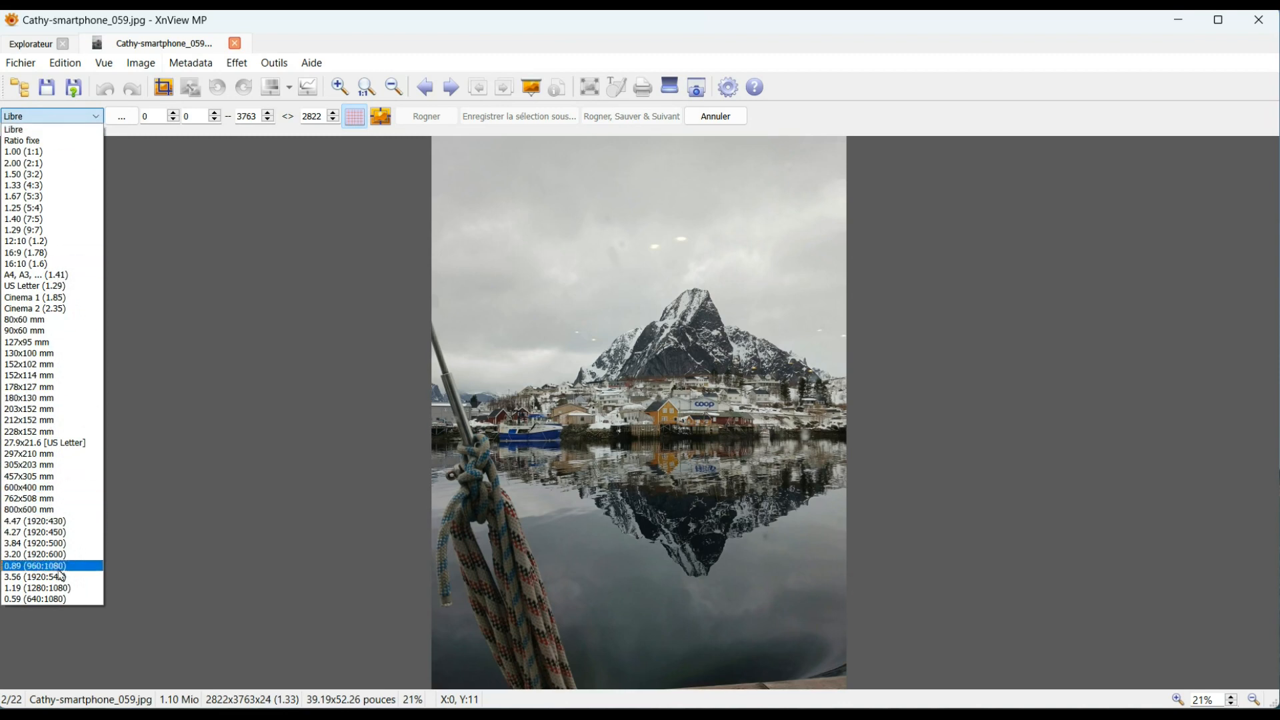
click(63, 599)
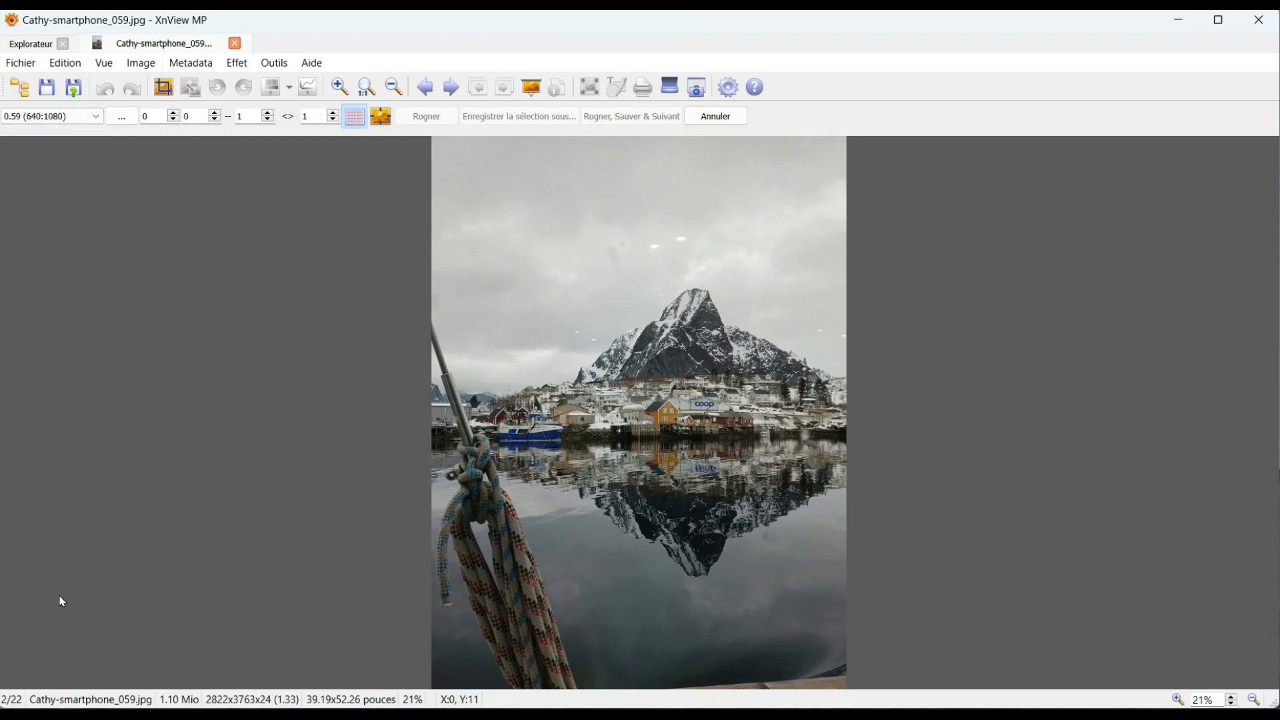
click(434, 143)
drag(432, 150, 714, 494)
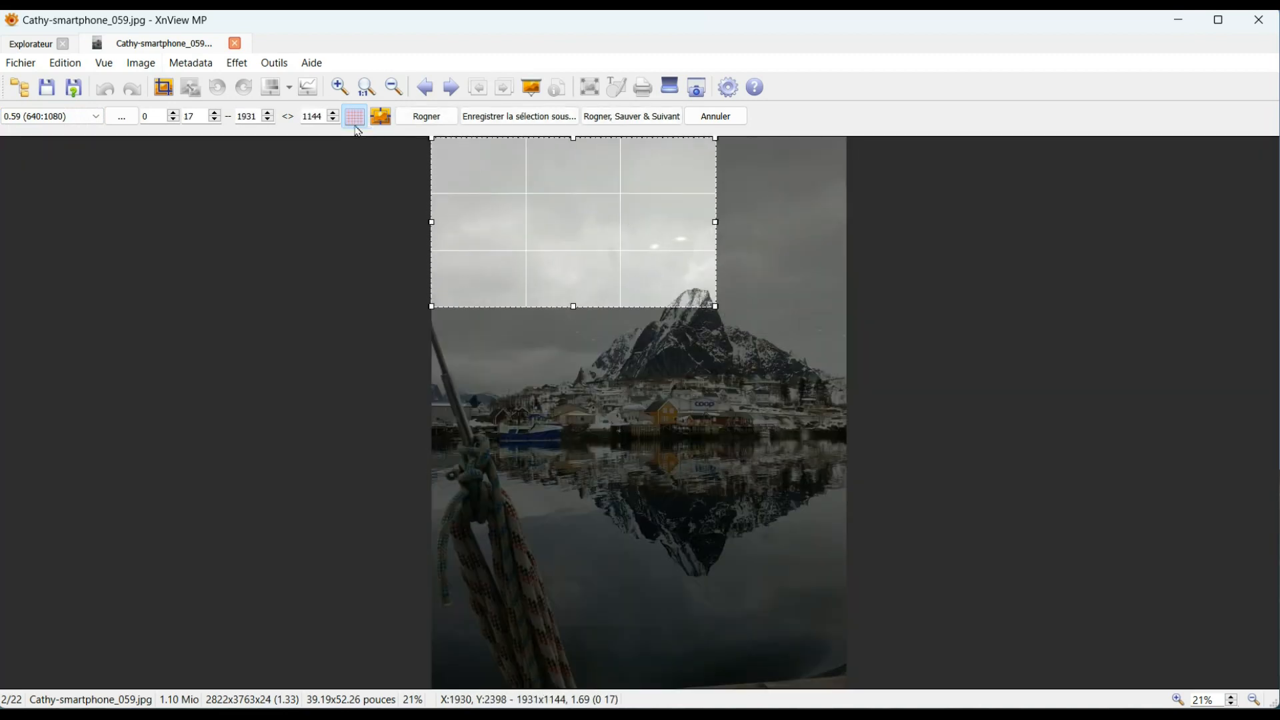
click(289, 118)
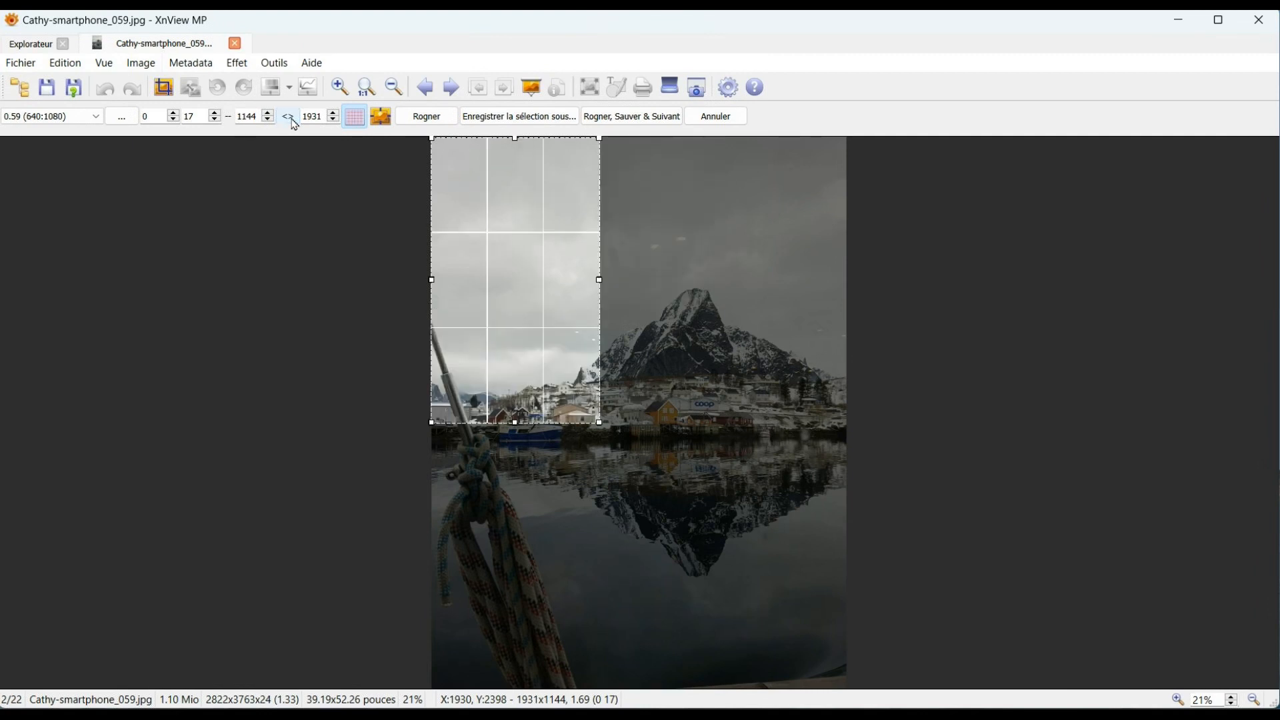
Enlarge the crop area to about 2219 x 3746 pixels, shift it over the mountain and village, and crop the photo
drag(600, 423, 760, 687)
drag(605, 421, 675, 429)
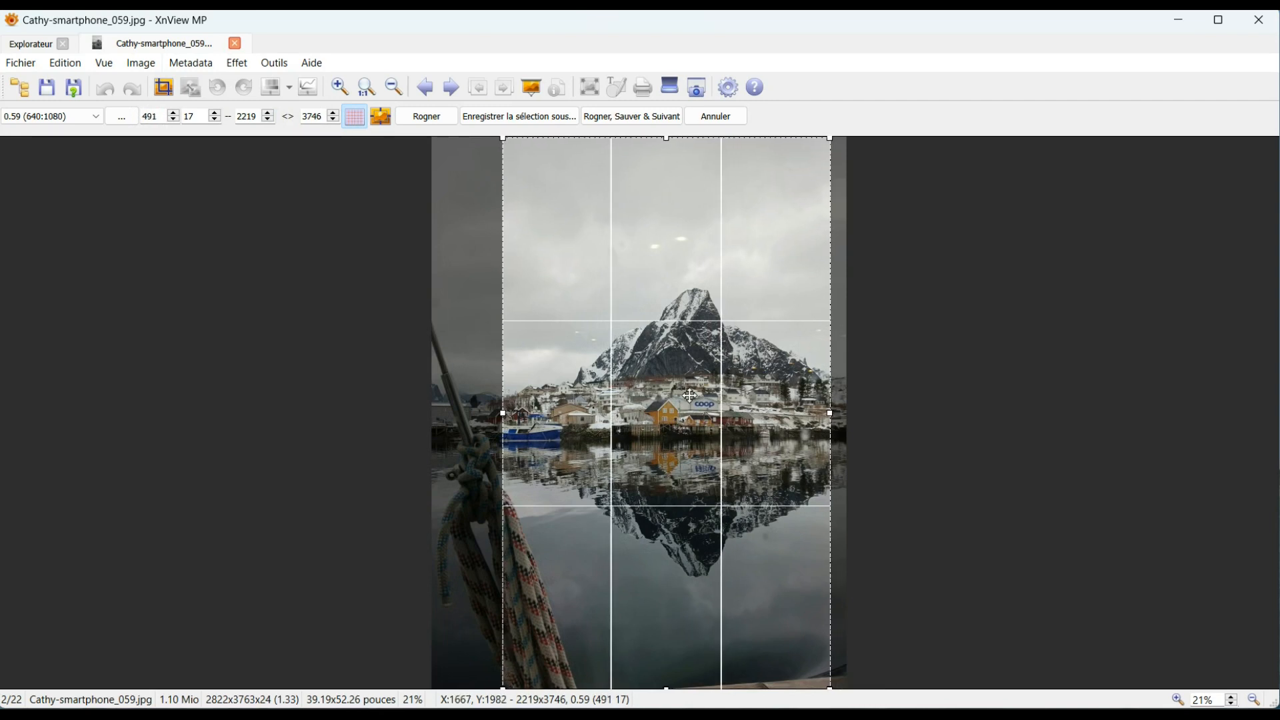
click(427, 117)
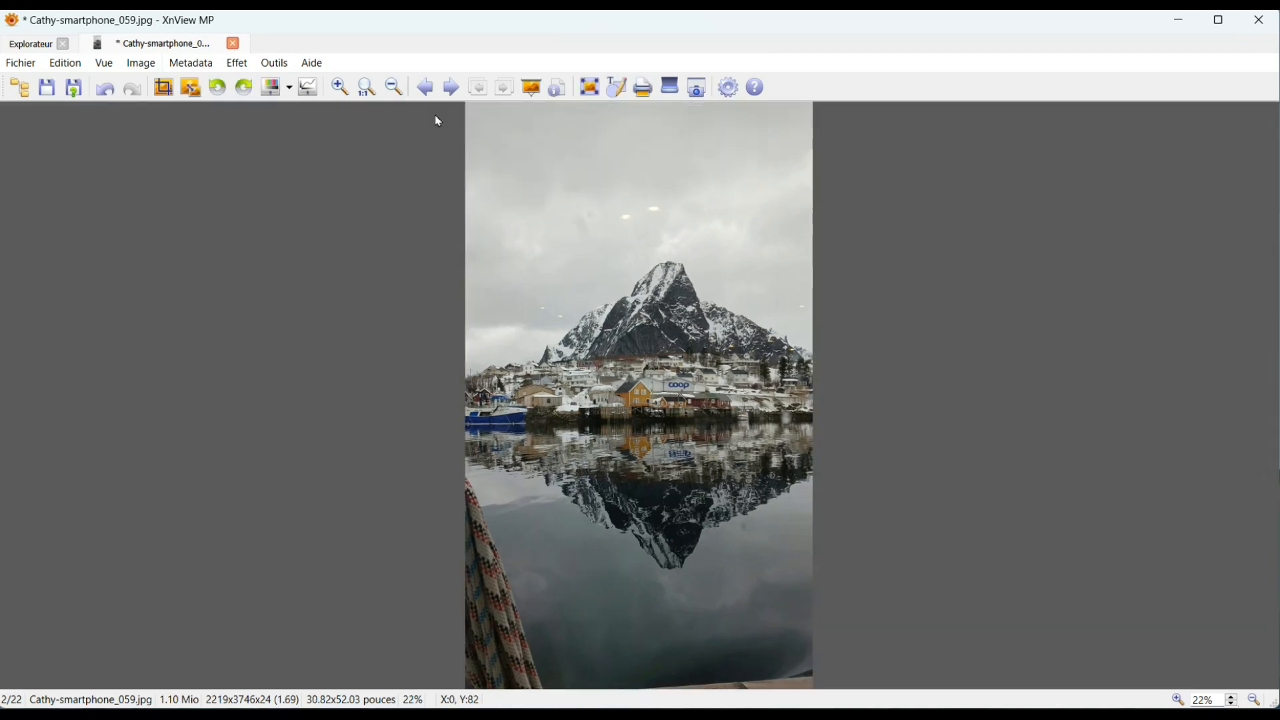
Save the cropped photo as a JPG copy in the Tuto 8 folder
click(22, 64)
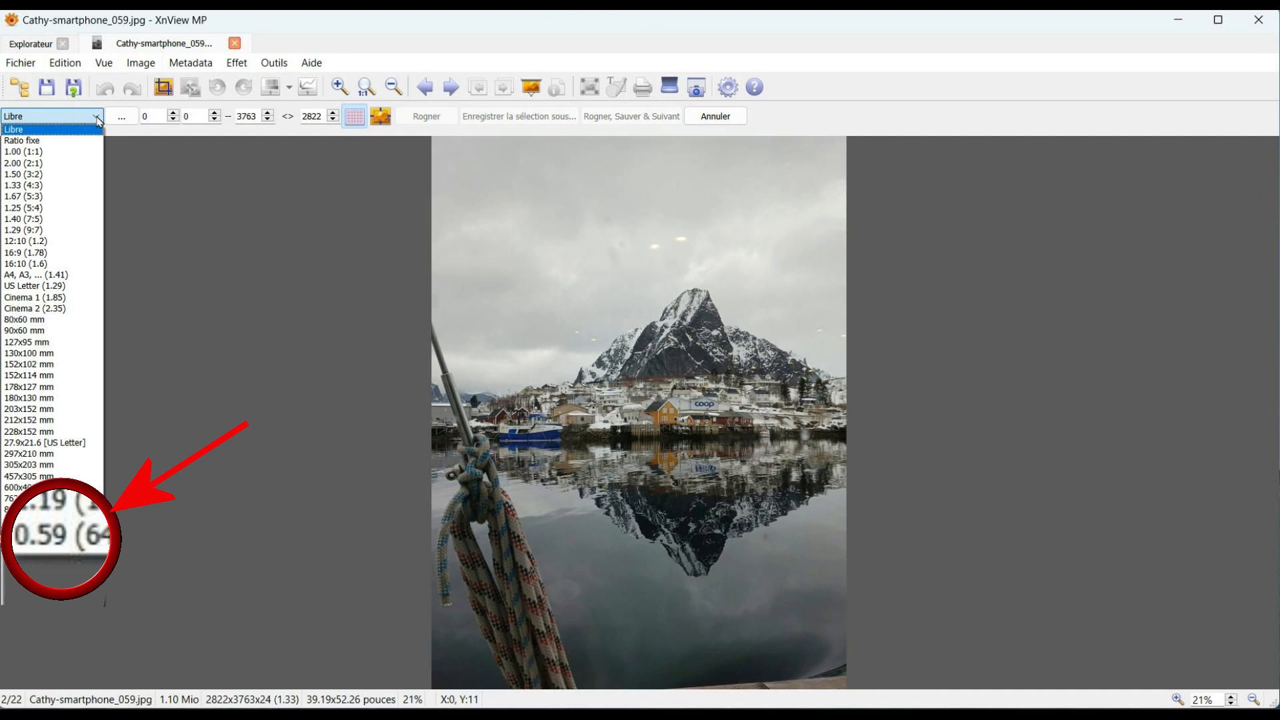
click(438, 121)
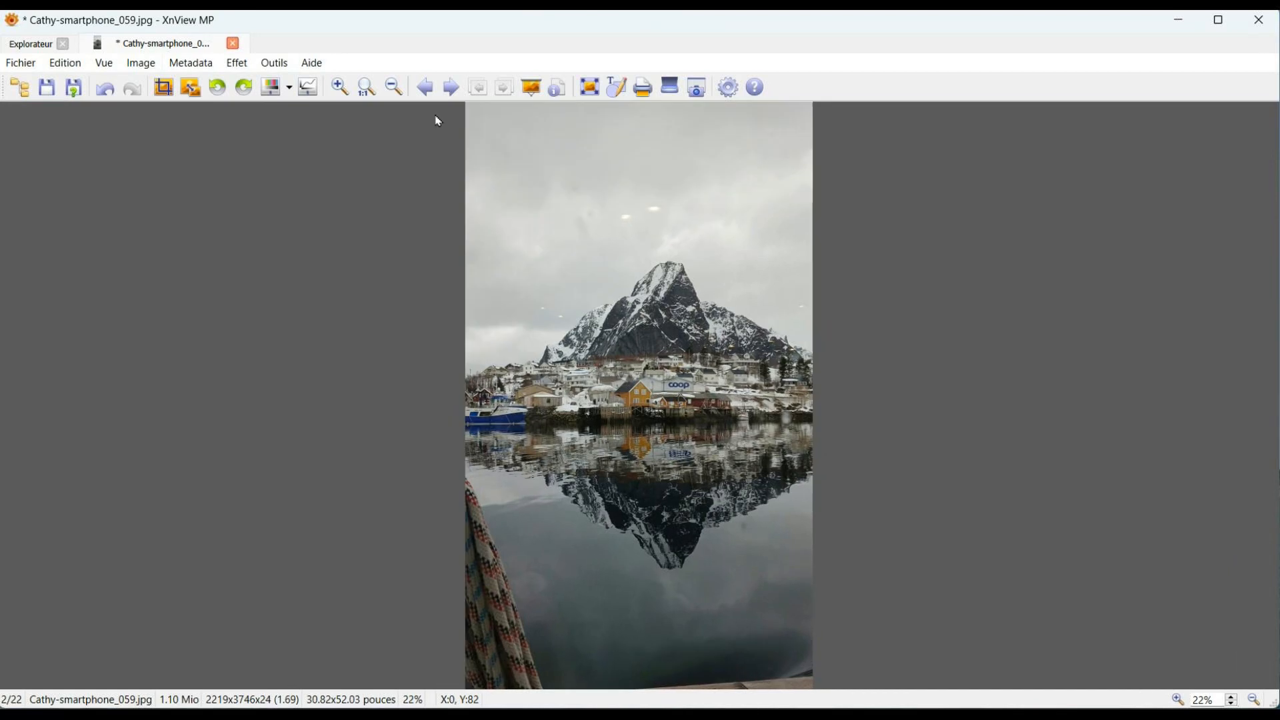
click(30, 65)
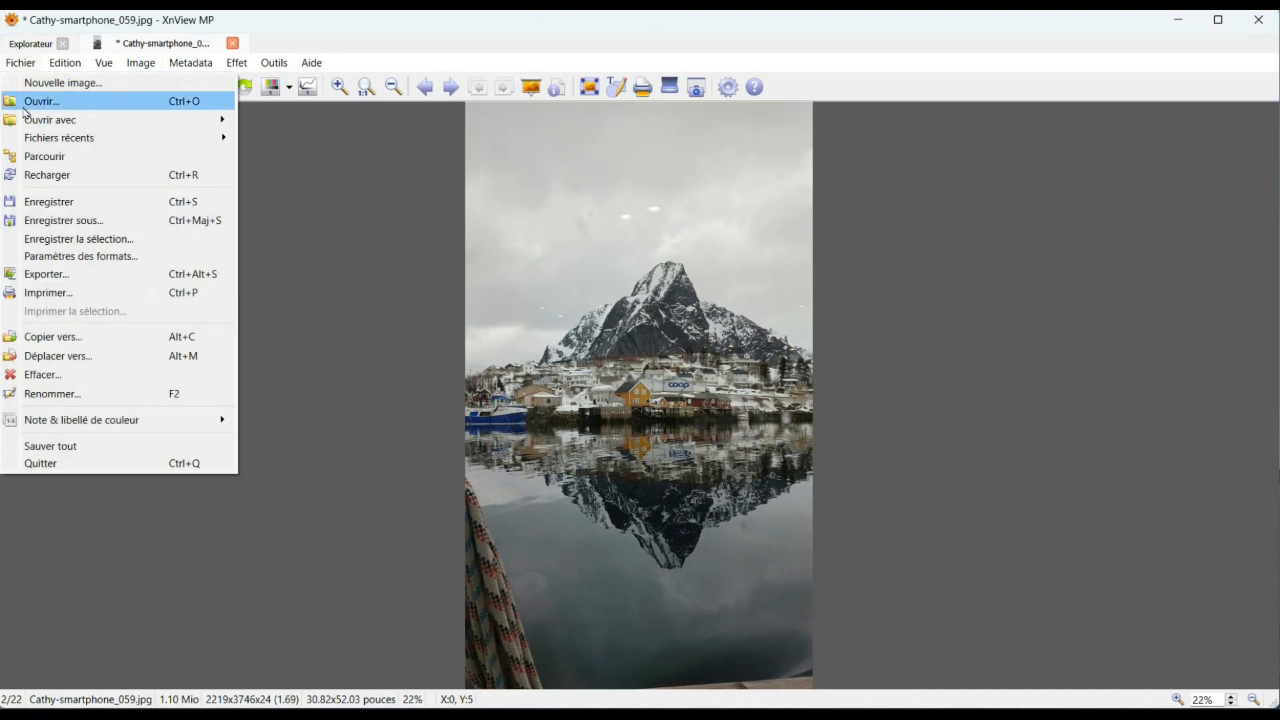
click(63, 225)
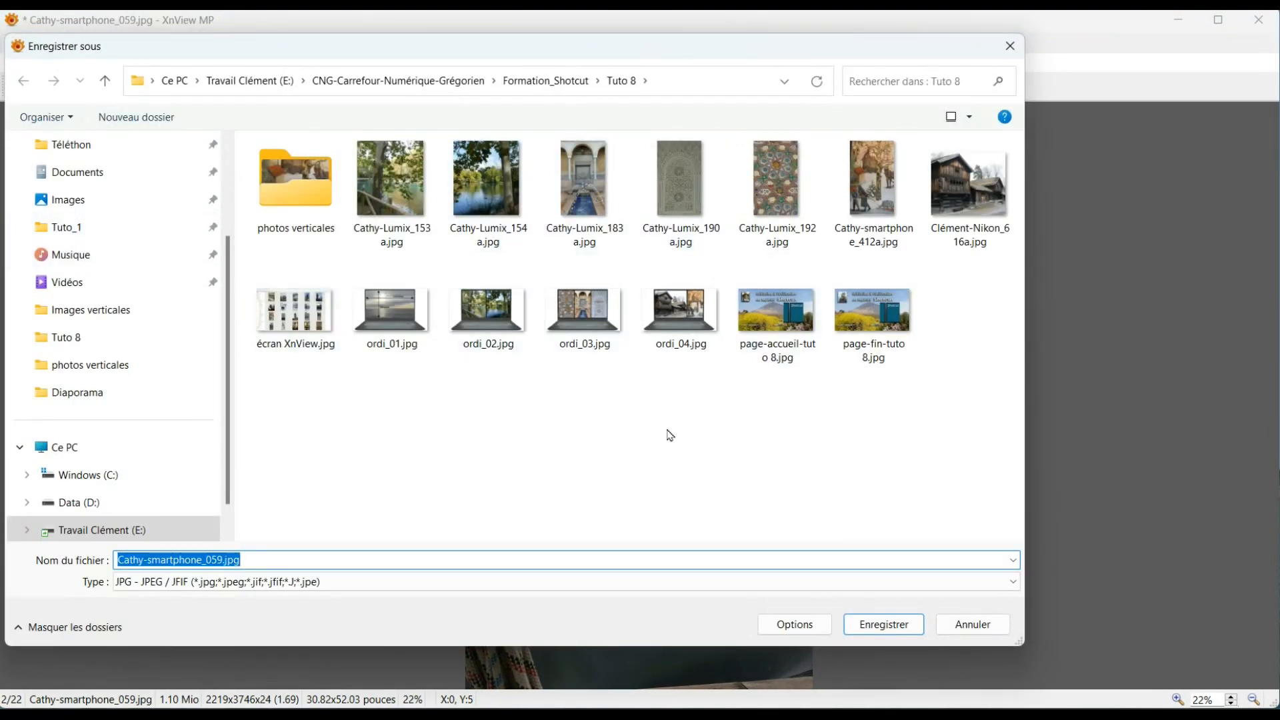
click(876, 626)
click(98, 116)
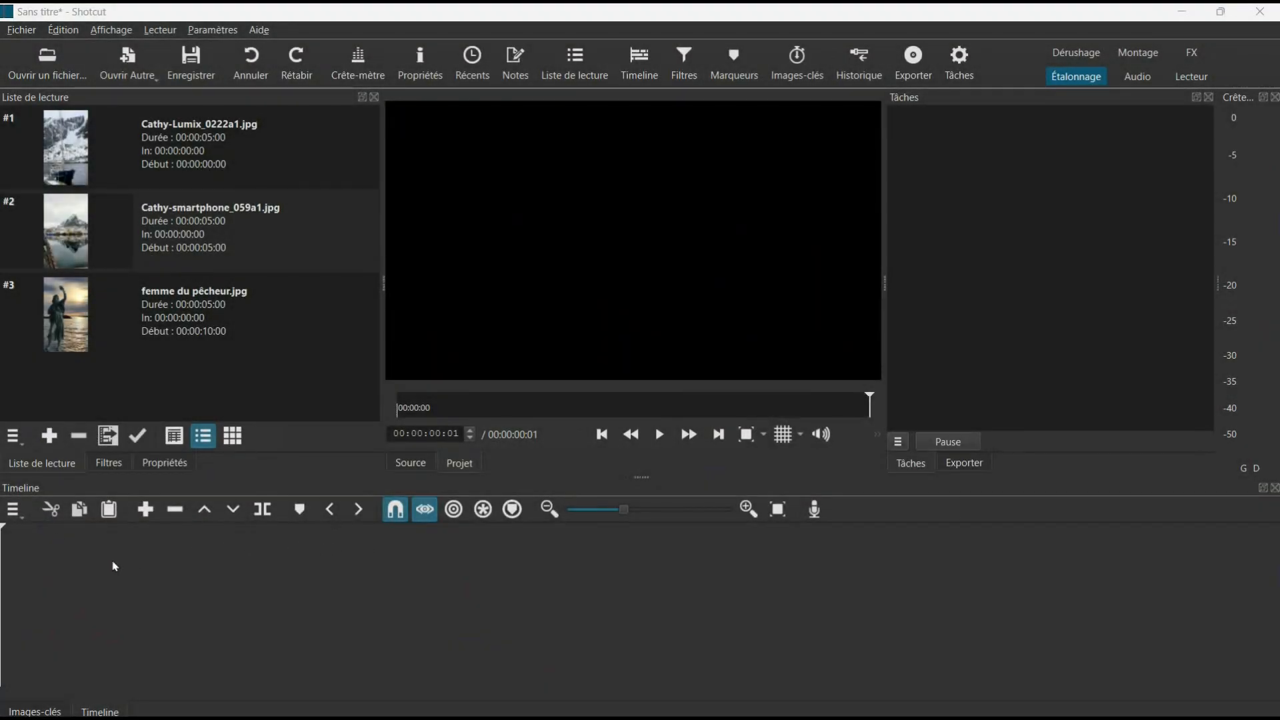
Switch to Shotcut and add three video tracks, V1, V2 and V3, to the empty timeline
click(13, 508)
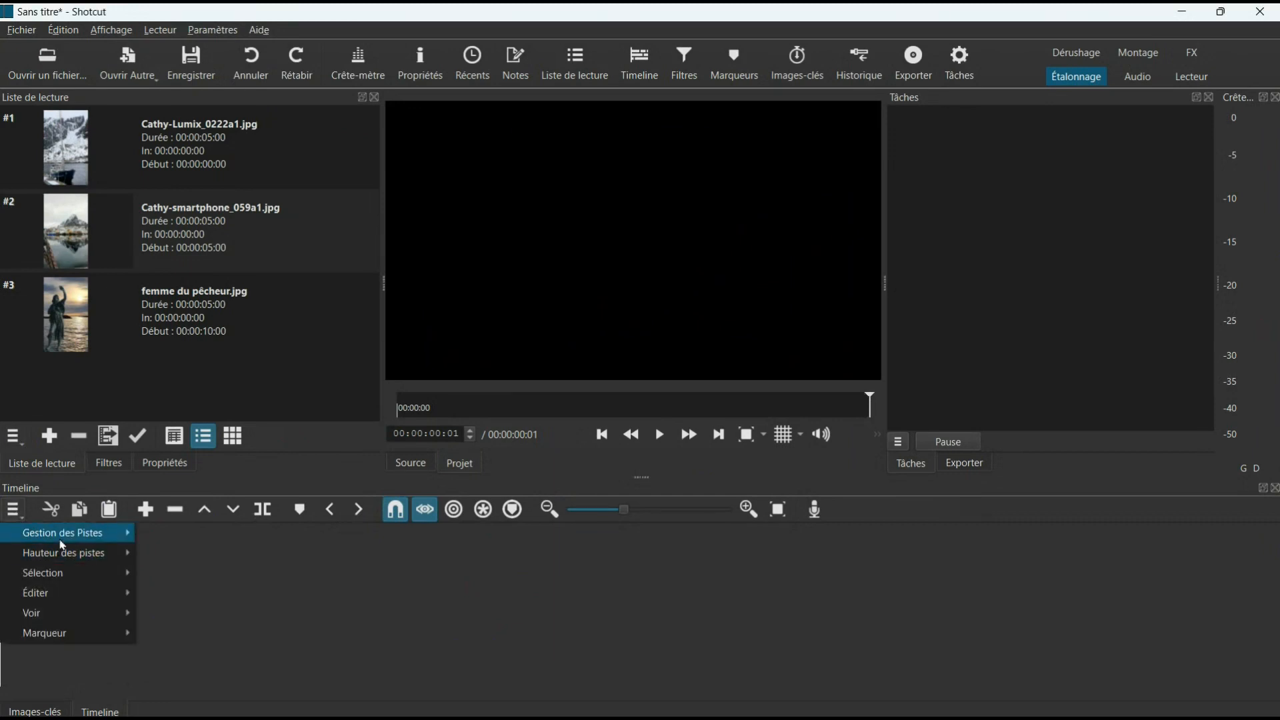
mouse_move(60, 541)
click(175, 554)
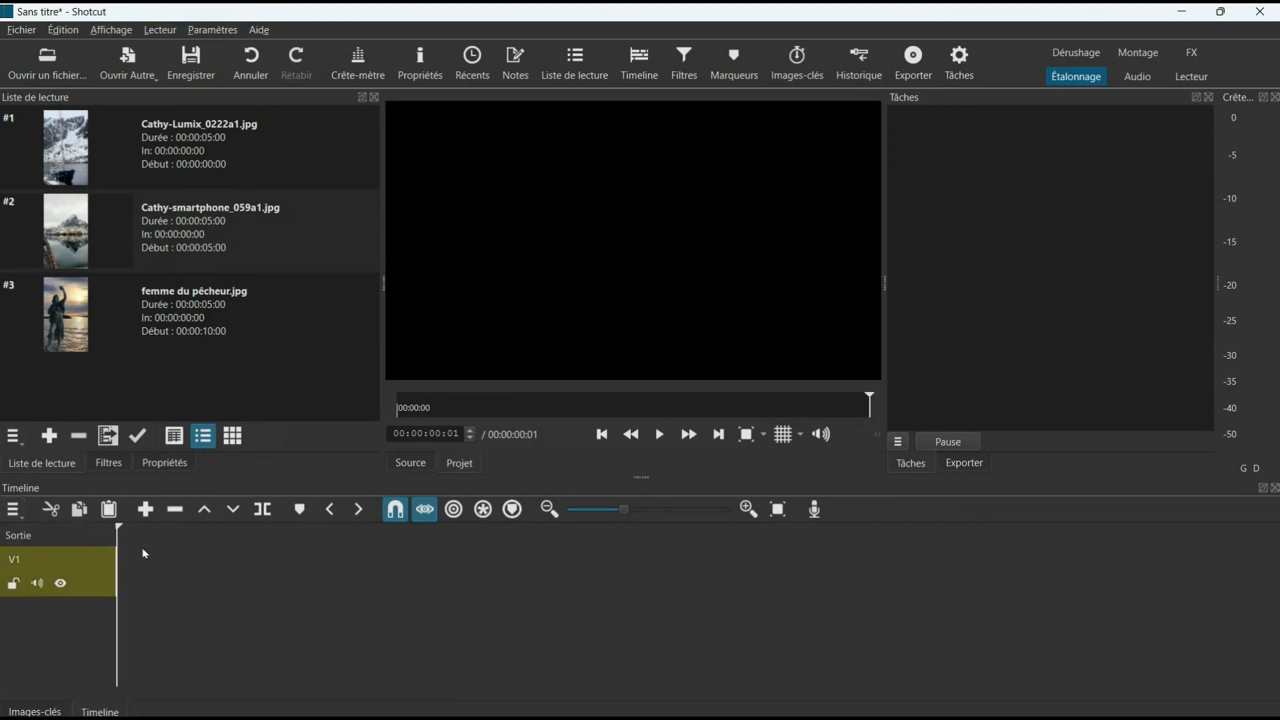
click(14, 512)
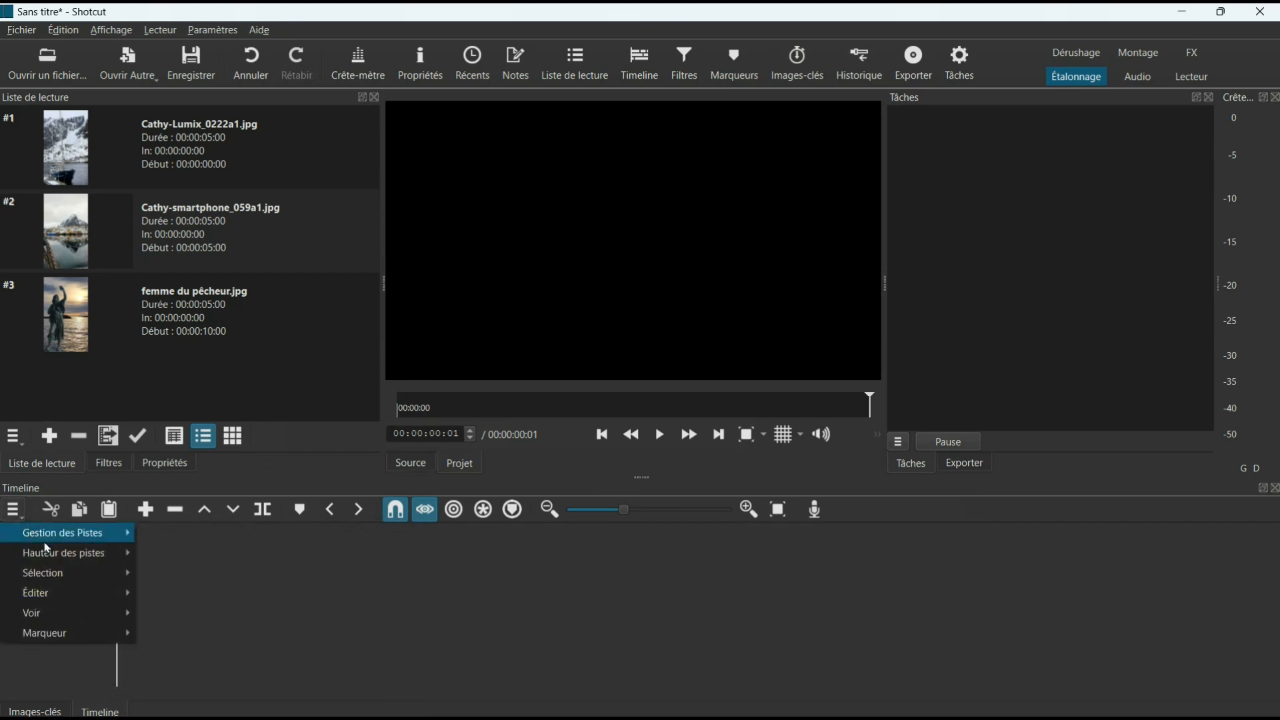
mouse_move(64, 546)
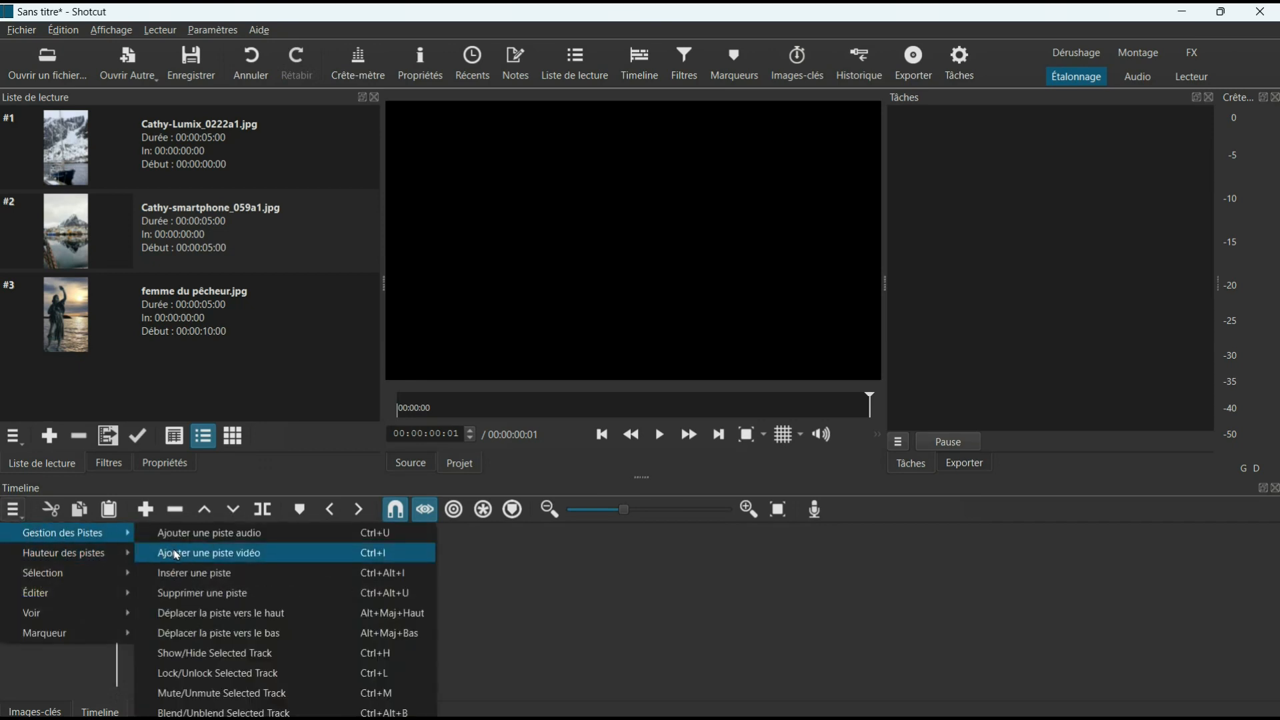
click(176, 554)
click(15, 512)
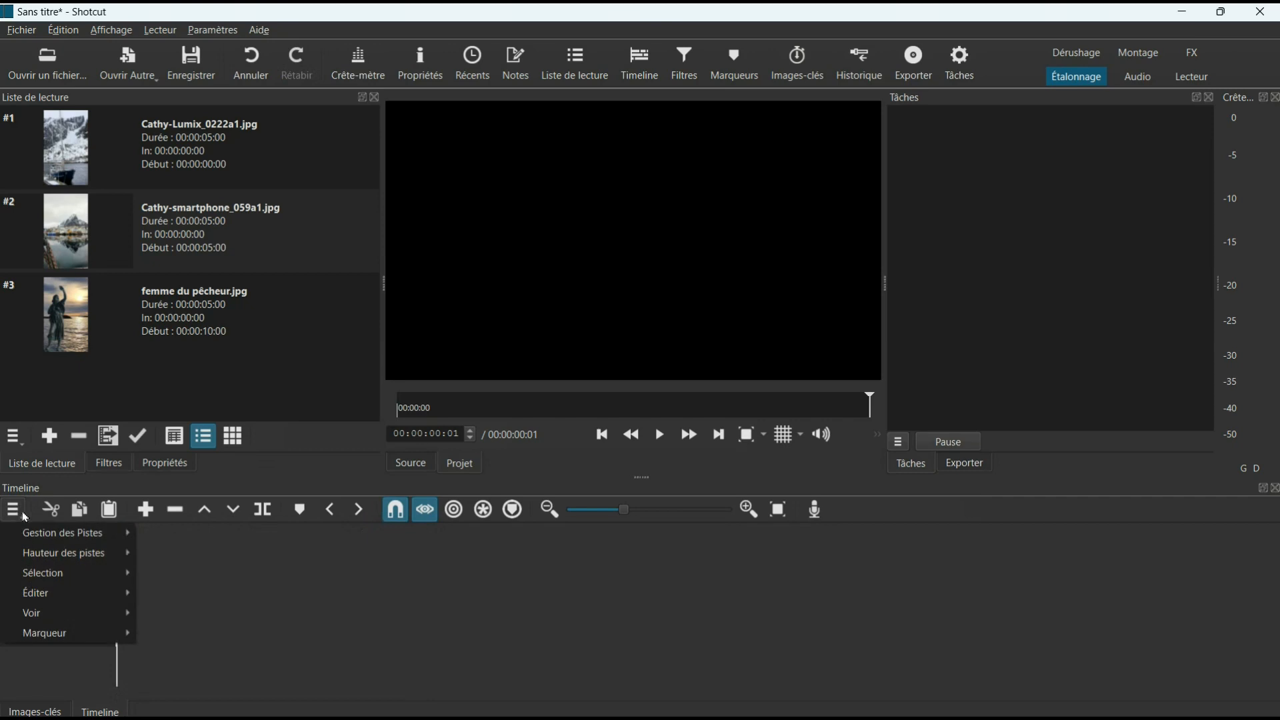
mouse_move(73, 536)
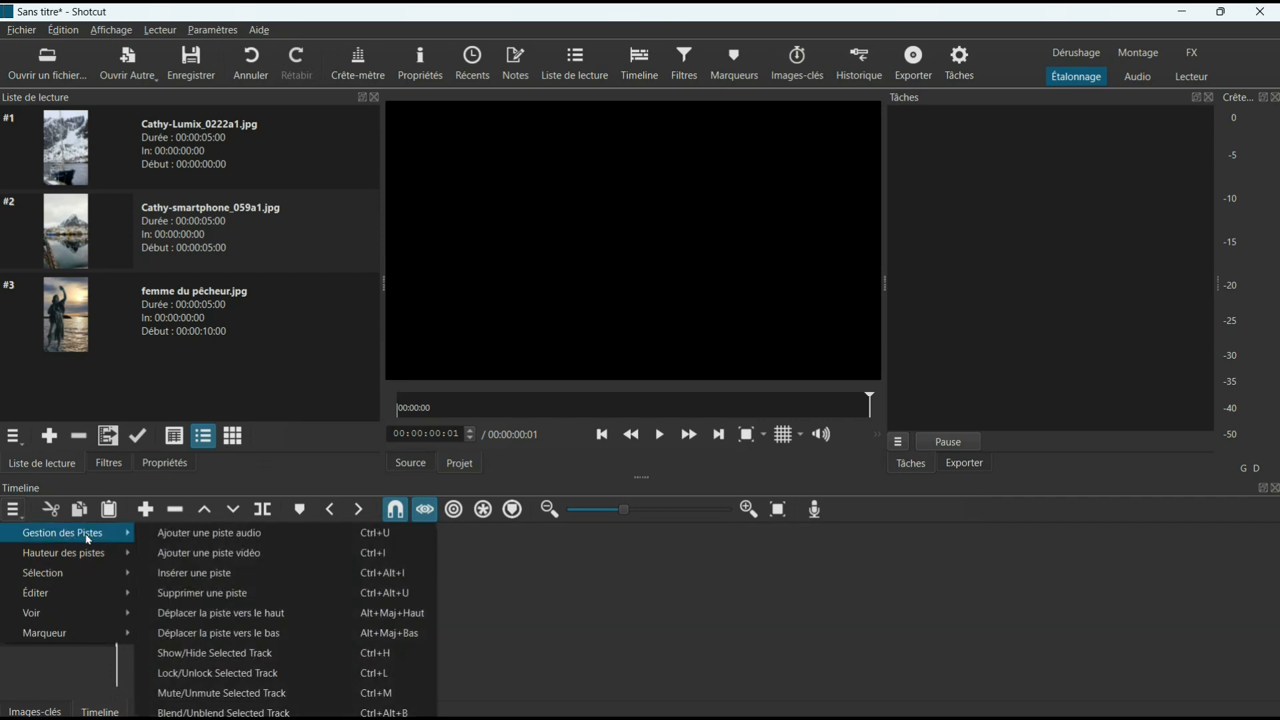
click(195, 561)
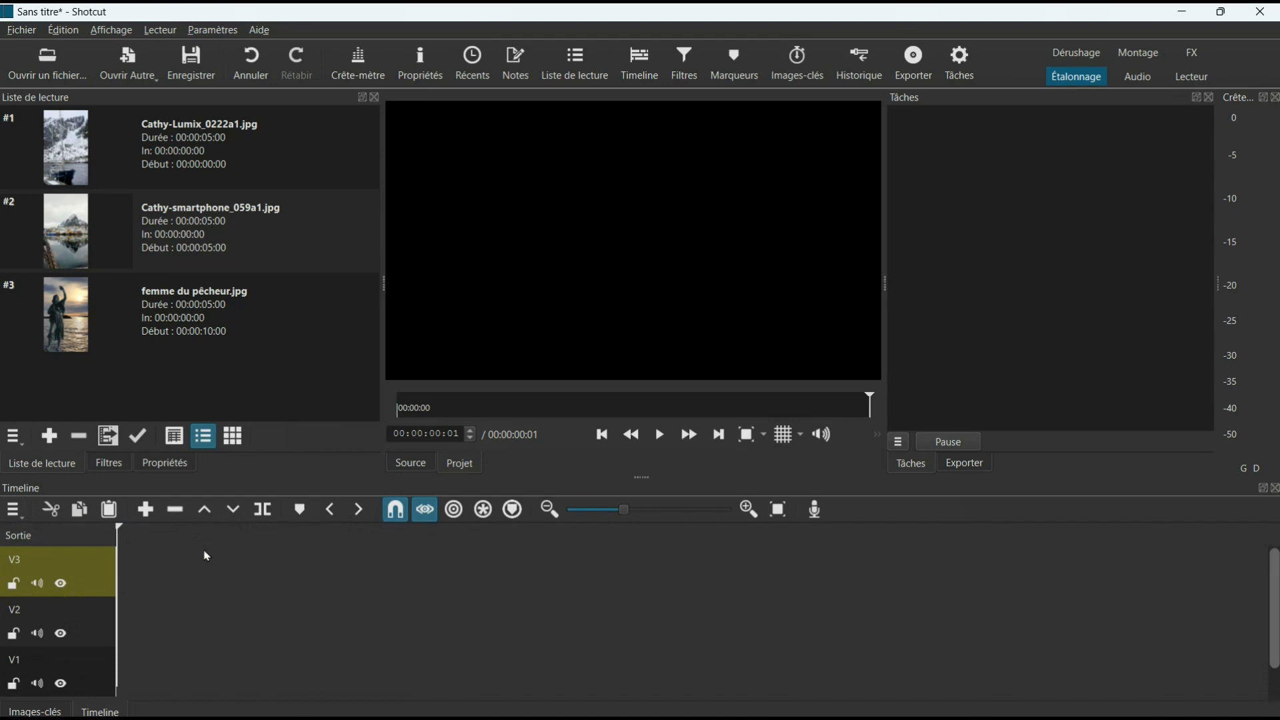
Place the boat photo from the playlist on track V1 and extend its clip to about 10 seconds
click(148, 161)
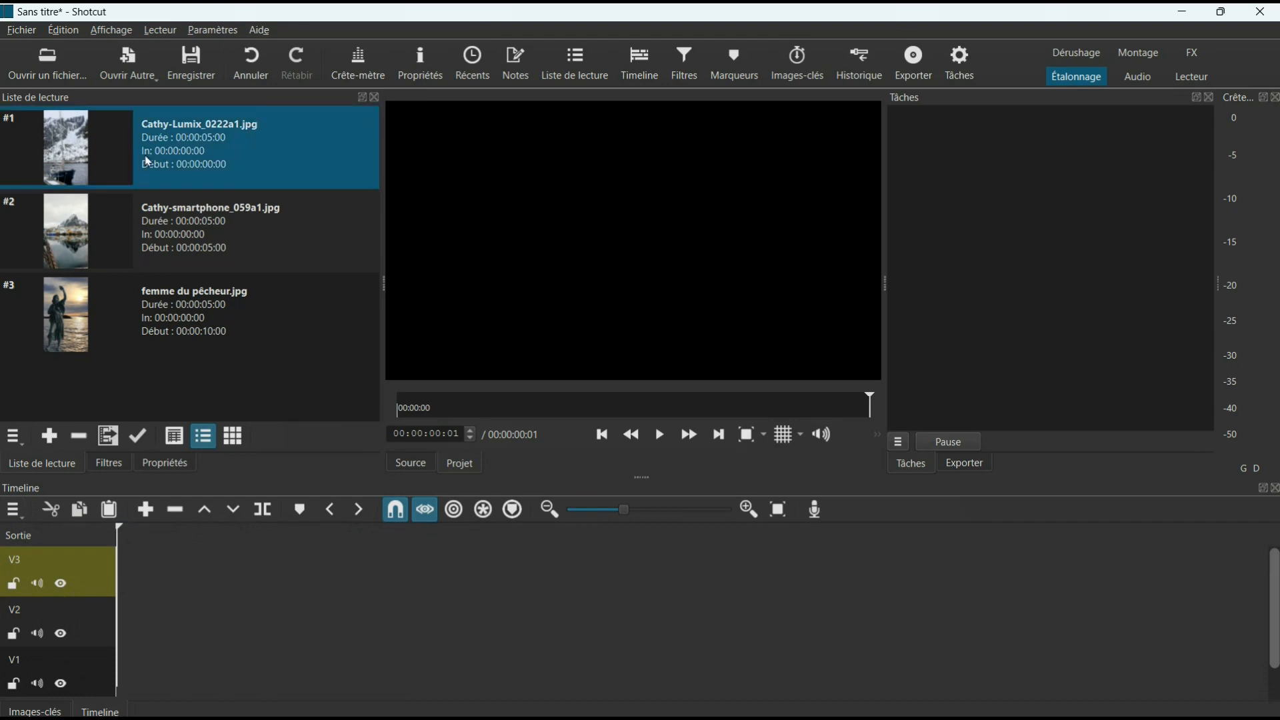
double_click(88, 156)
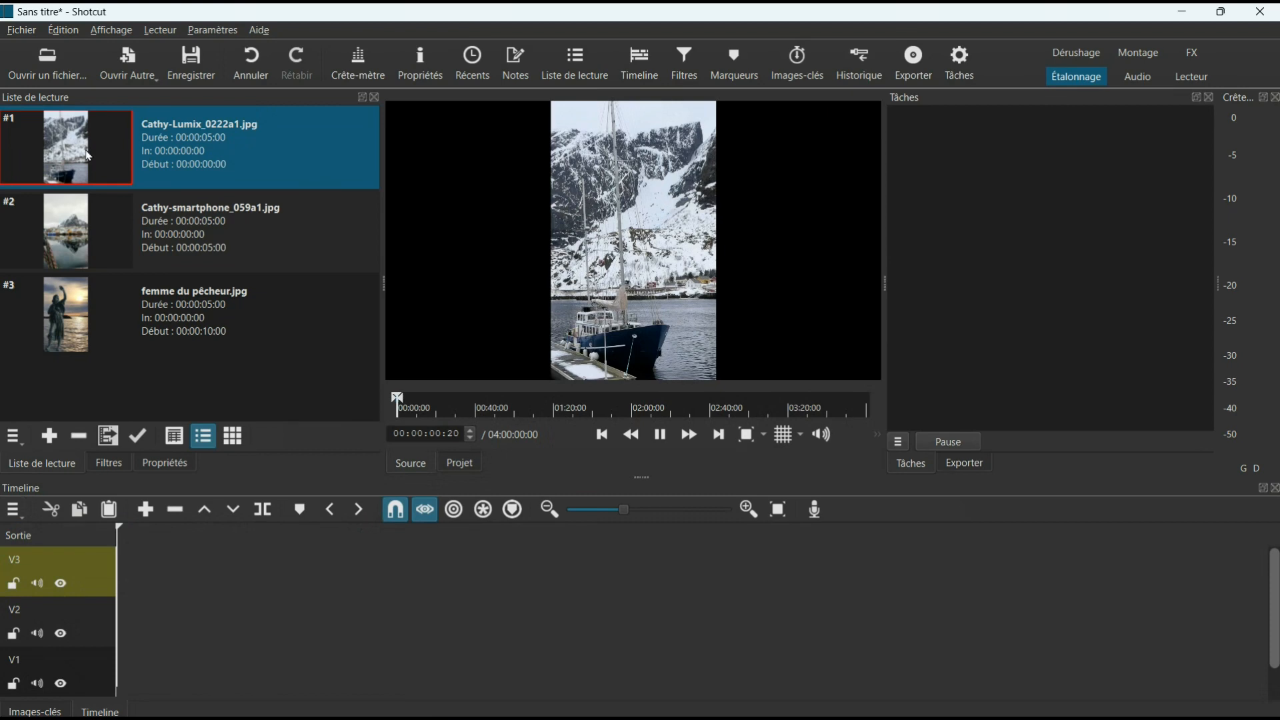
click(104, 689)
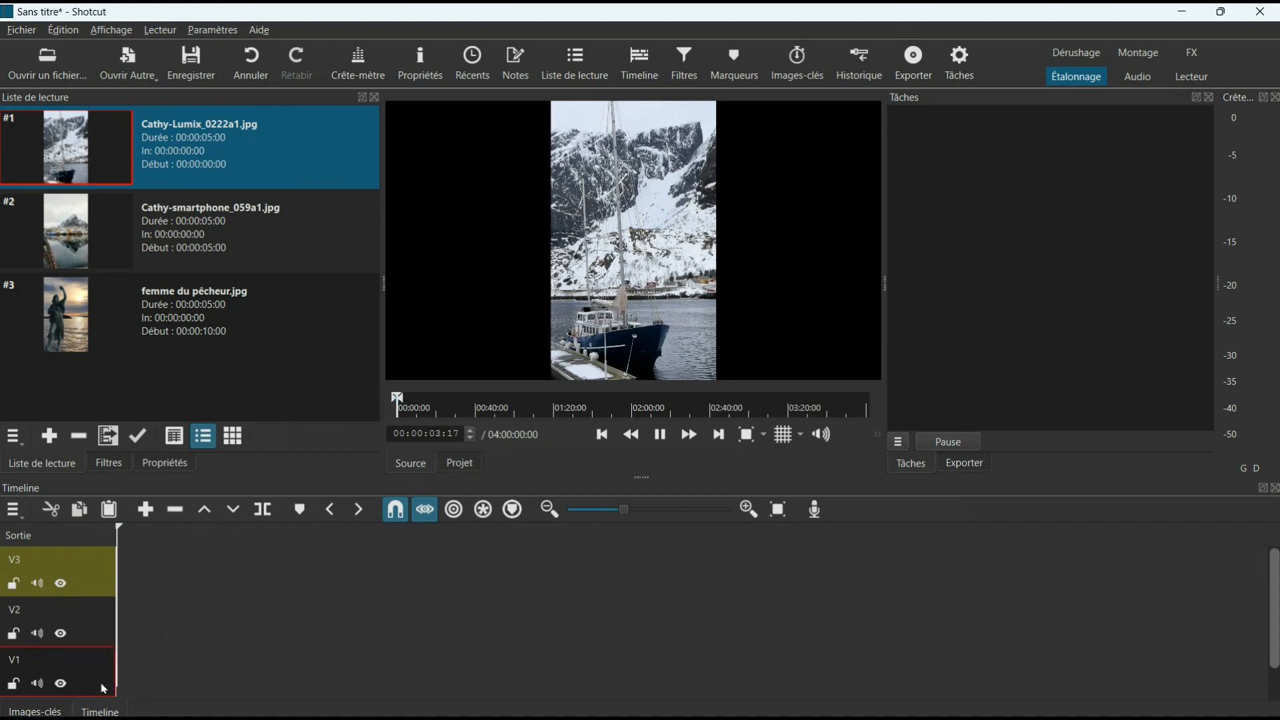
click(148, 511)
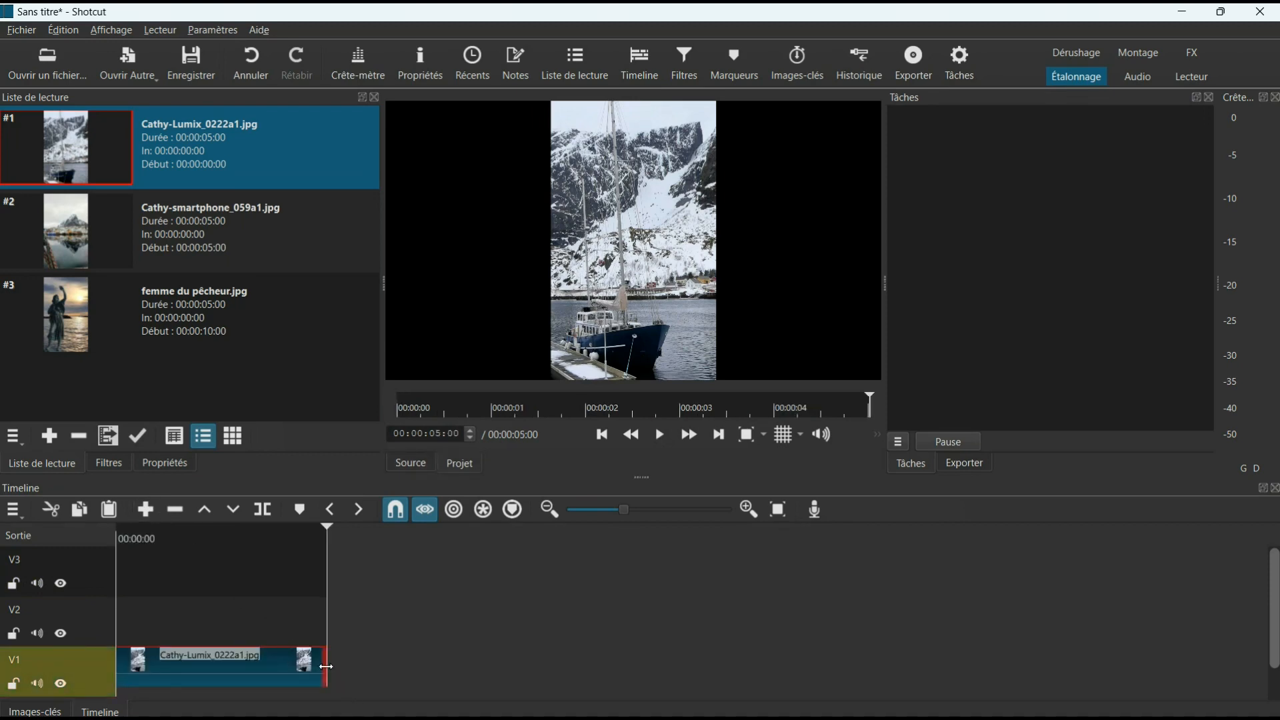
drag(325, 667, 564, 682)
Apply the Taille, Position & Rotation filter to the boat clip and set its horizontal position to -10
click(111, 464)
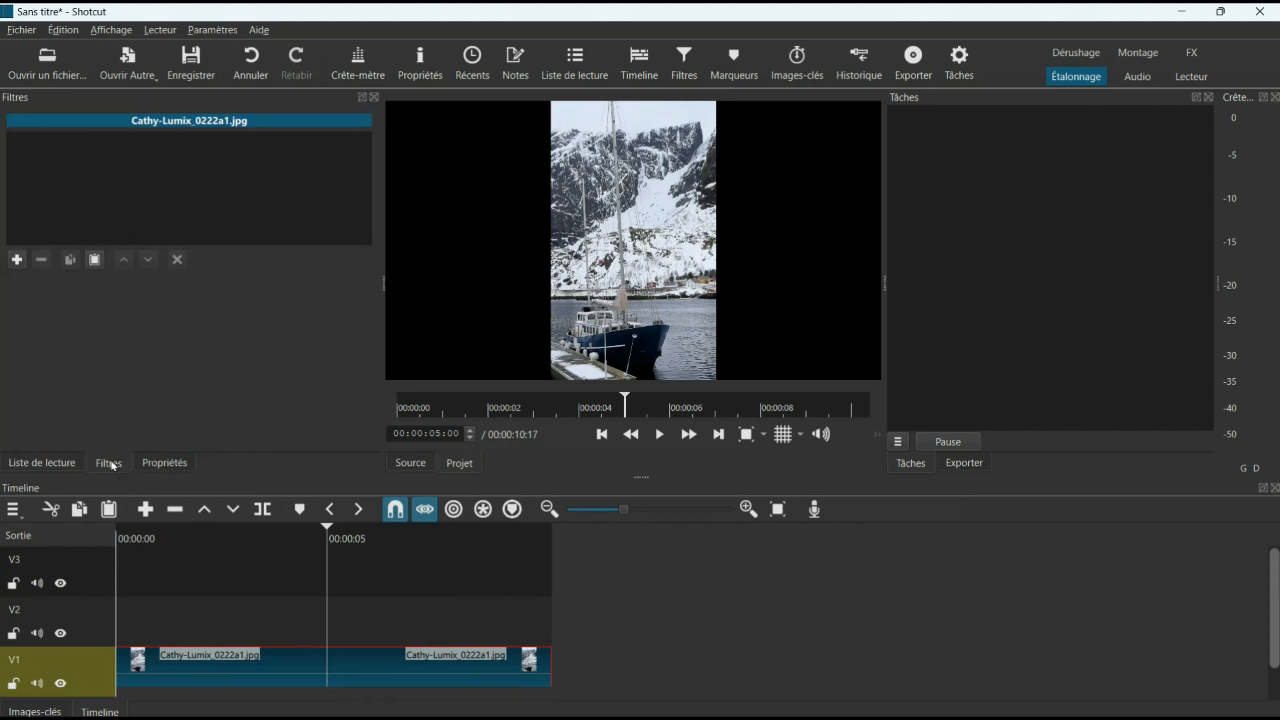
click(16, 259)
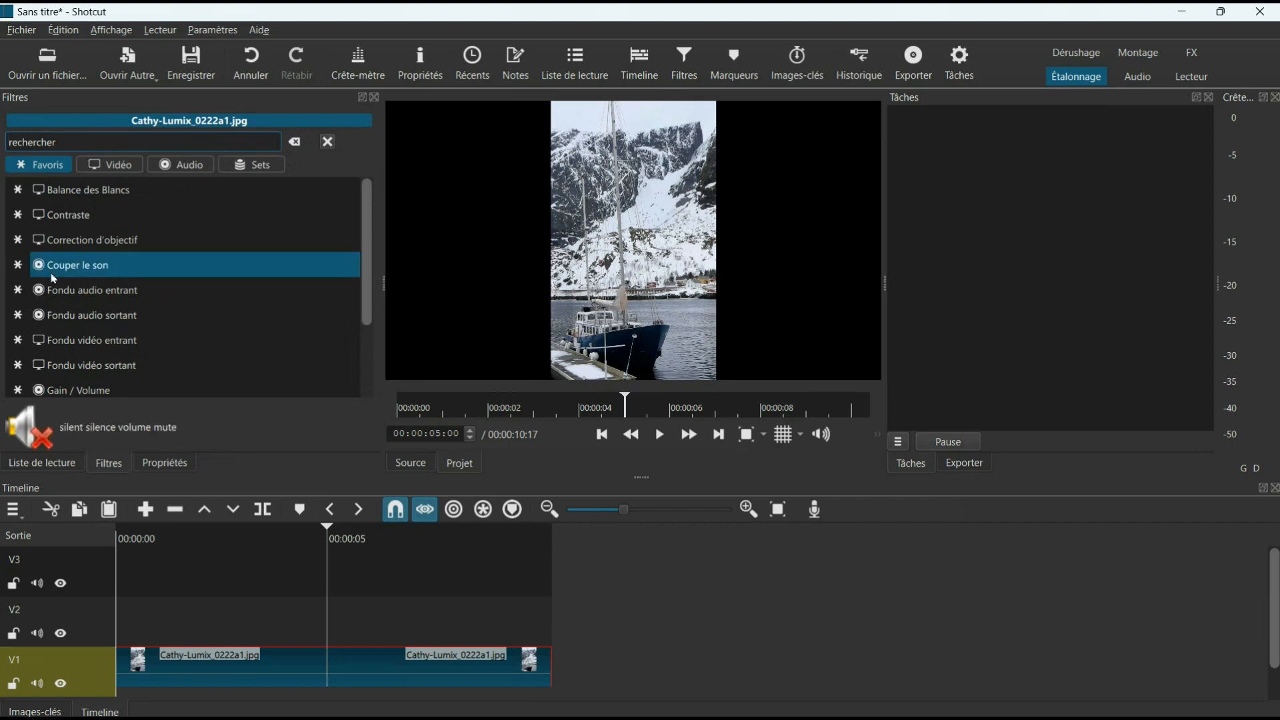
scroll(76, 279, down, 2)
click(127, 335)
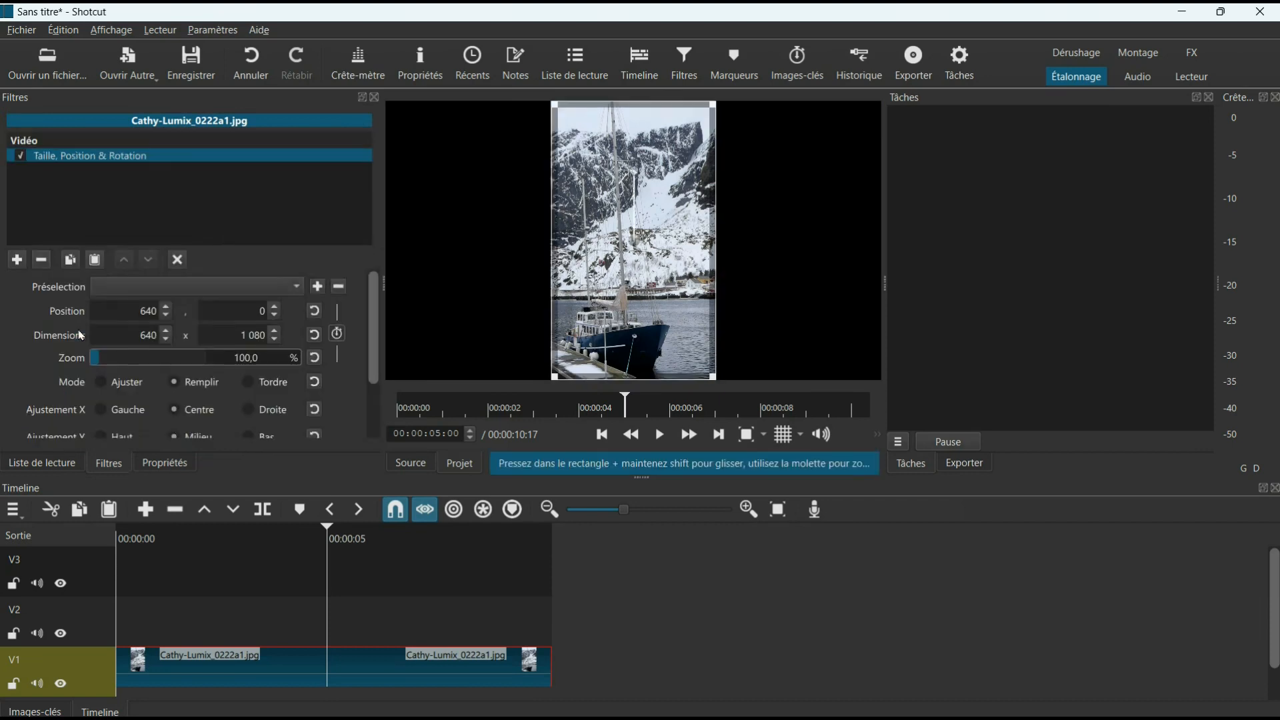
drag(141, 316, 157, 317)
text(0)
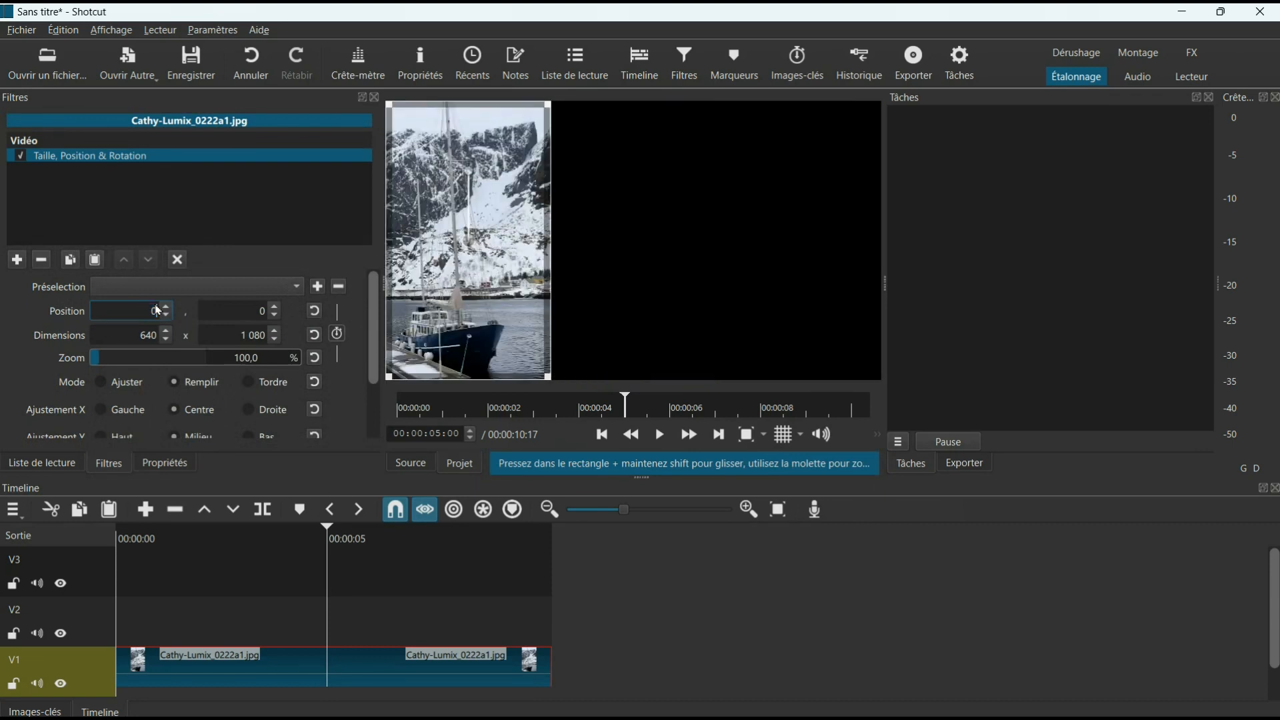
drag(151, 321, 162, 320)
text(-10)
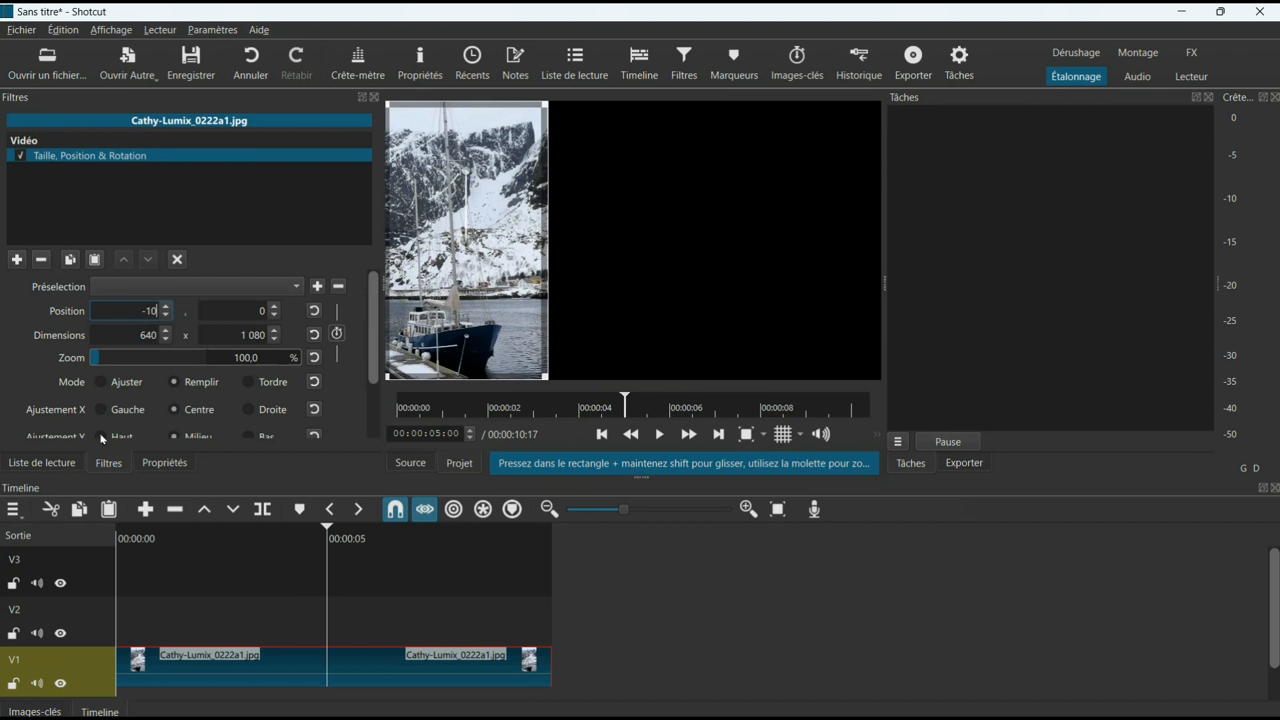
Place the mountain reflection photo from the playlist on track V2 and extend its clip to the end of the V1 clip
click(67, 467)
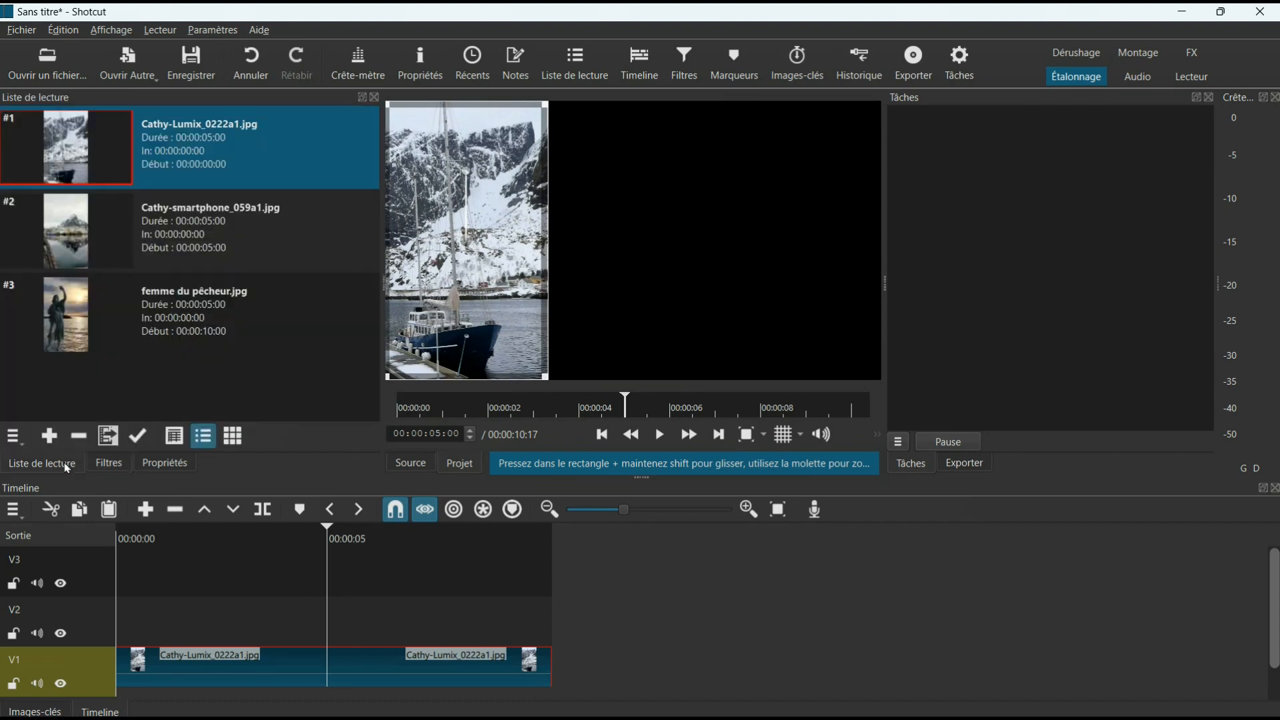
double_click(87, 240)
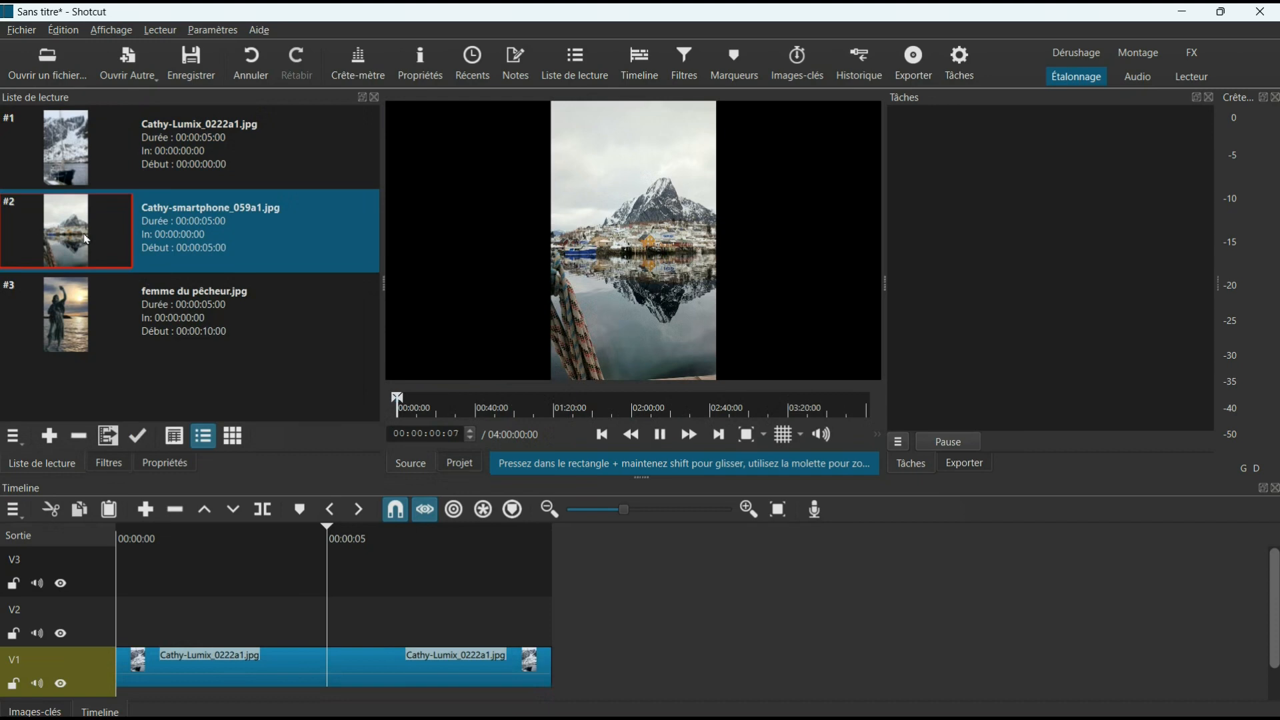
click(98, 636)
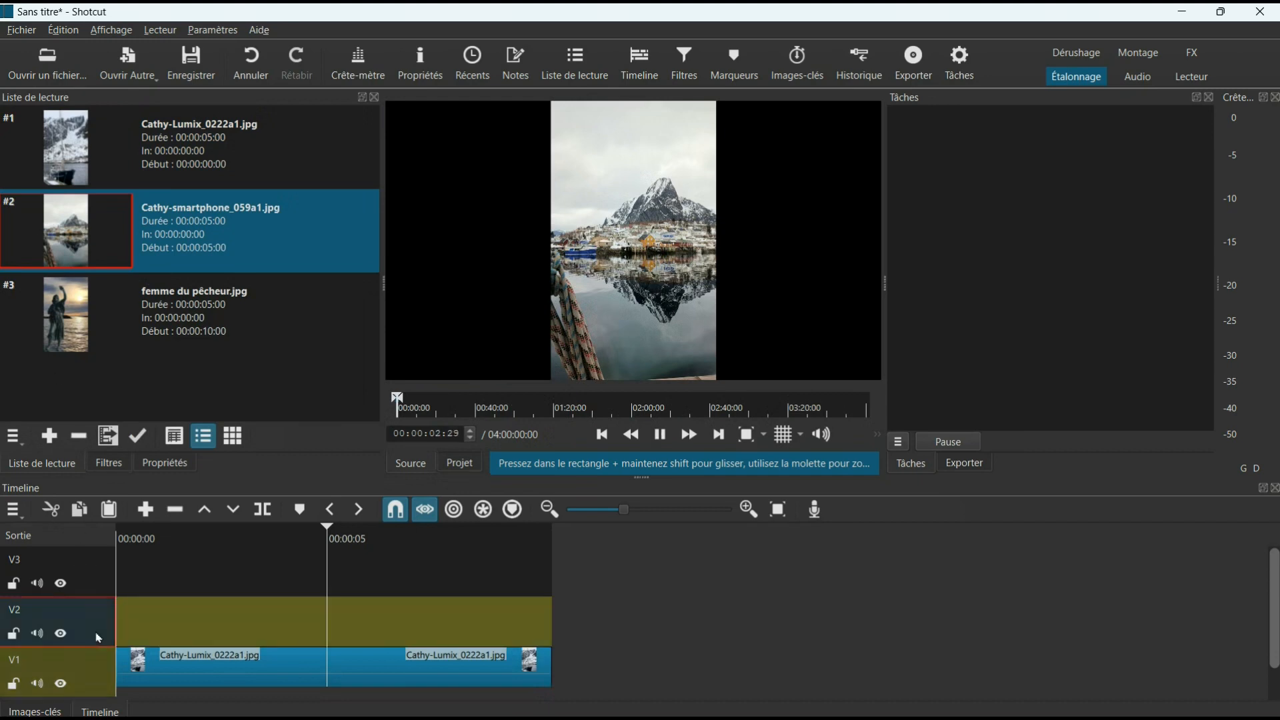
click(147, 513)
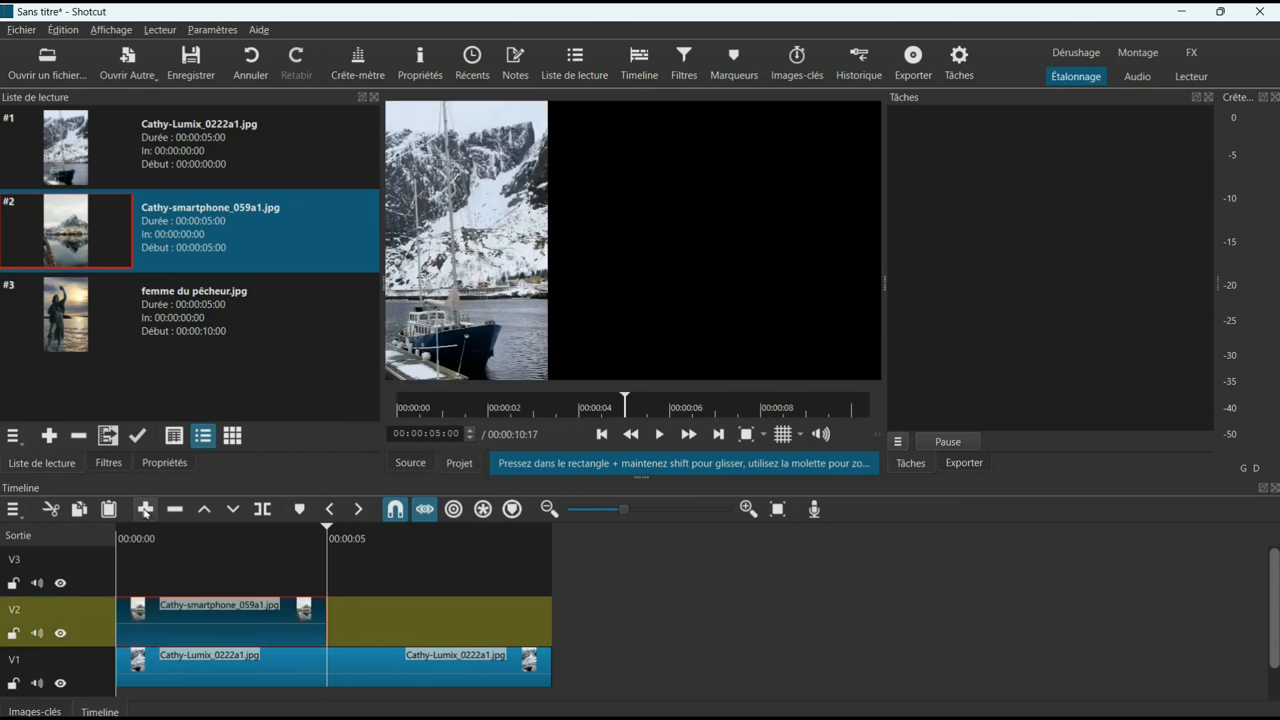
drag(326, 637, 562, 631)
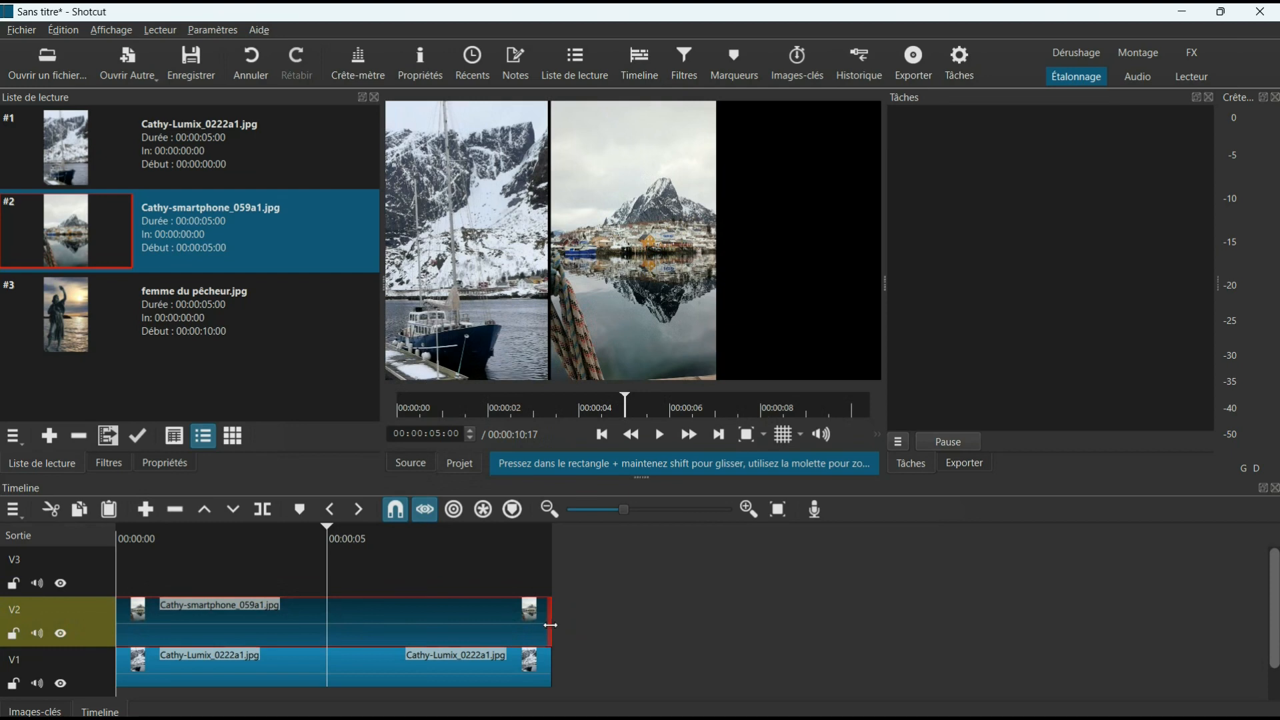
Apply the Taille, Position & Rotation filter to the V2 clip and set its horizontal position to 1290
click(109, 463)
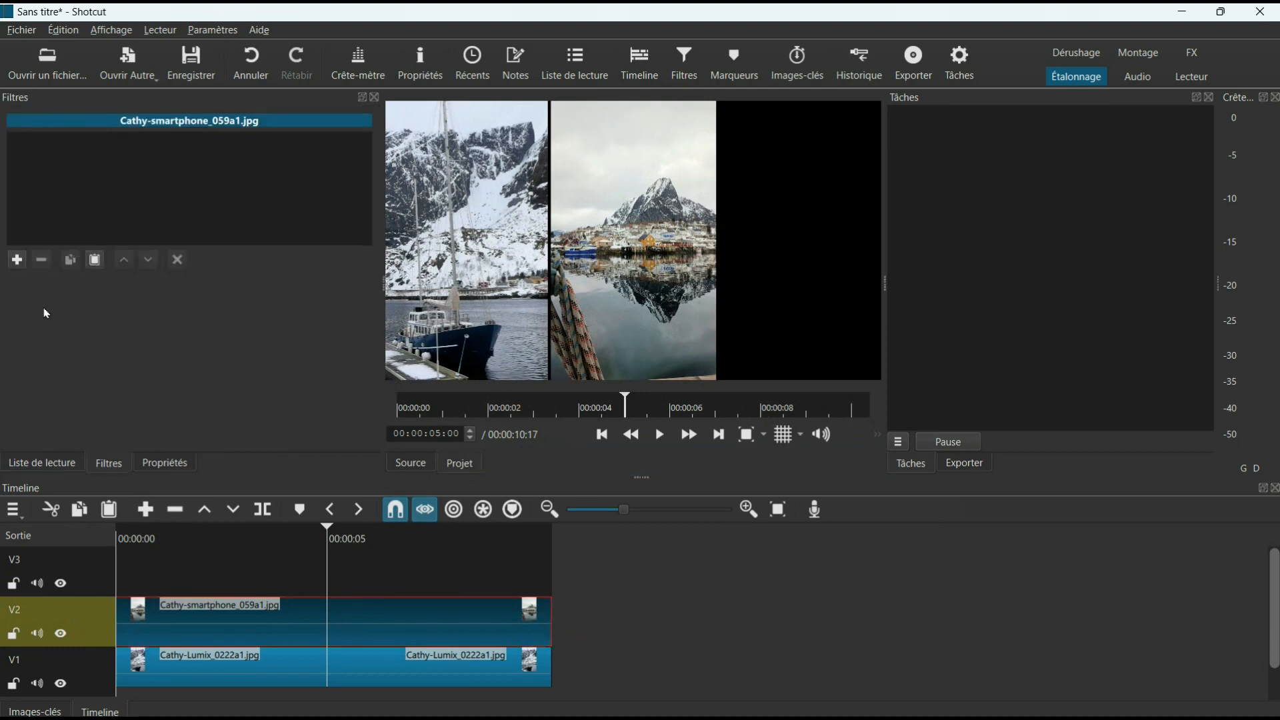
click(18, 260)
scroll(100, 294, down, 2)
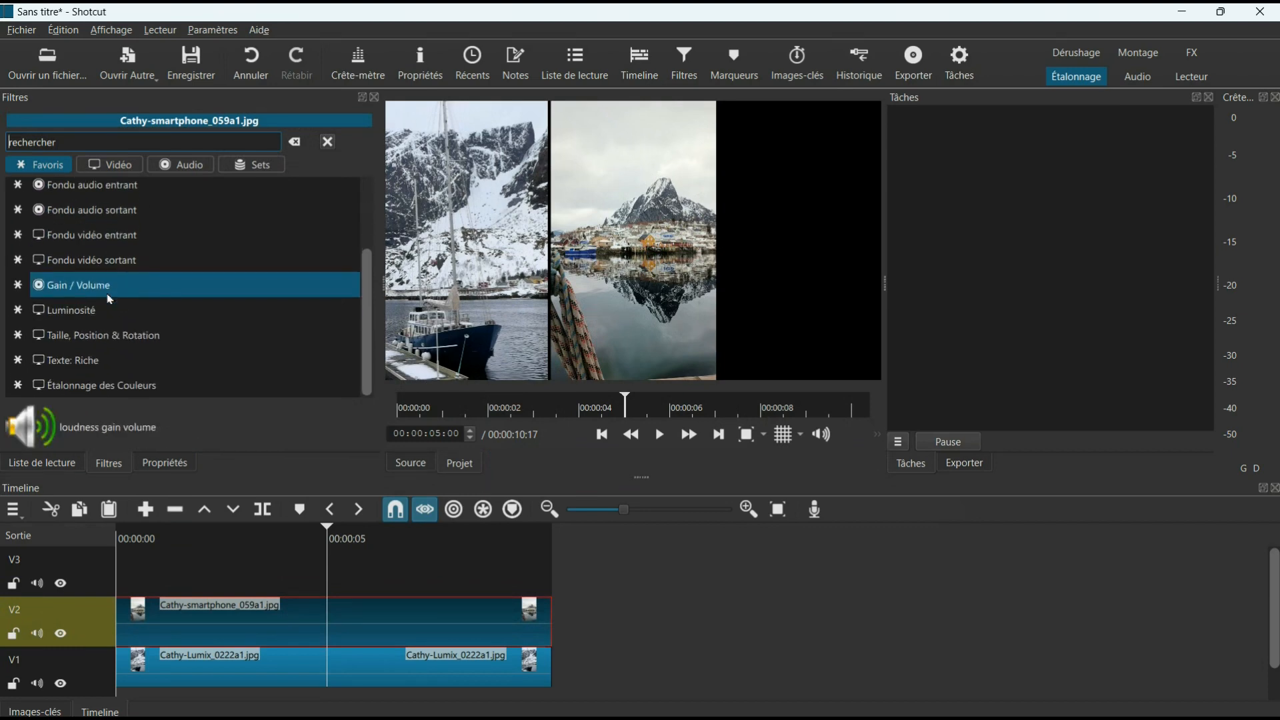
click(102, 335)
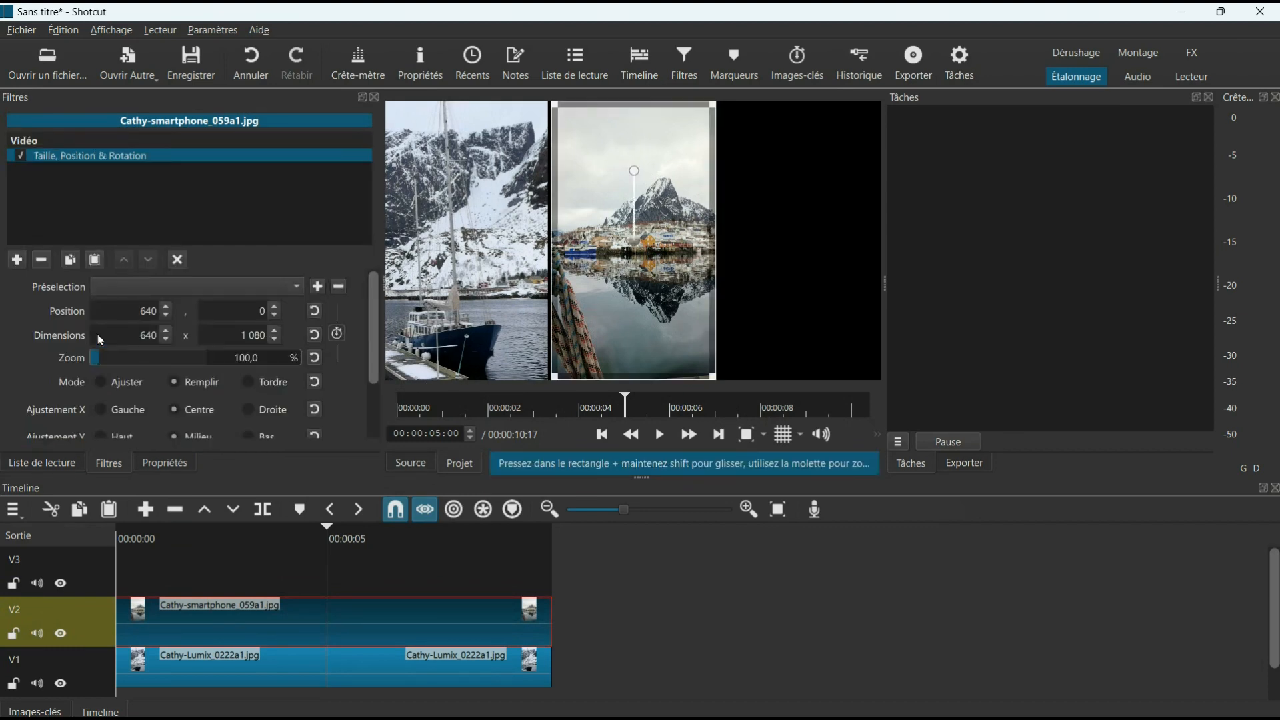
drag(139, 316, 157, 318)
text(1290)
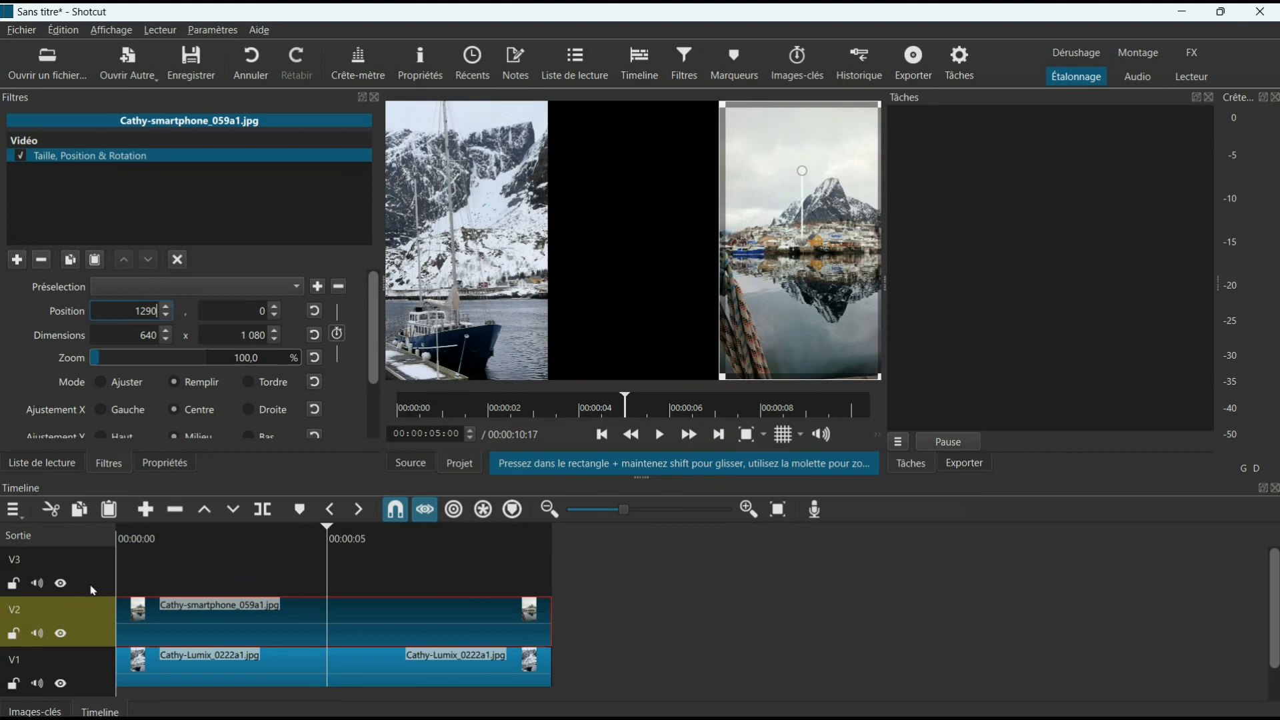
Place the femme du pêcheur.jpg photo on track V3 and extend its clip to the end of the clips below
click(64, 465)
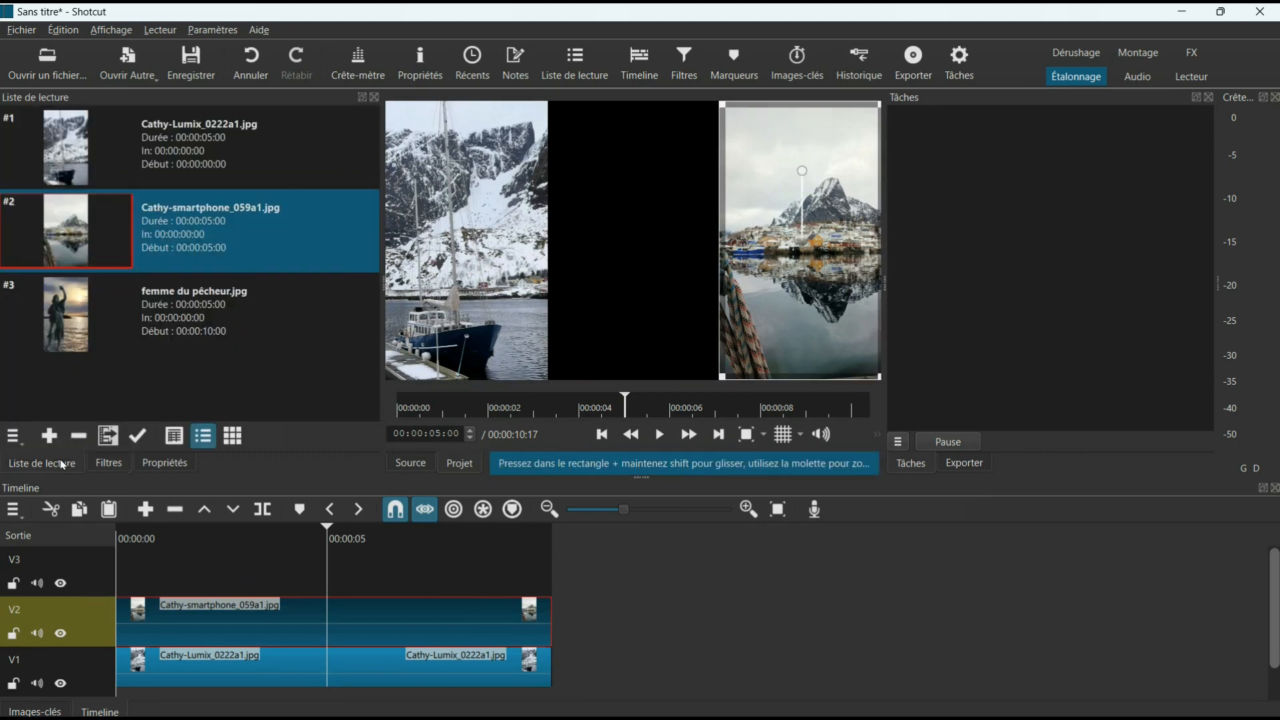
click(93, 594)
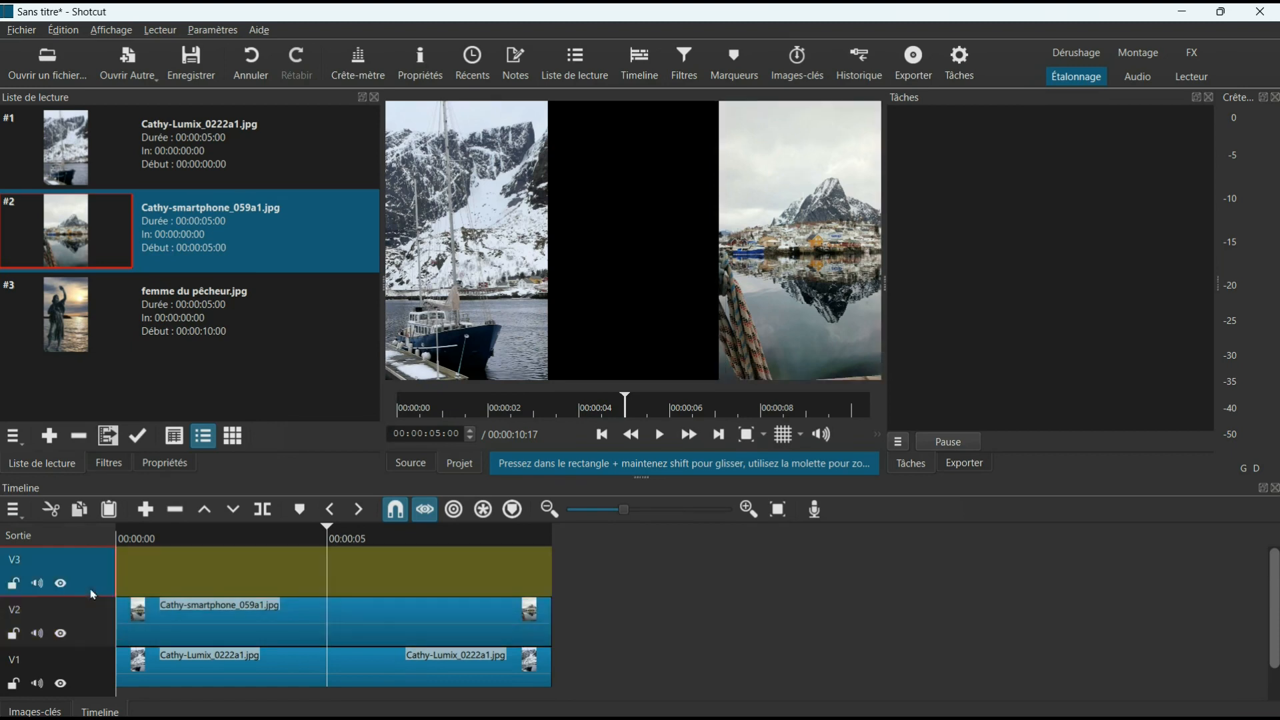
double_click(66, 325)
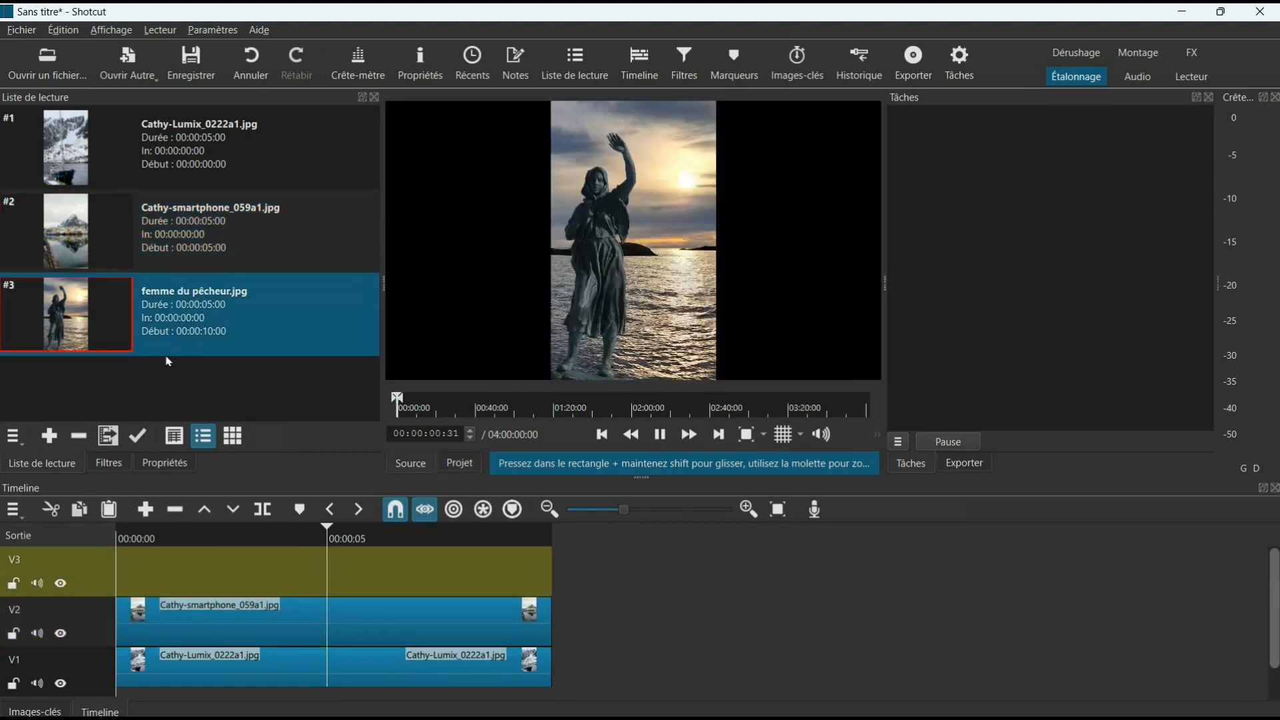
click(146, 510)
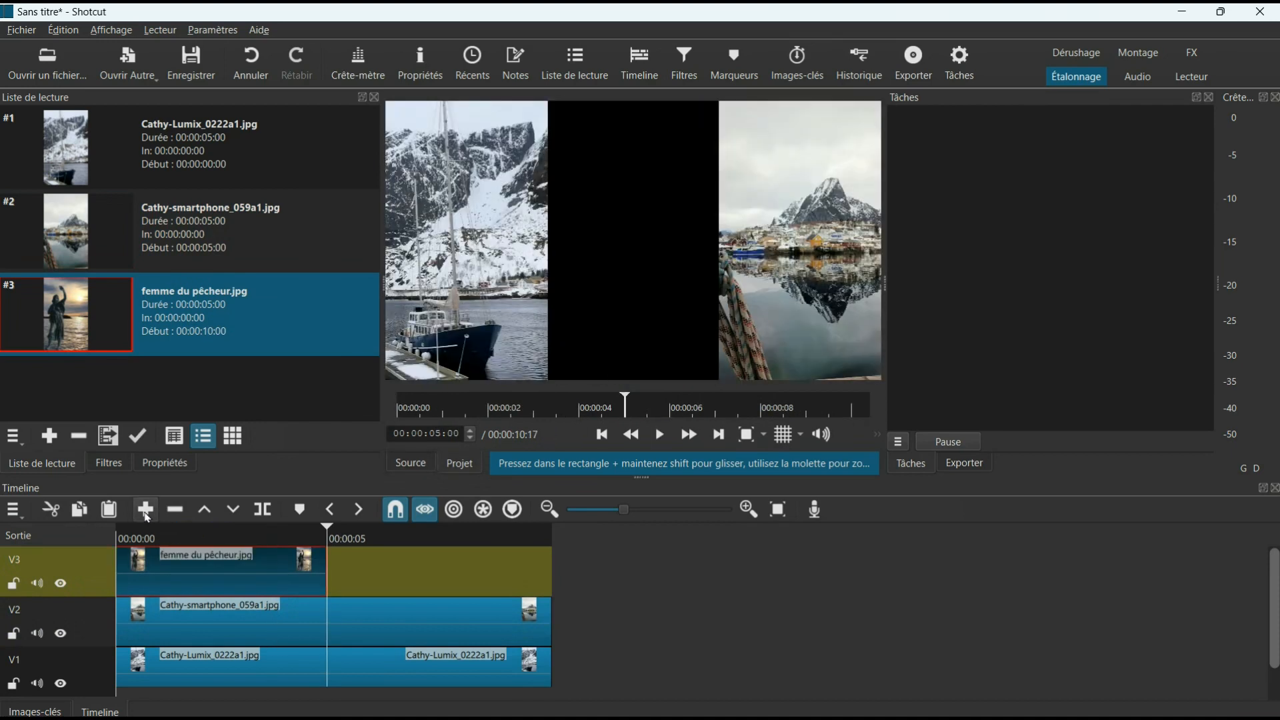
drag(330, 581, 572, 585)
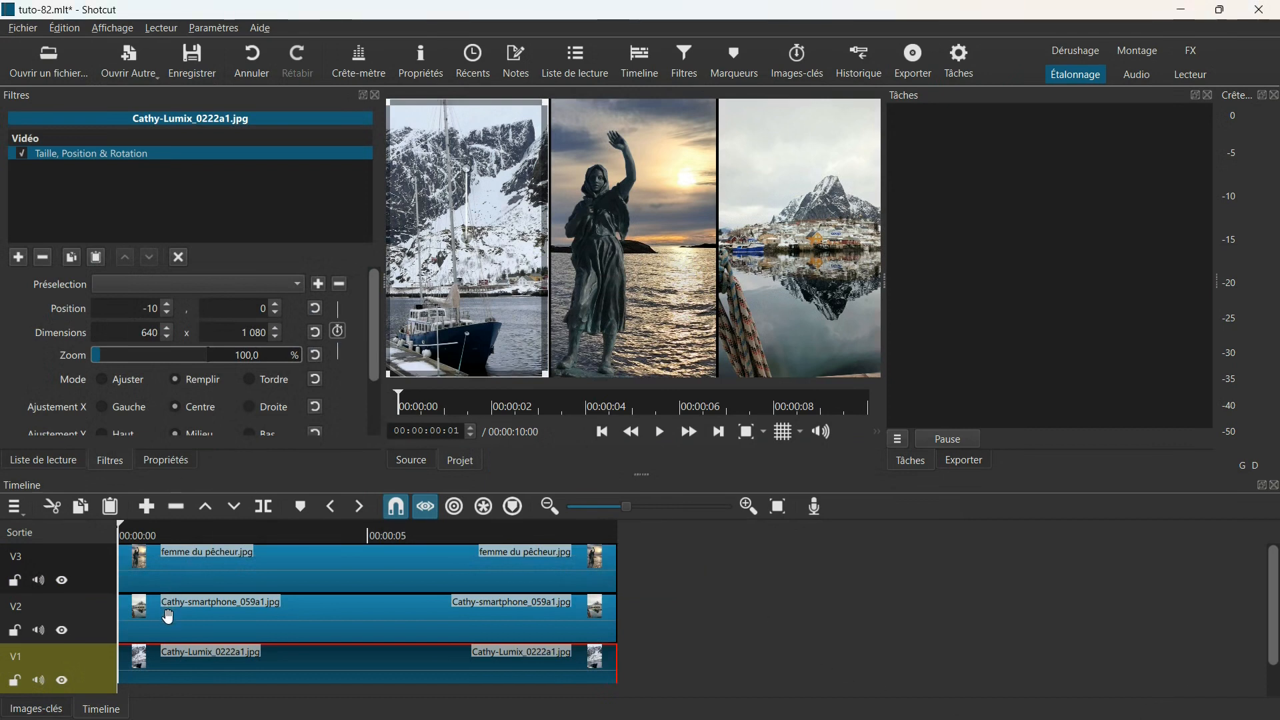
Stagger the clips by moving the V2 clip's start to 00:00:00:25 and the V3 clip's start to 00:00:01:00
click(168, 617)
drag(169, 617, 192, 616)
drag(160, 567, 222, 581)
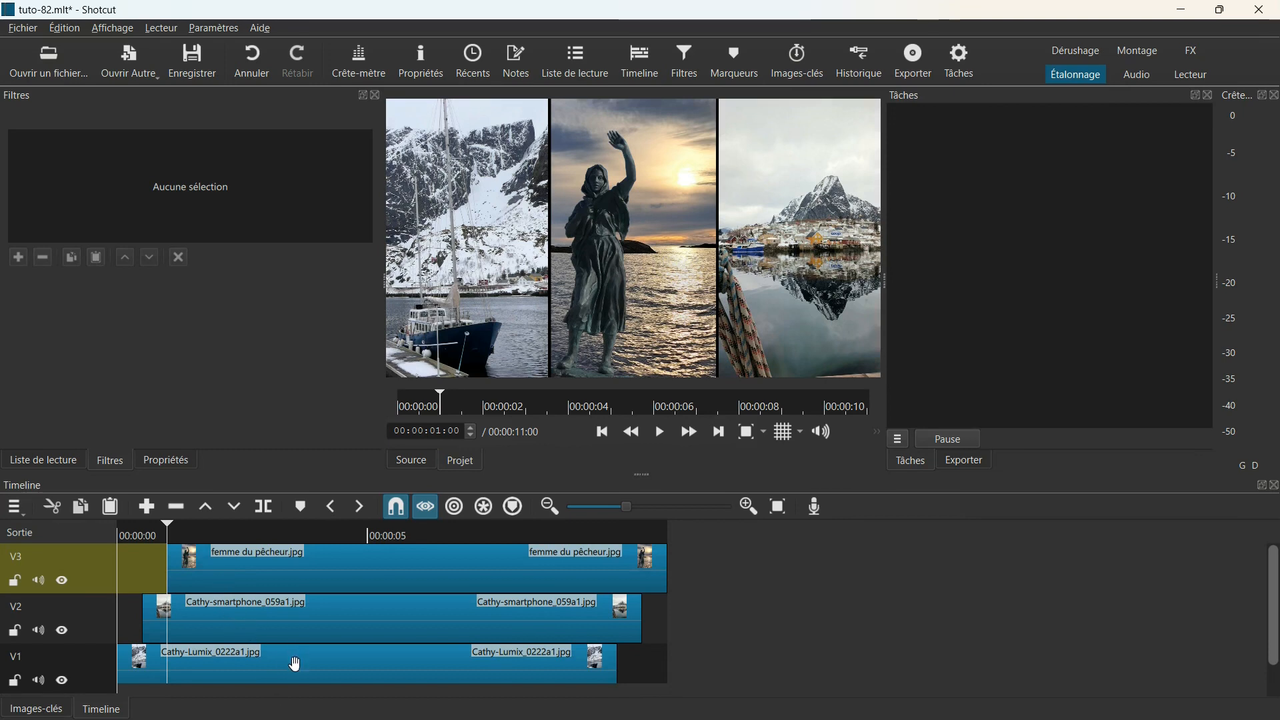
Add a size and position keyframe at 00:00:00:25 to the boat clip on V1
click(296, 665)
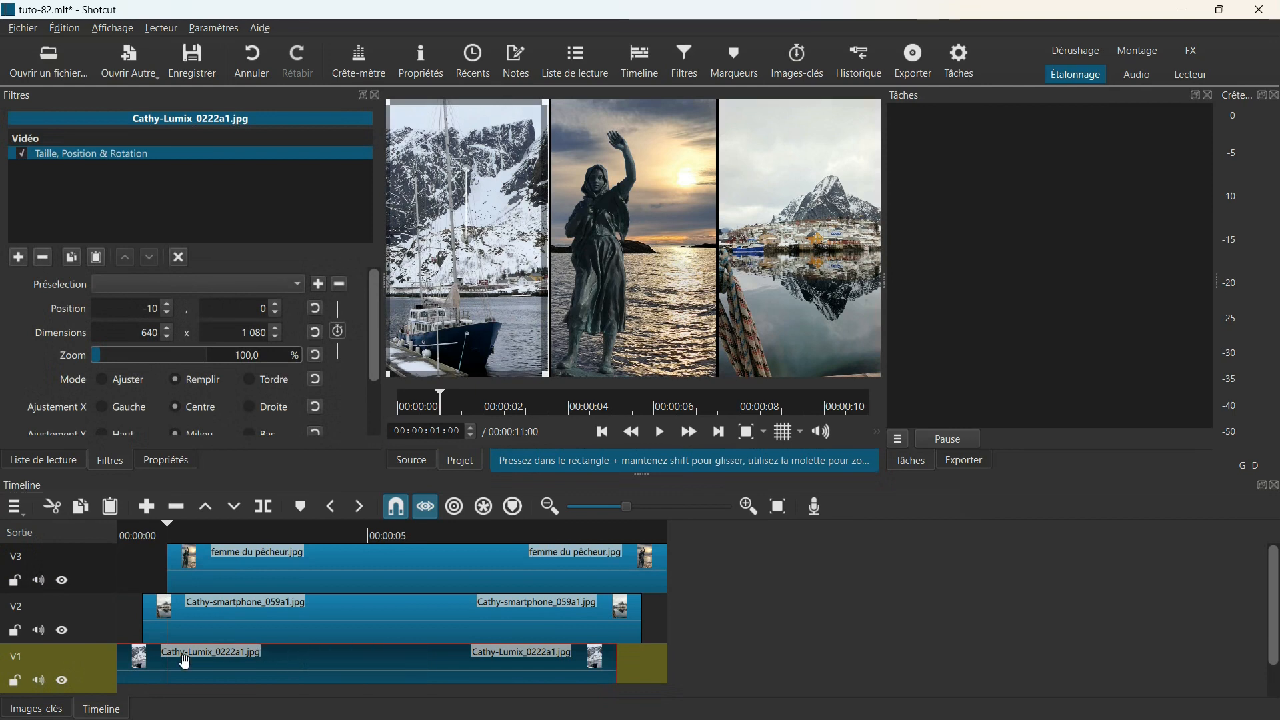
click(55, 708)
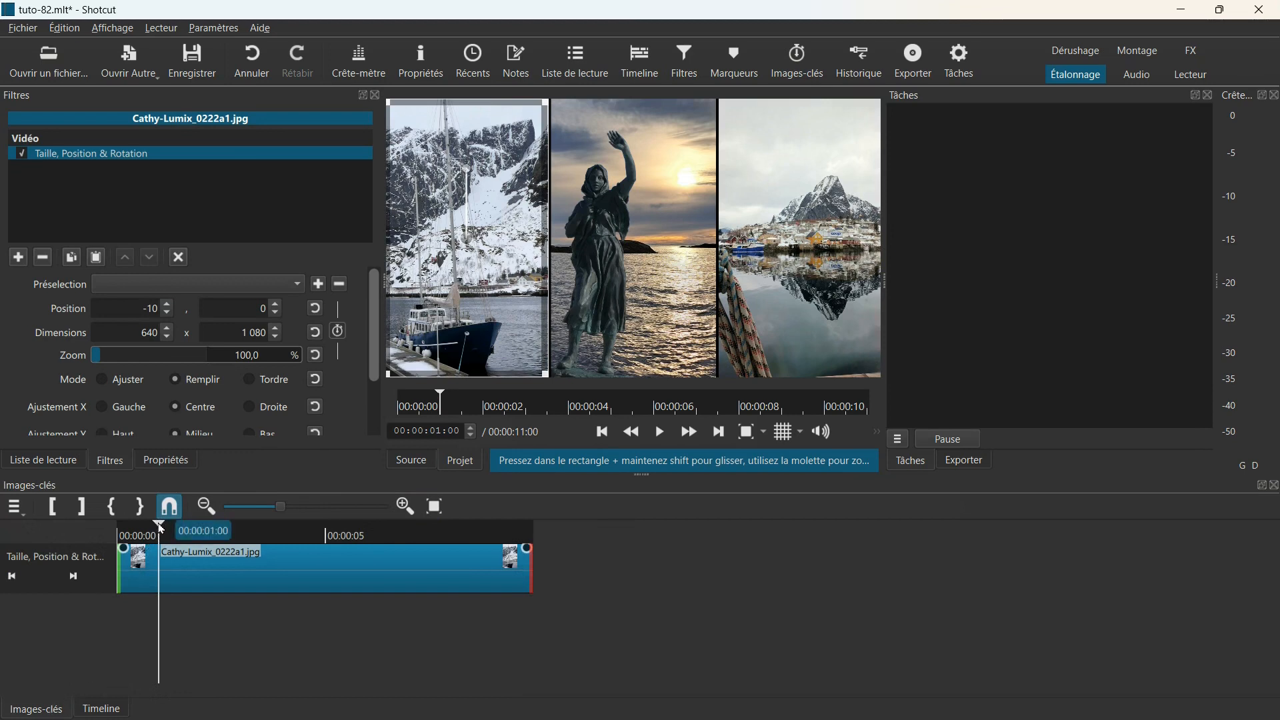
drag(160, 530, 138, 530)
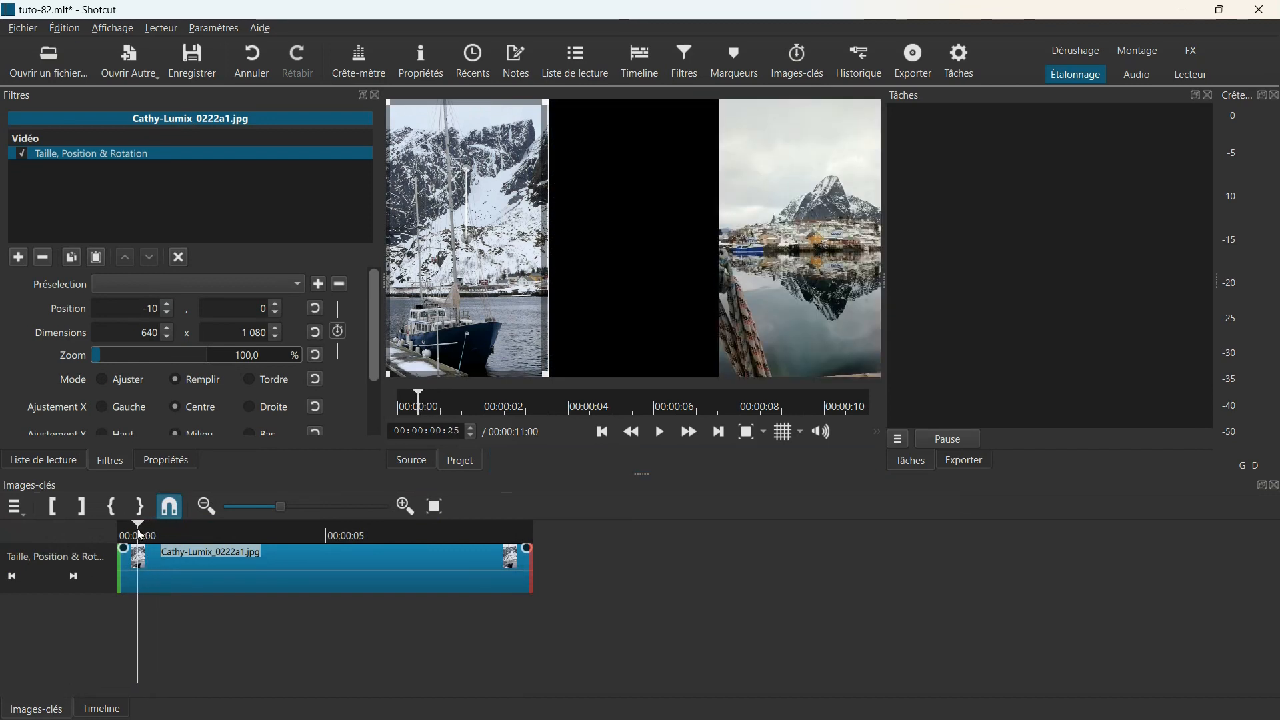
click(339, 333)
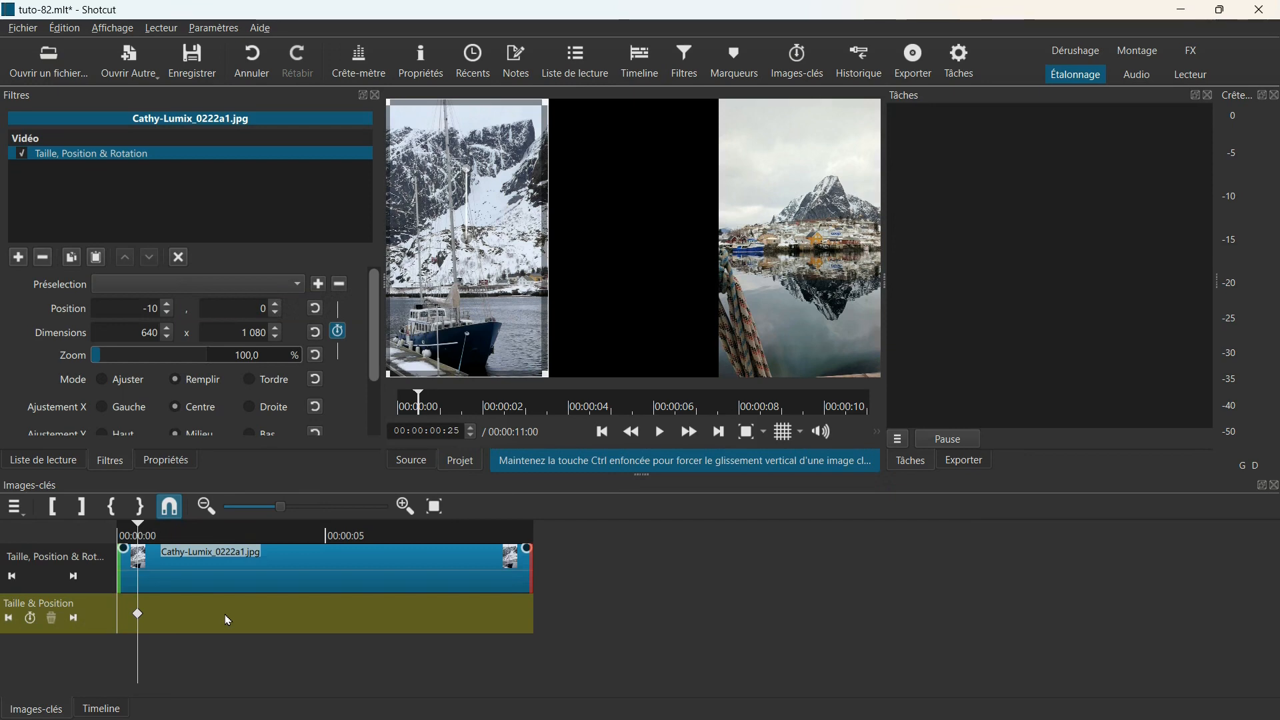
Set the boat clip's vertical position to 1080 at its first frame and play the timeline to preview the animation
key(Home)
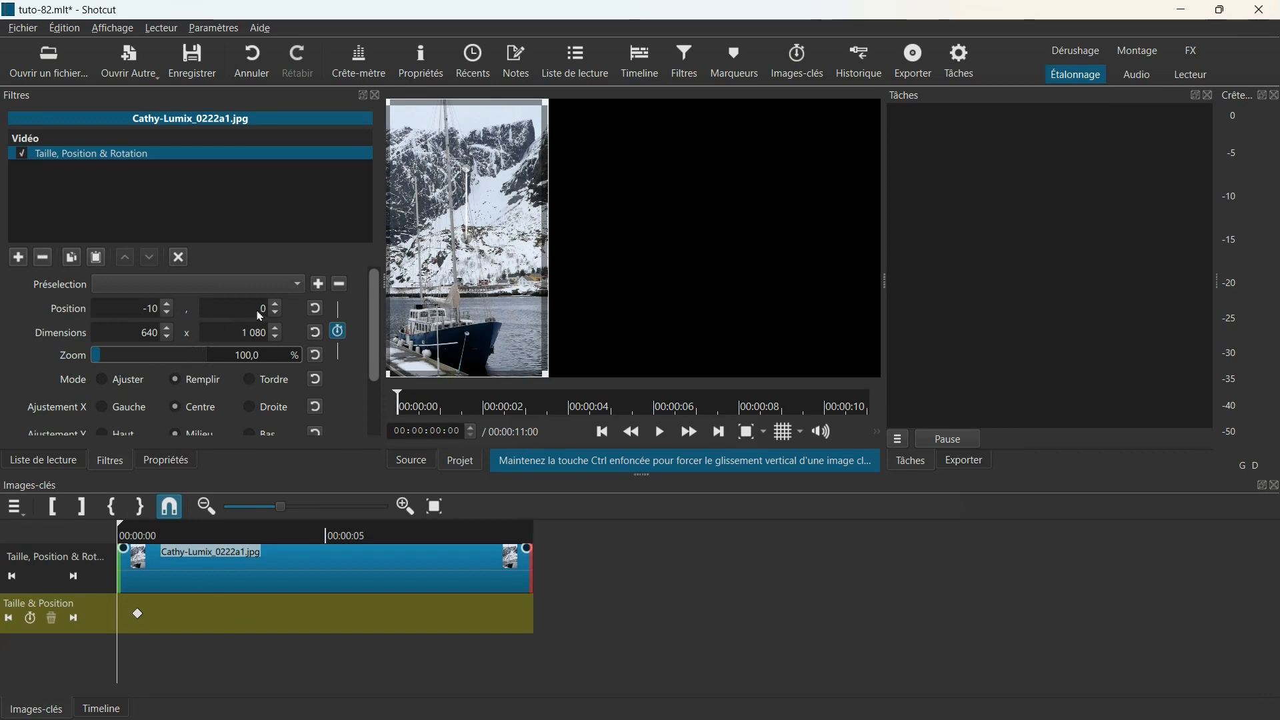
drag(260, 317, 269, 317)
text(10)
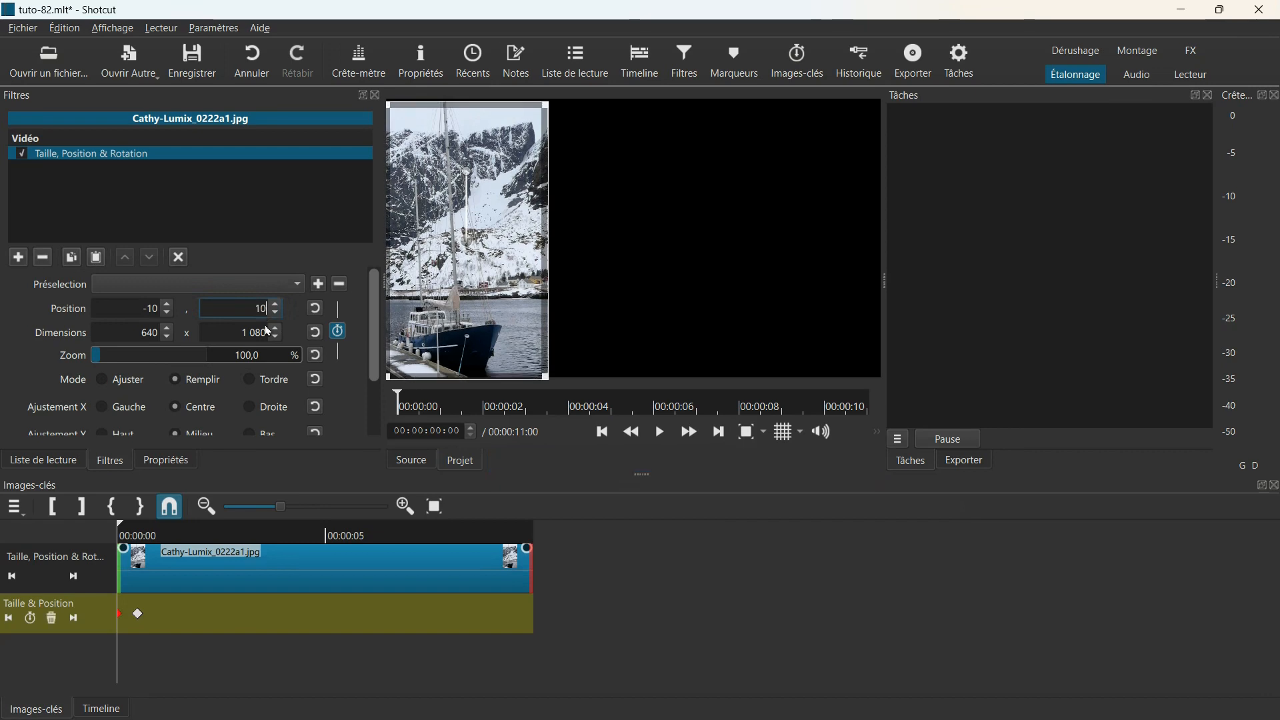
text(80)
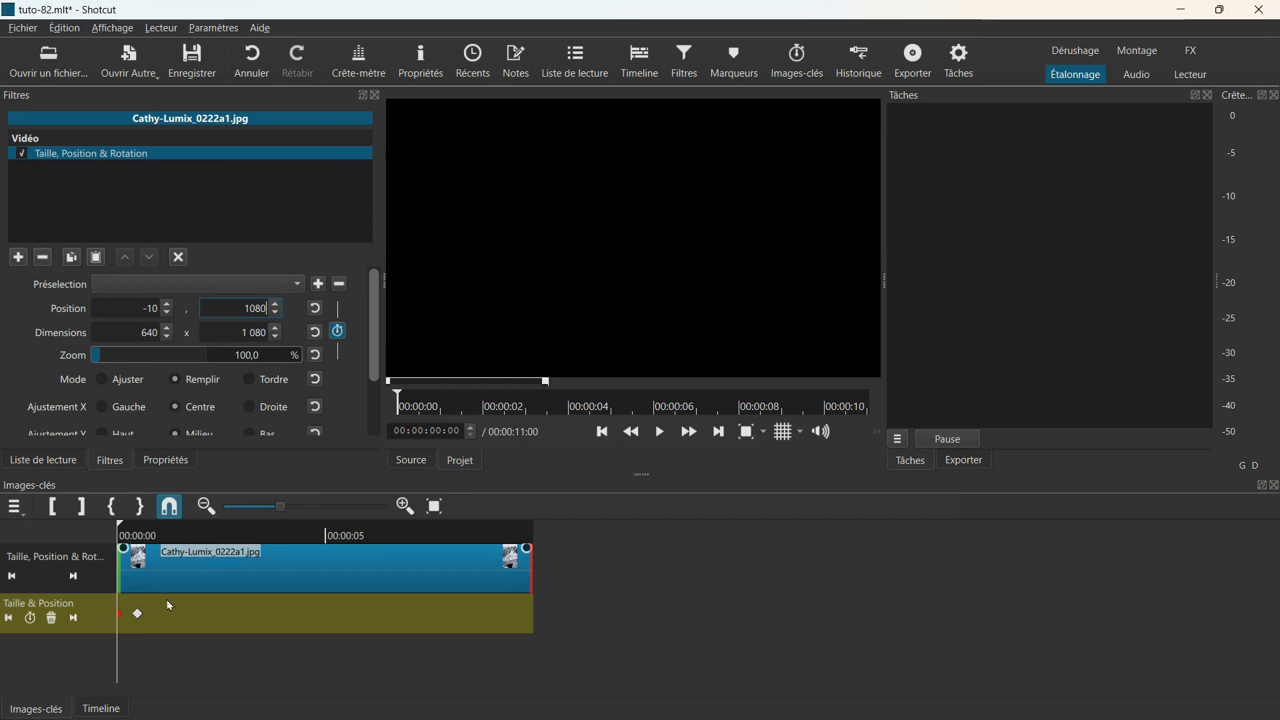
click(102, 710)
click(660, 433)
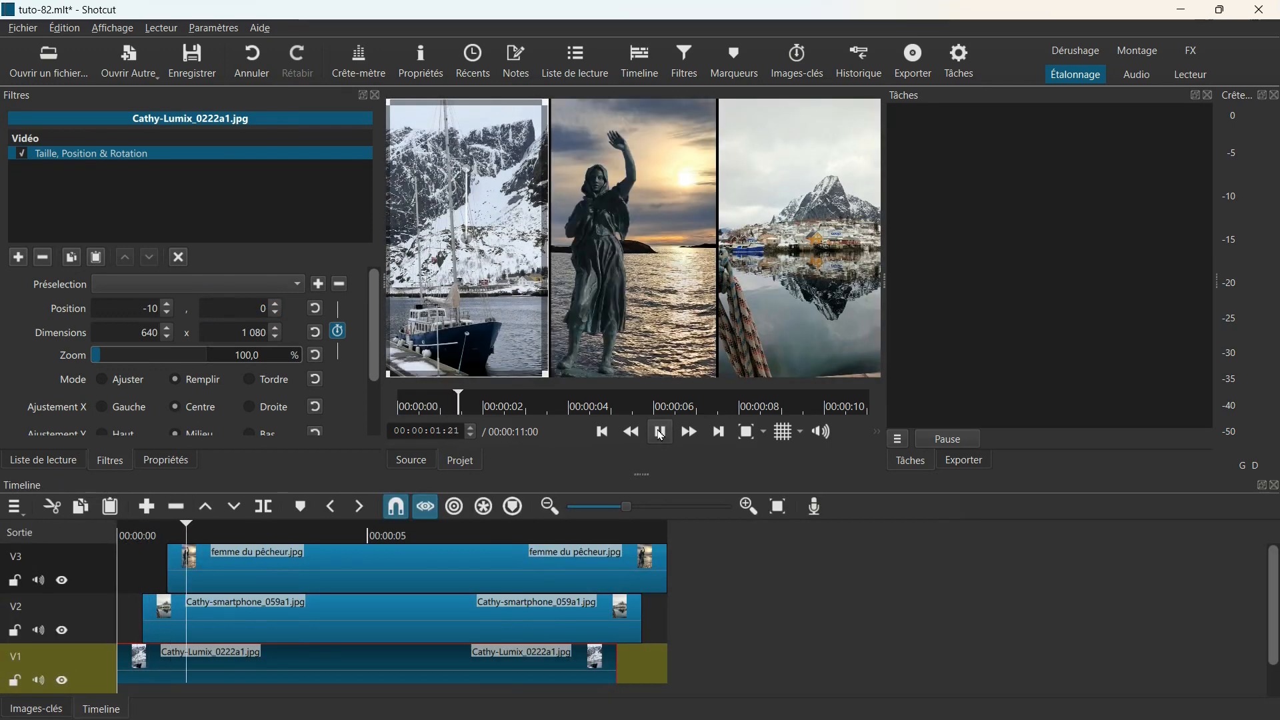
Add a size and position keyframe to the V2 mountain clip at project time 00:00:01:00
click(215, 616)
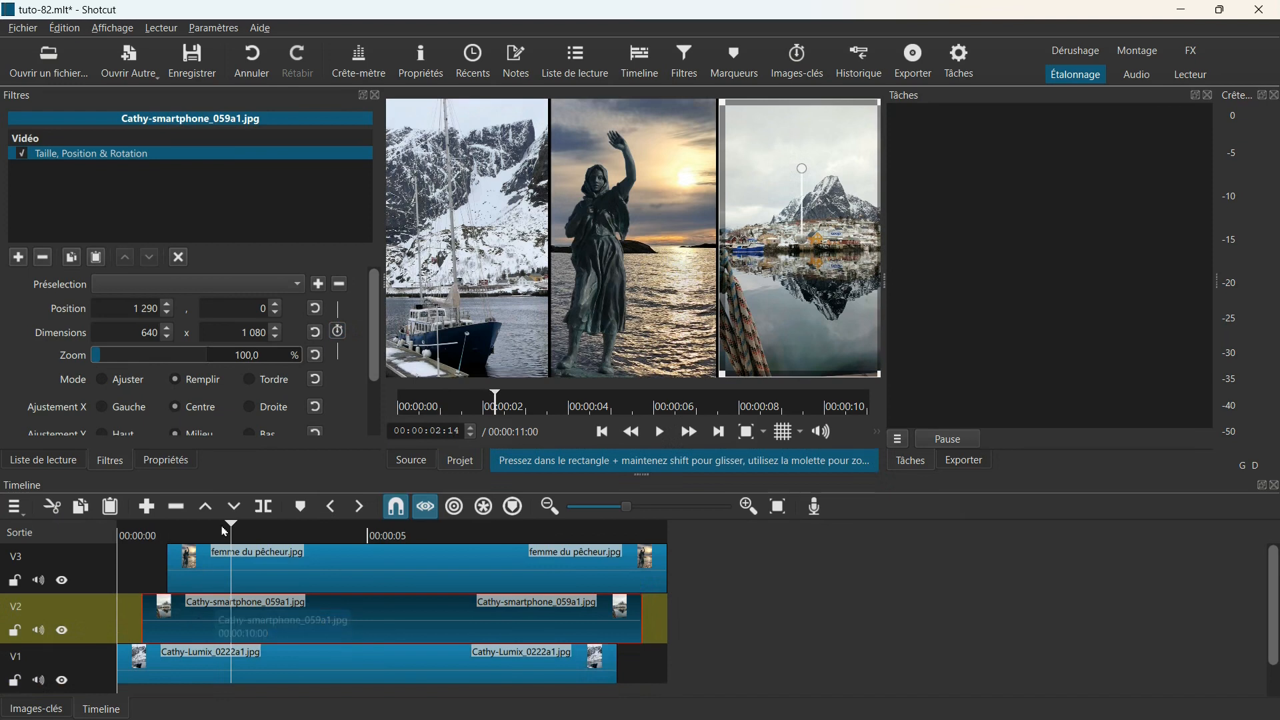
click(40, 710)
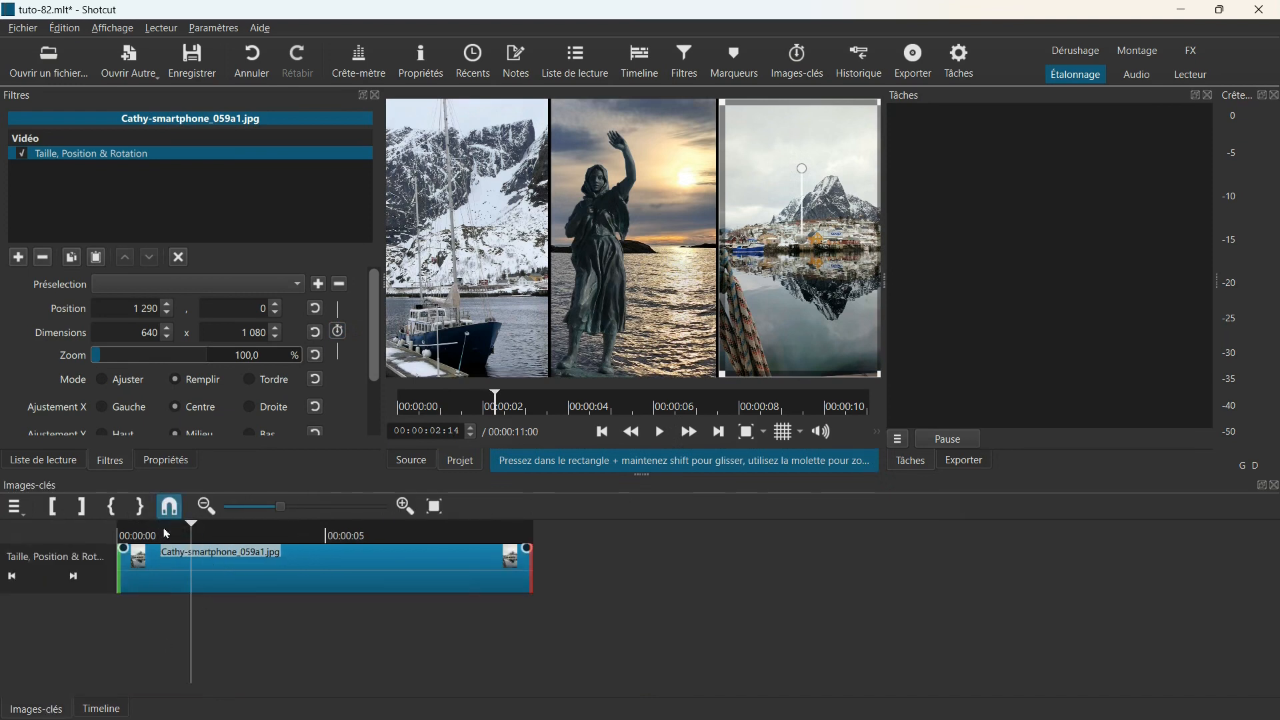
drag(192, 529, 137, 543)
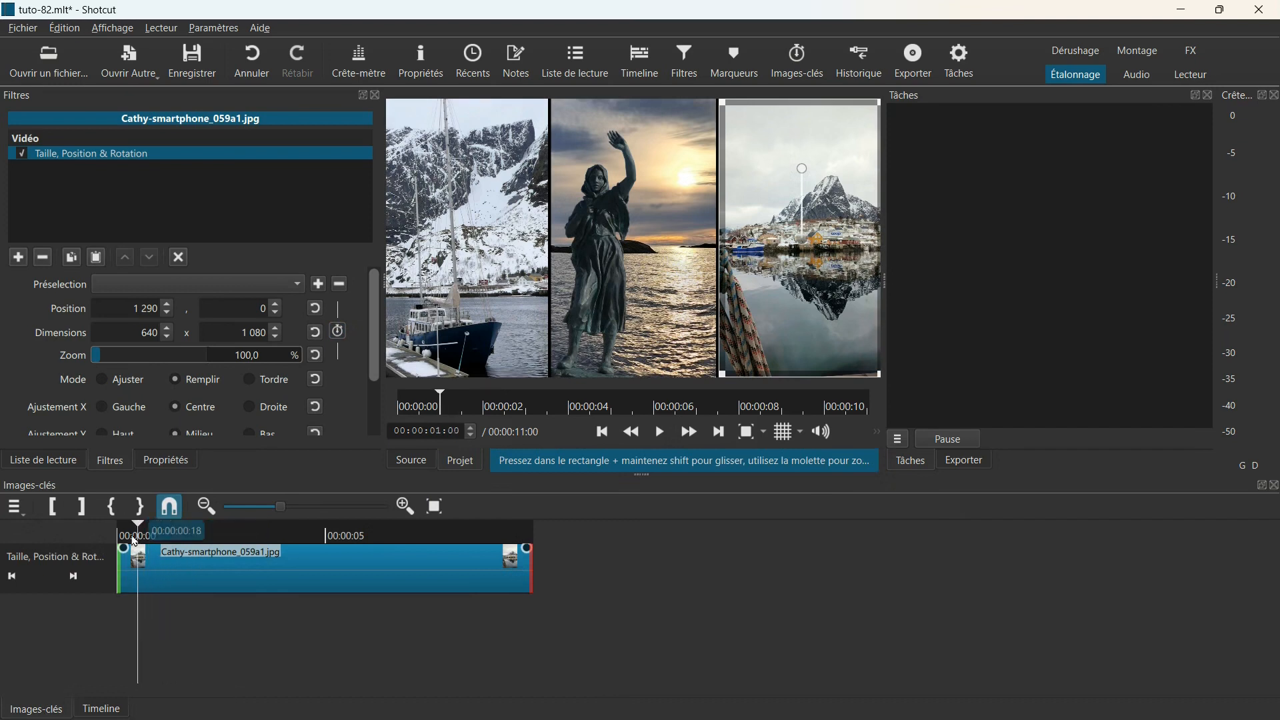
click(338, 331)
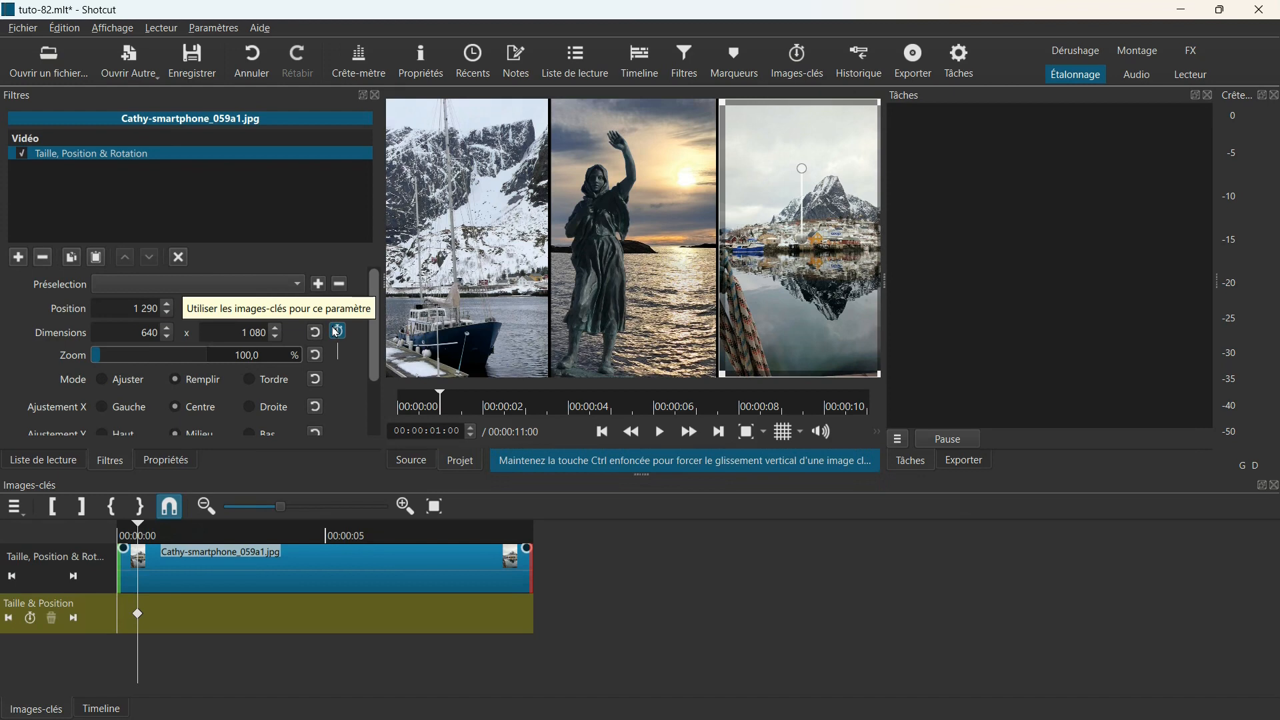
Set the V2 mountain clip's vertical position to 1080 at the clip's first frame
key(Left)
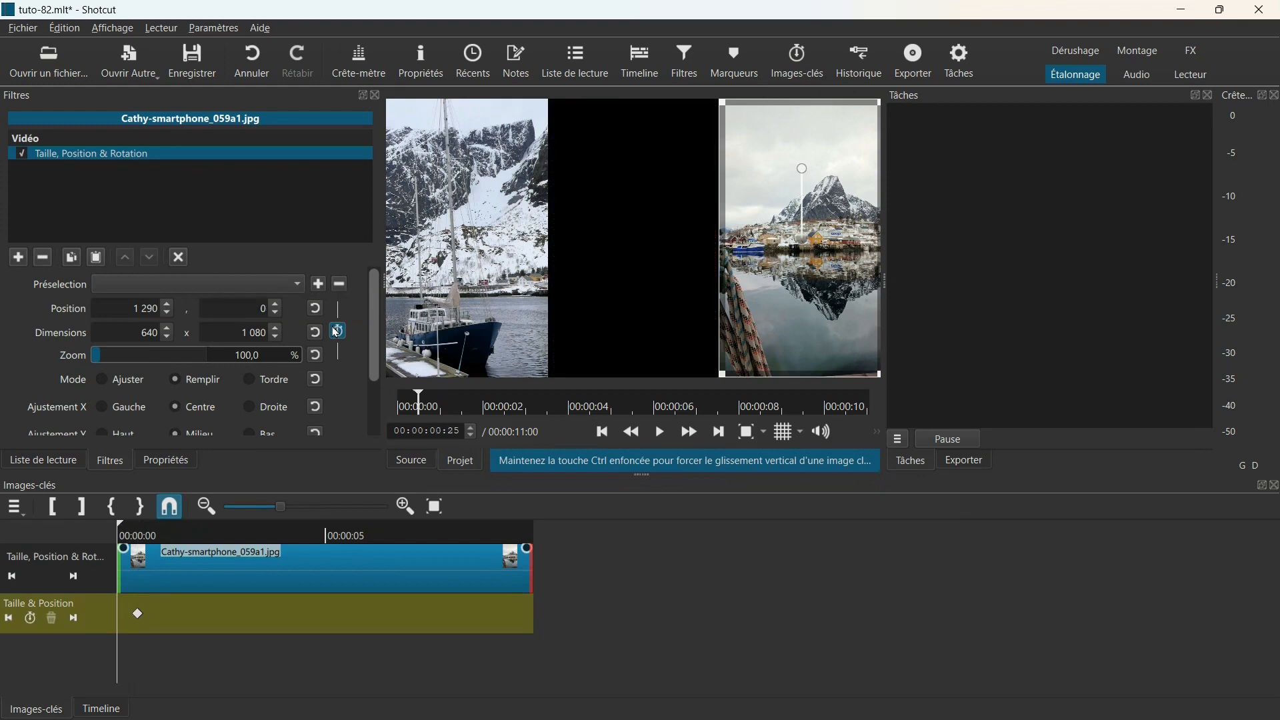
double_click(268, 311)
text(1080)
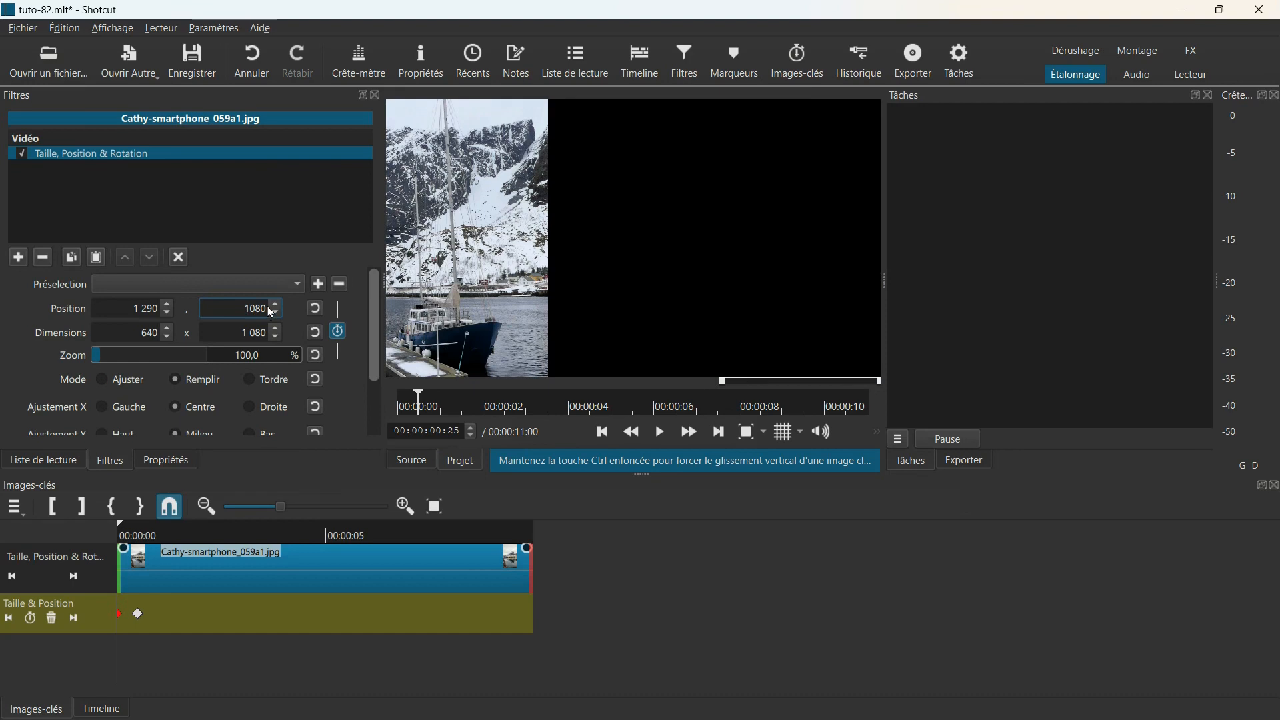
Apply the Taille, Position & Rotation filter to the femme du pêcheur.jpg clip on V3 and open its keyframes
click(100, 709)
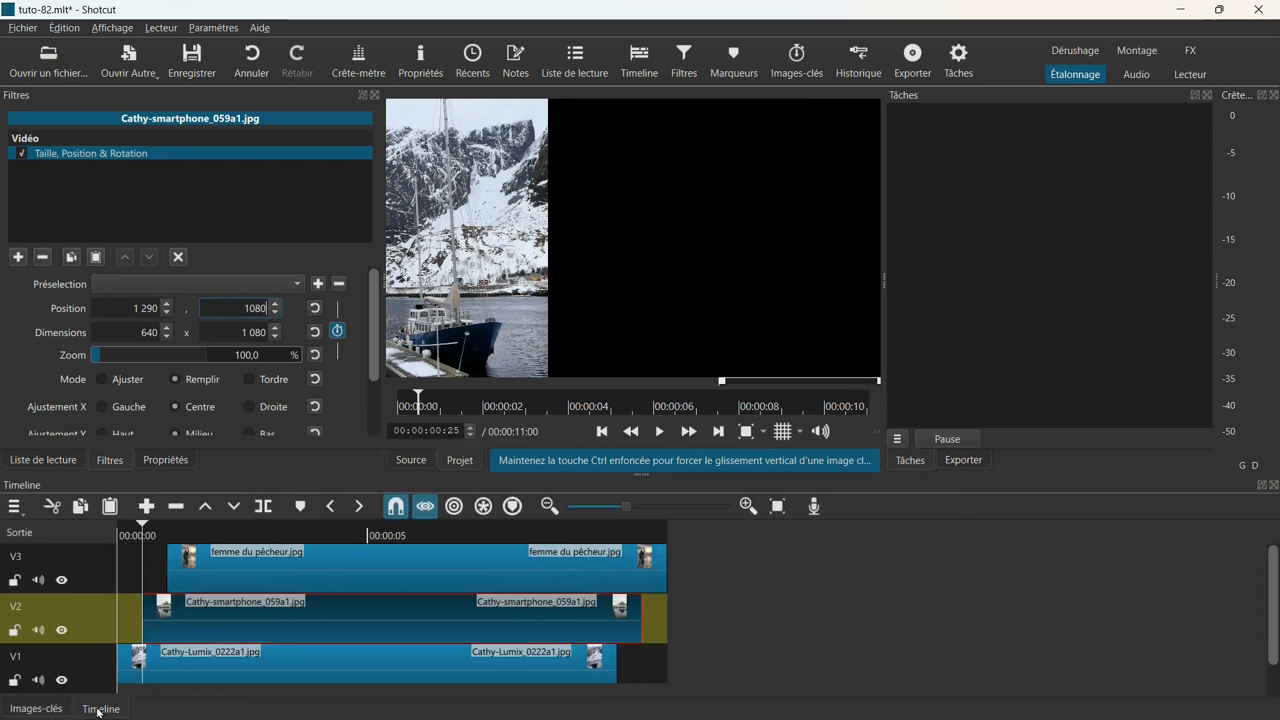
click(295, 575)
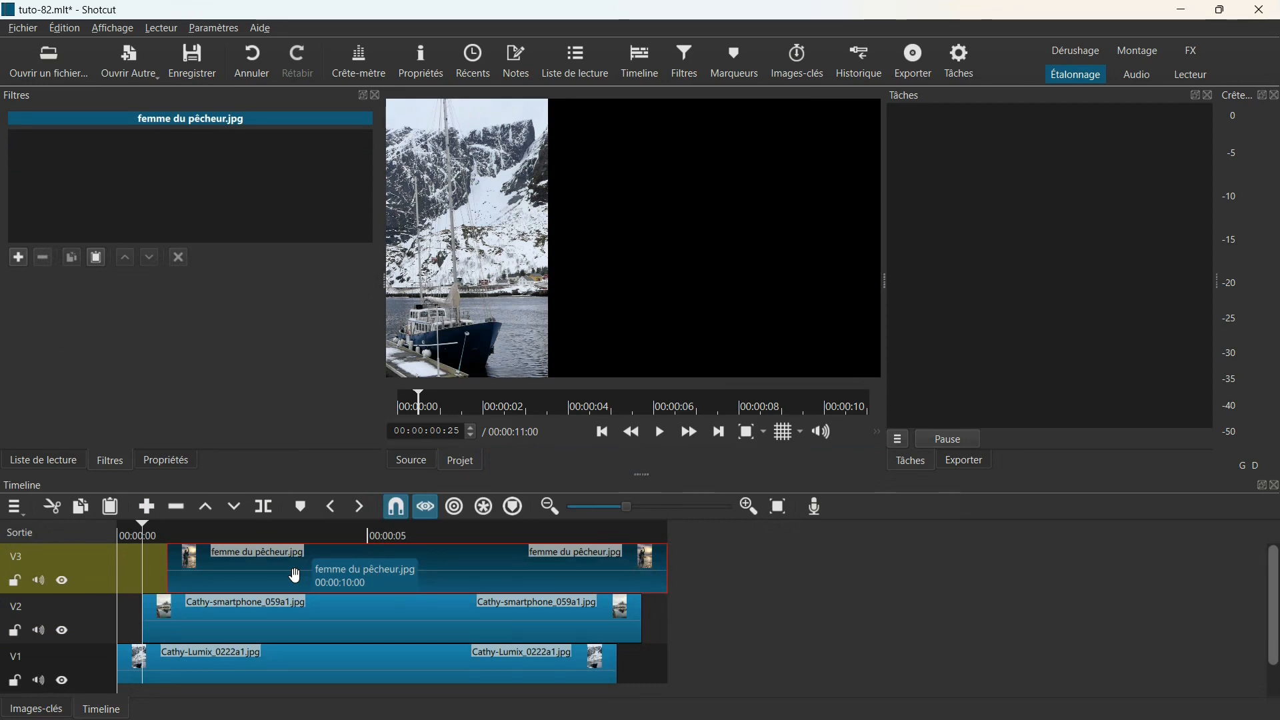
click(19, 259)
scroll(80, 307, down, 2)
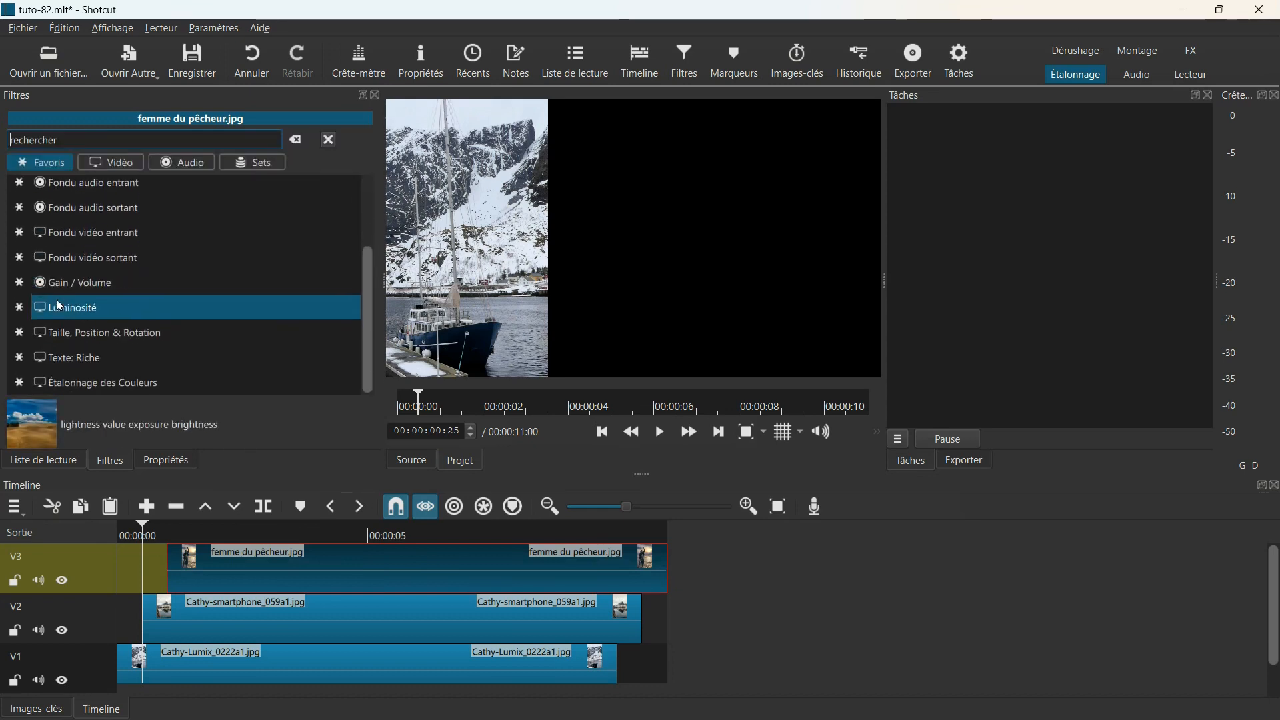
click(82, 333)
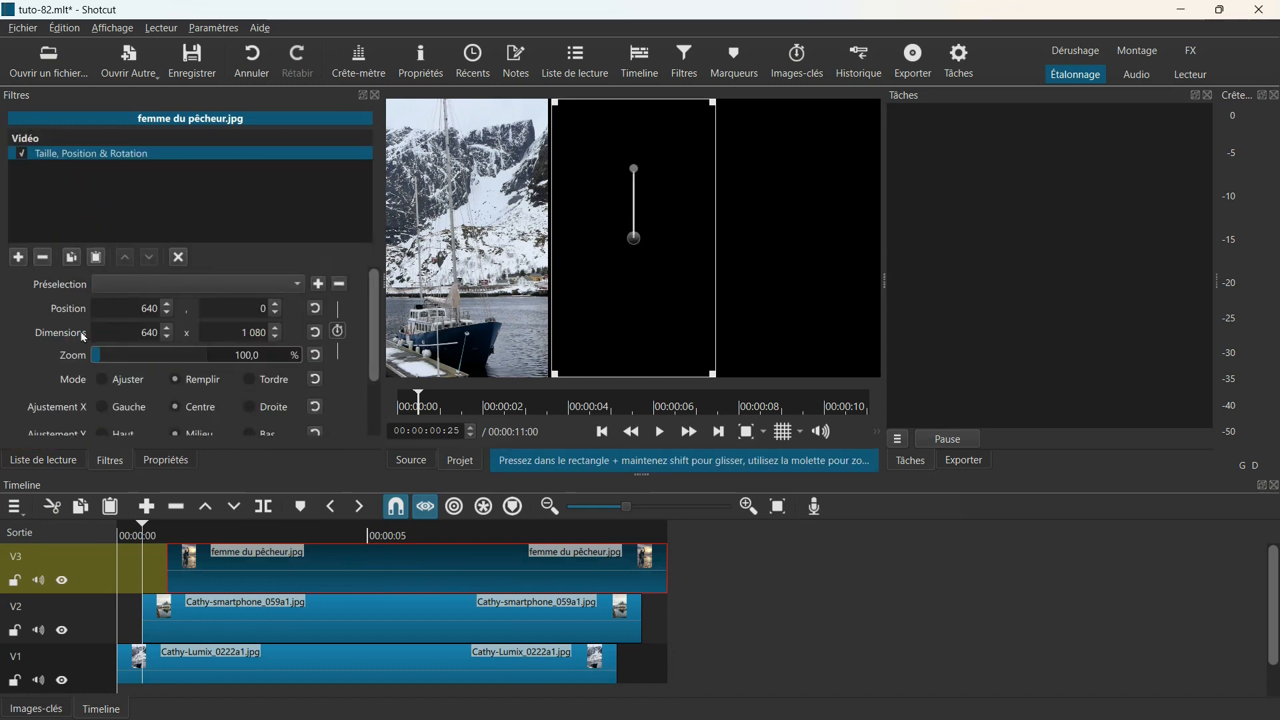
click(199, 533)
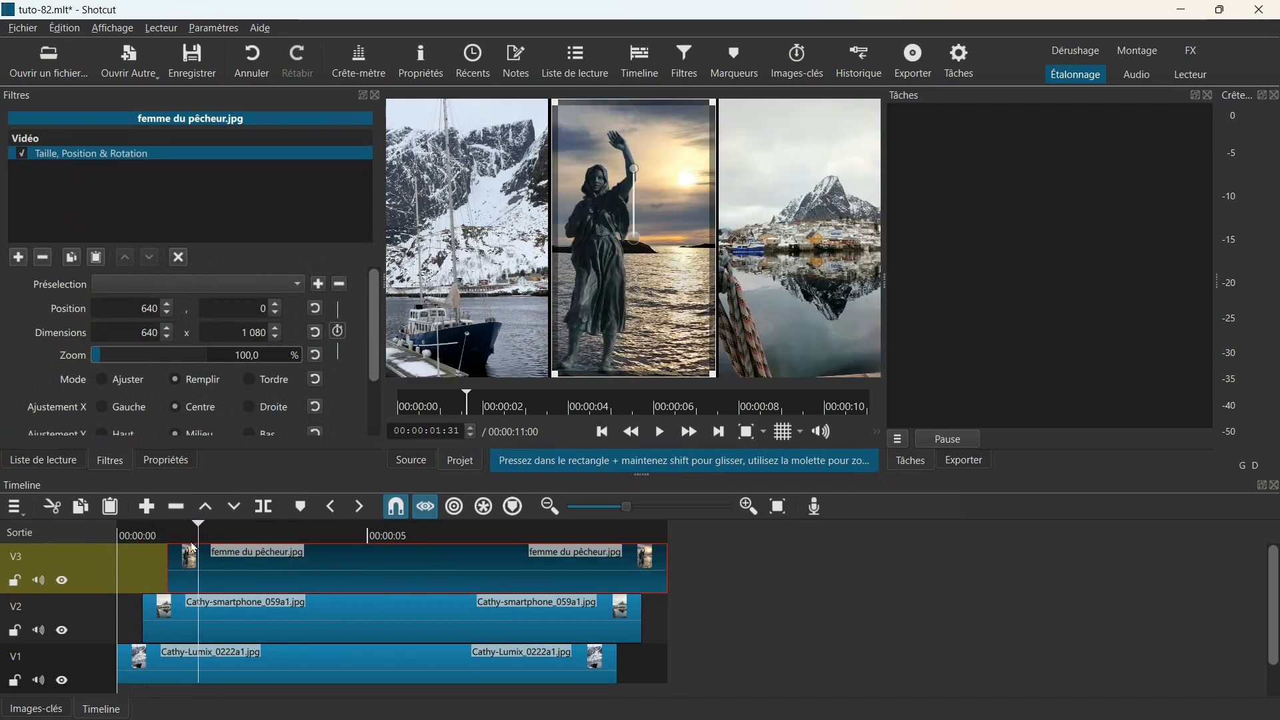
click(53, 708)
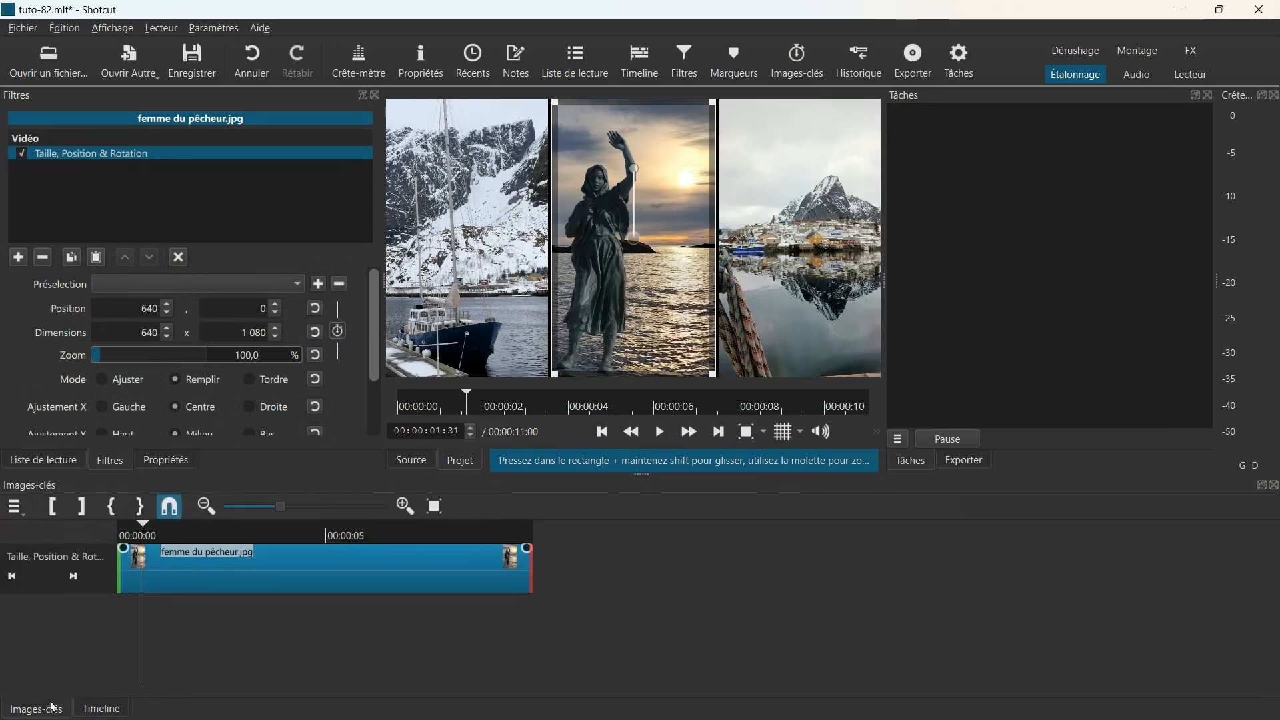
Add a size and position keyframe to the femme du pêcheur.jpg clip at project time 00:00:01:24
click(144, 524)
drag(142, 523, 137, 523)
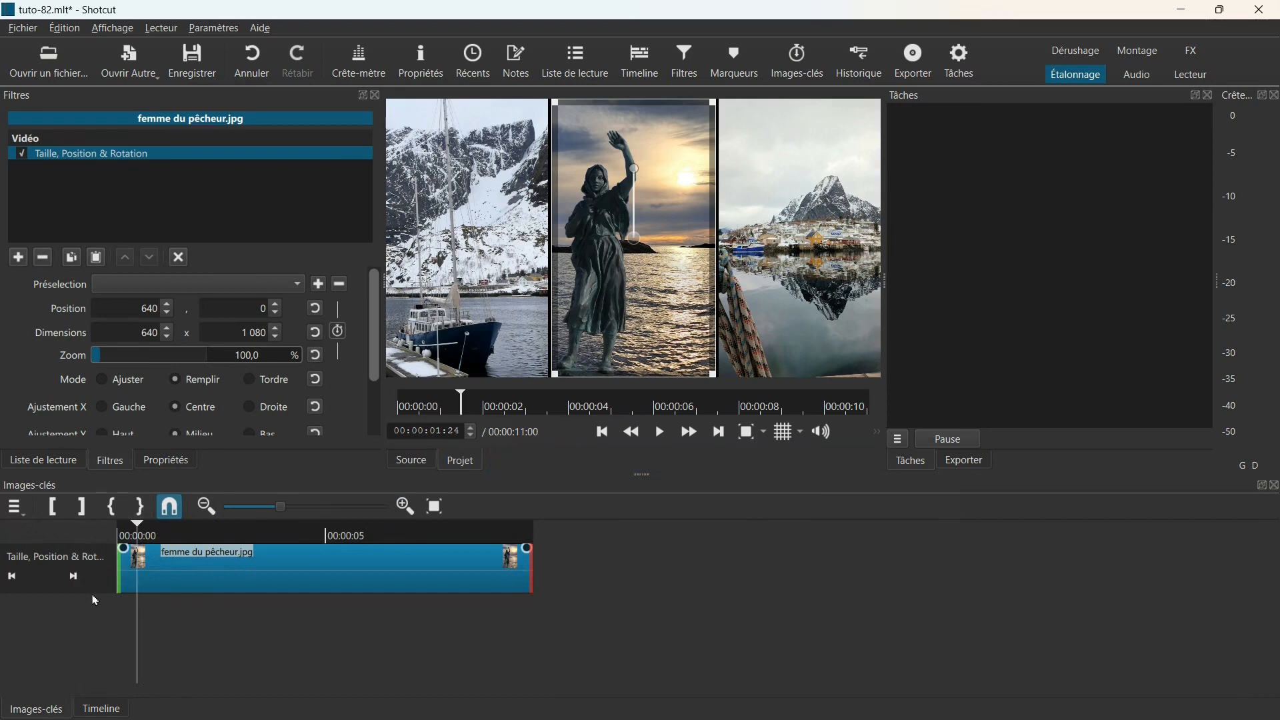
click(339, 333)
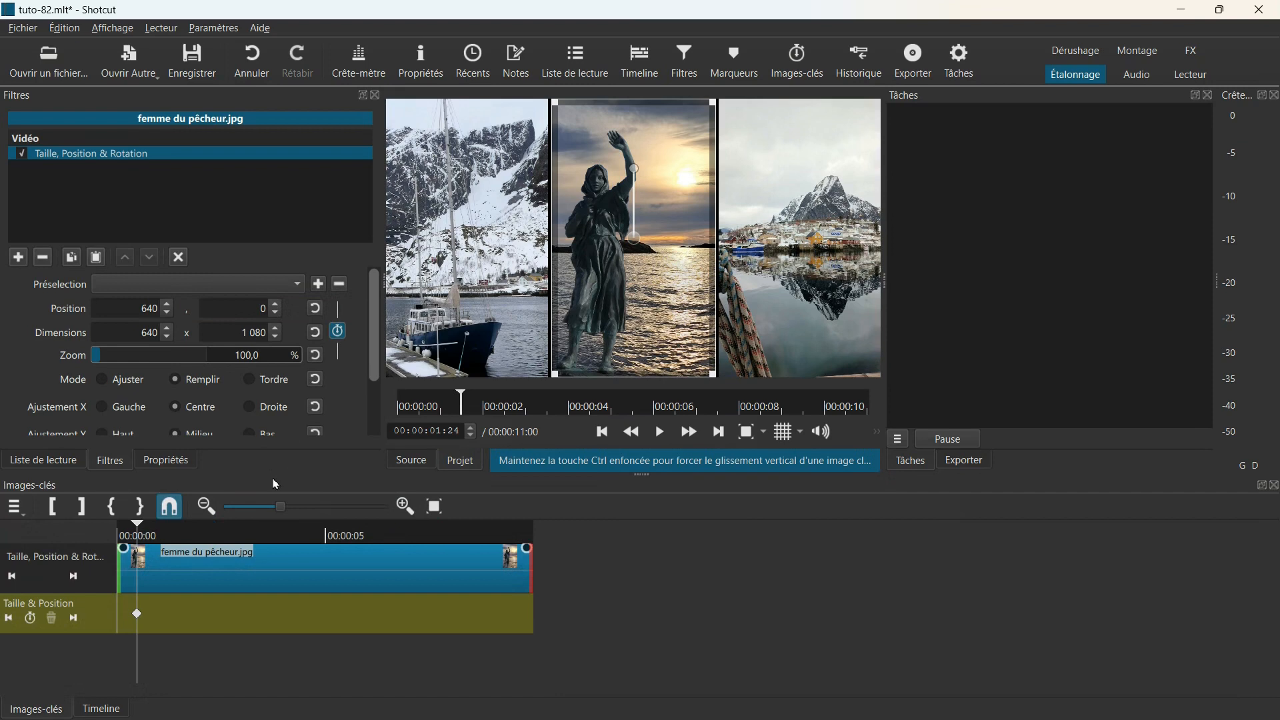
Set the femme du pêcheur.jpg clip's vertical position to -1080 at its first frame and play the timeline from the start
key(alt+Left)
double_click(265, 310)
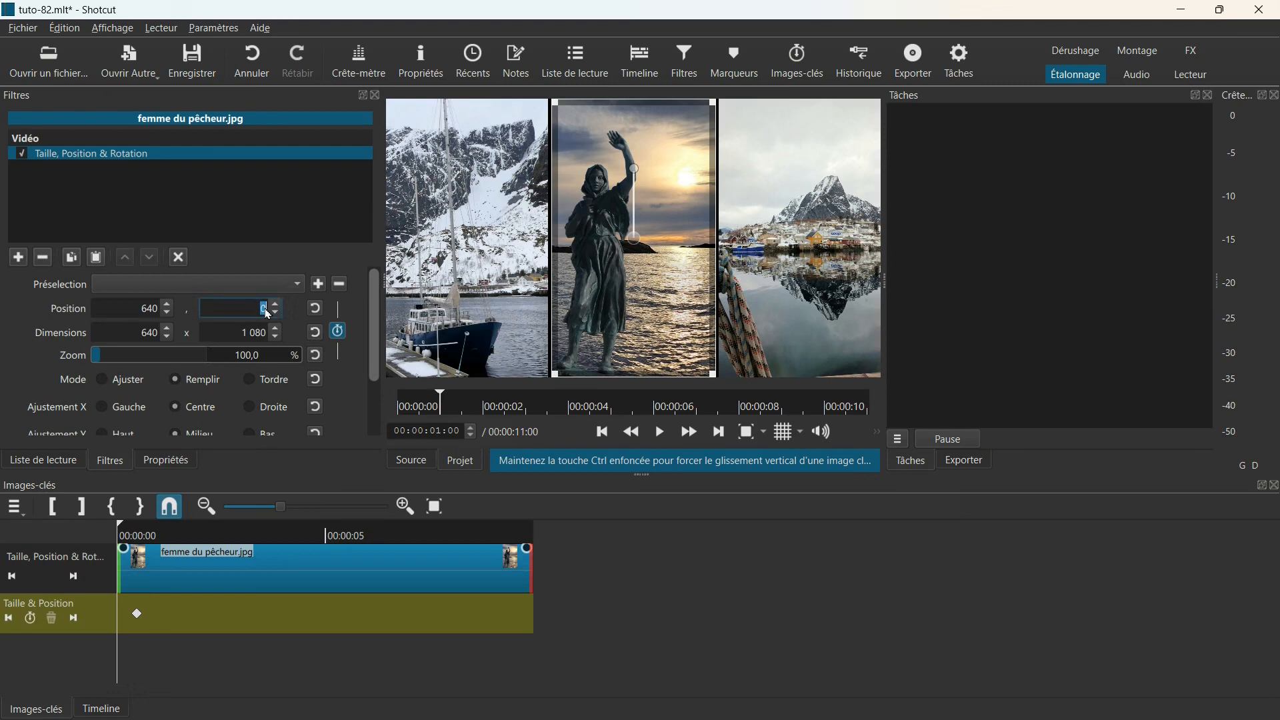
text(-1080)
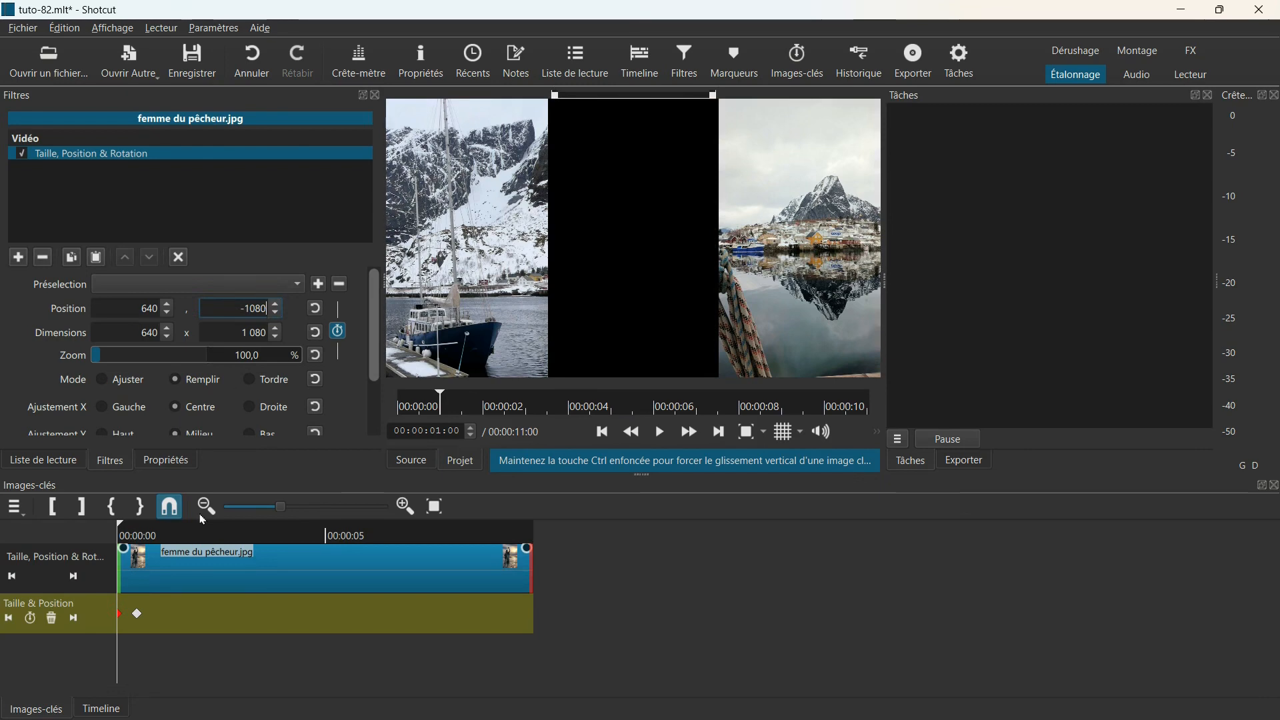
click(98, 710)
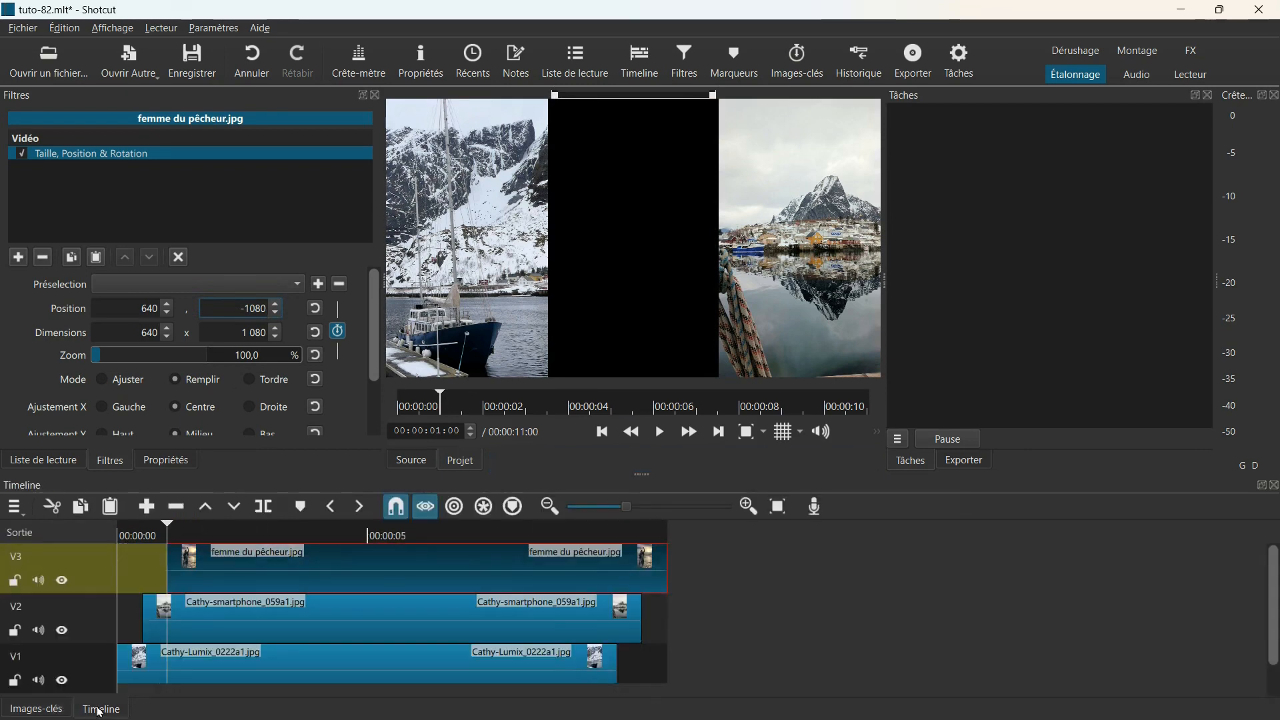
click(118, 531)
key(space)
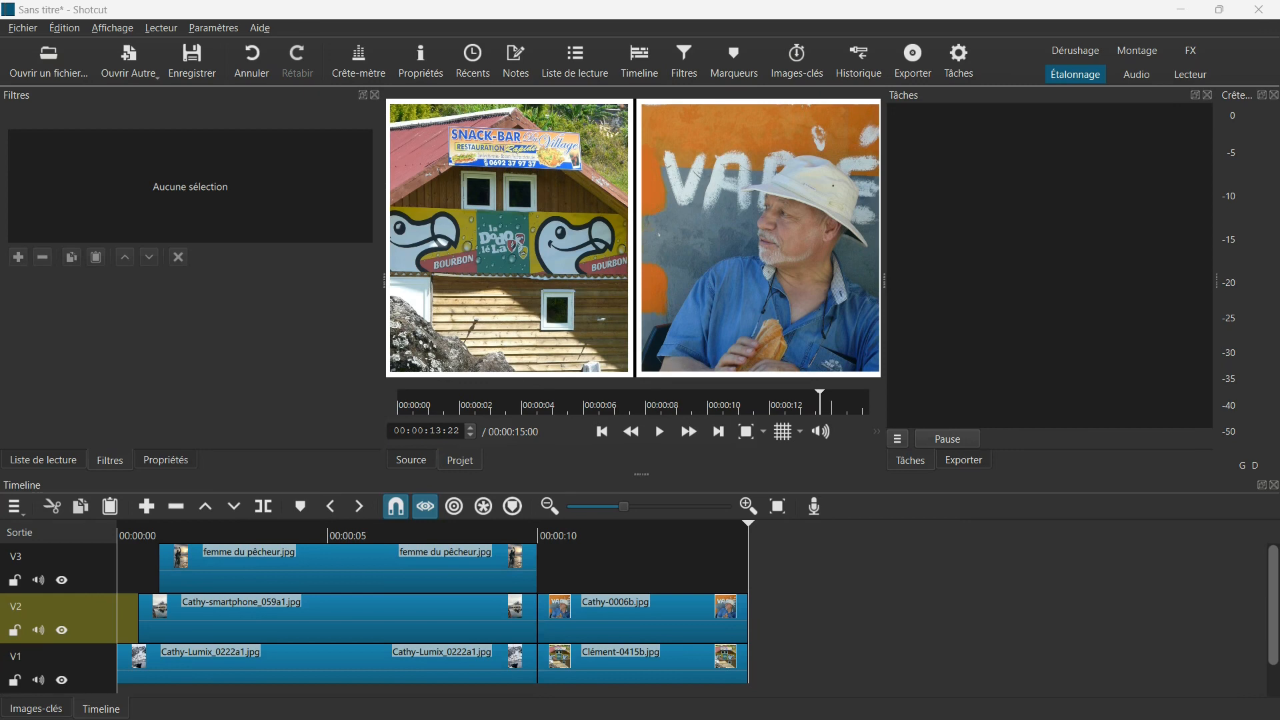
Switch to PhotoFiltre 7, maximize its window and open Clément-0415a.jpg from the Images verticales folder
drag(1279, 327, 455, 148)
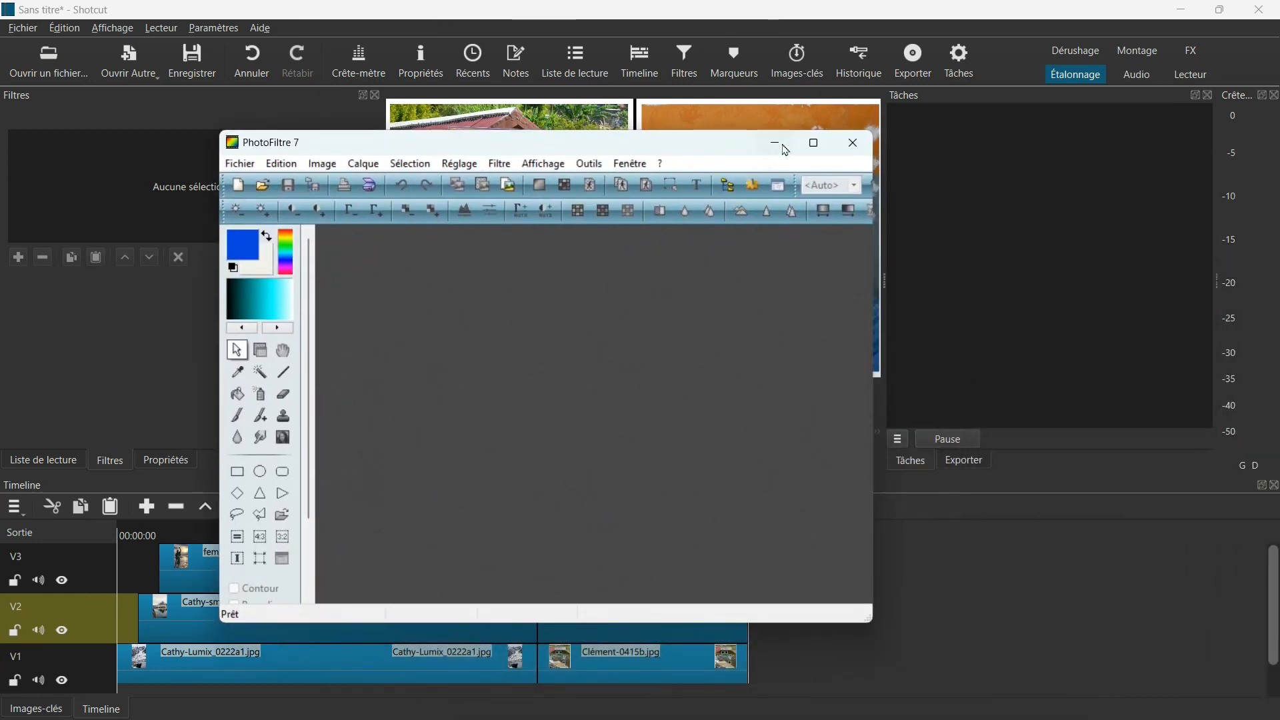
click(814, 143)
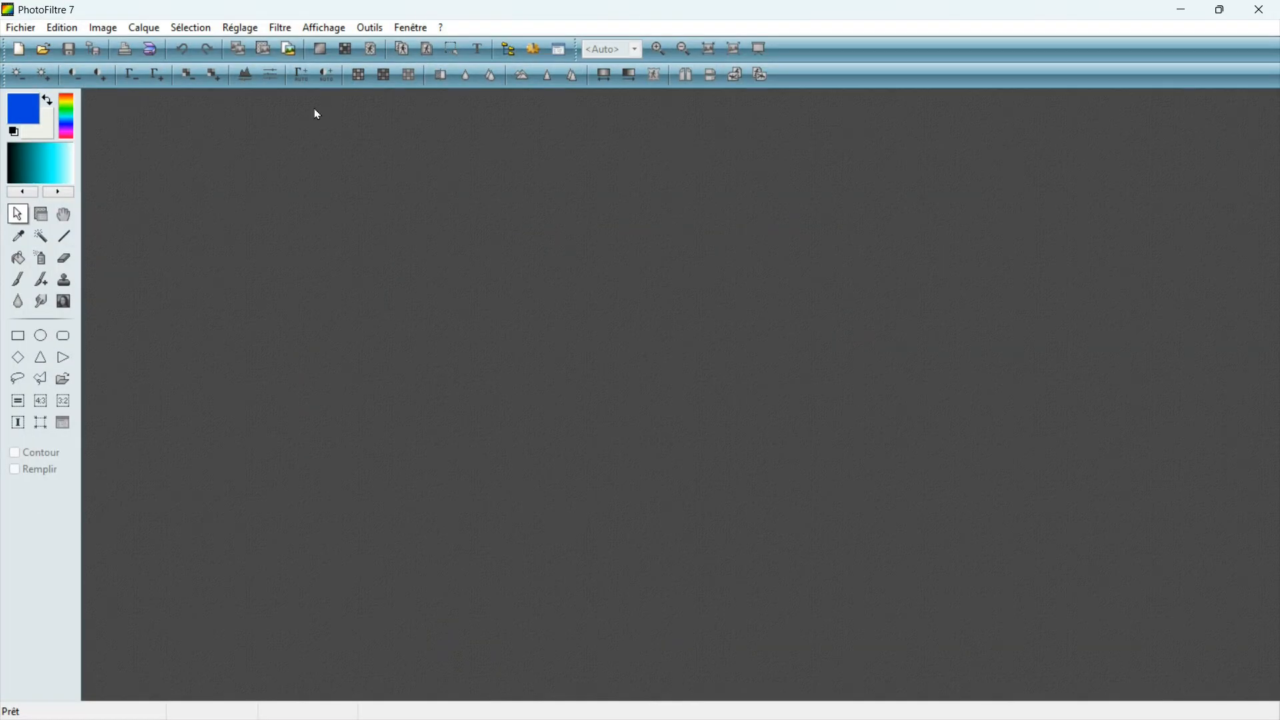
click(45, 52)
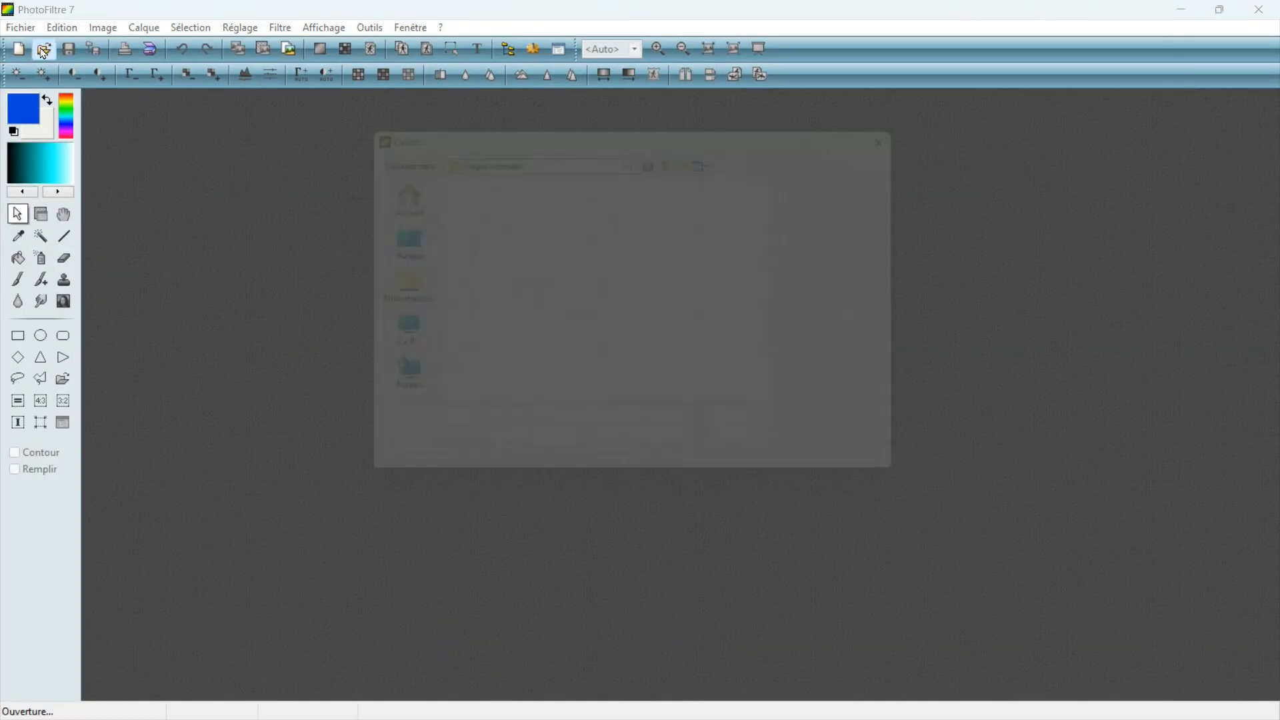
scroll(730, 280, down, 5)
click(730, 273)
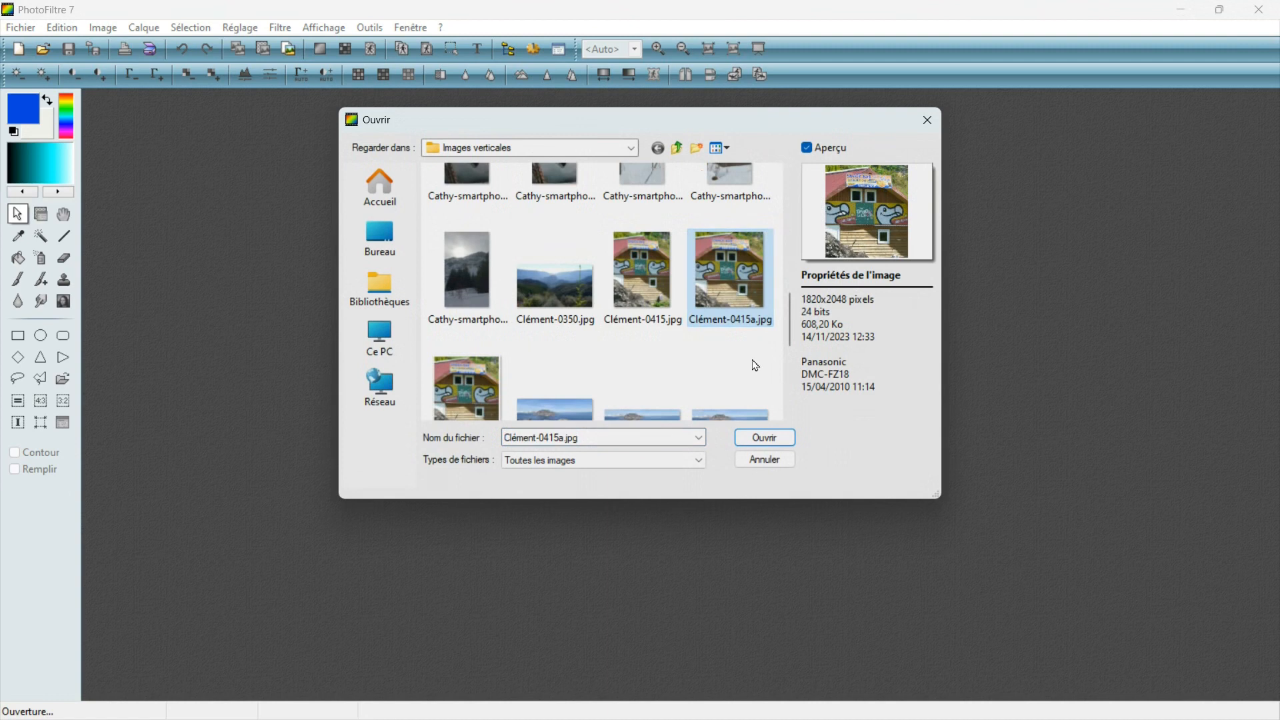
click(766, 439)
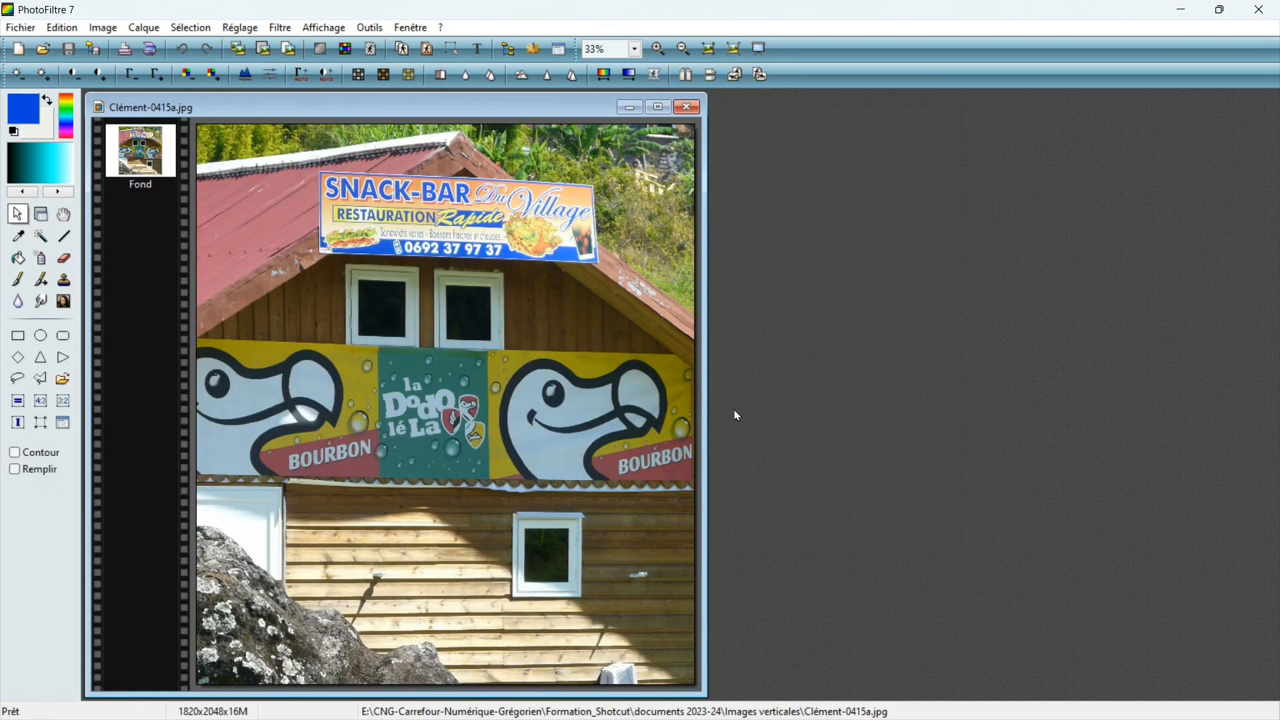
Add a white exterior frame with a width of 40 around the snack-bar photo and start saving it as a separate file
click(104, 29)
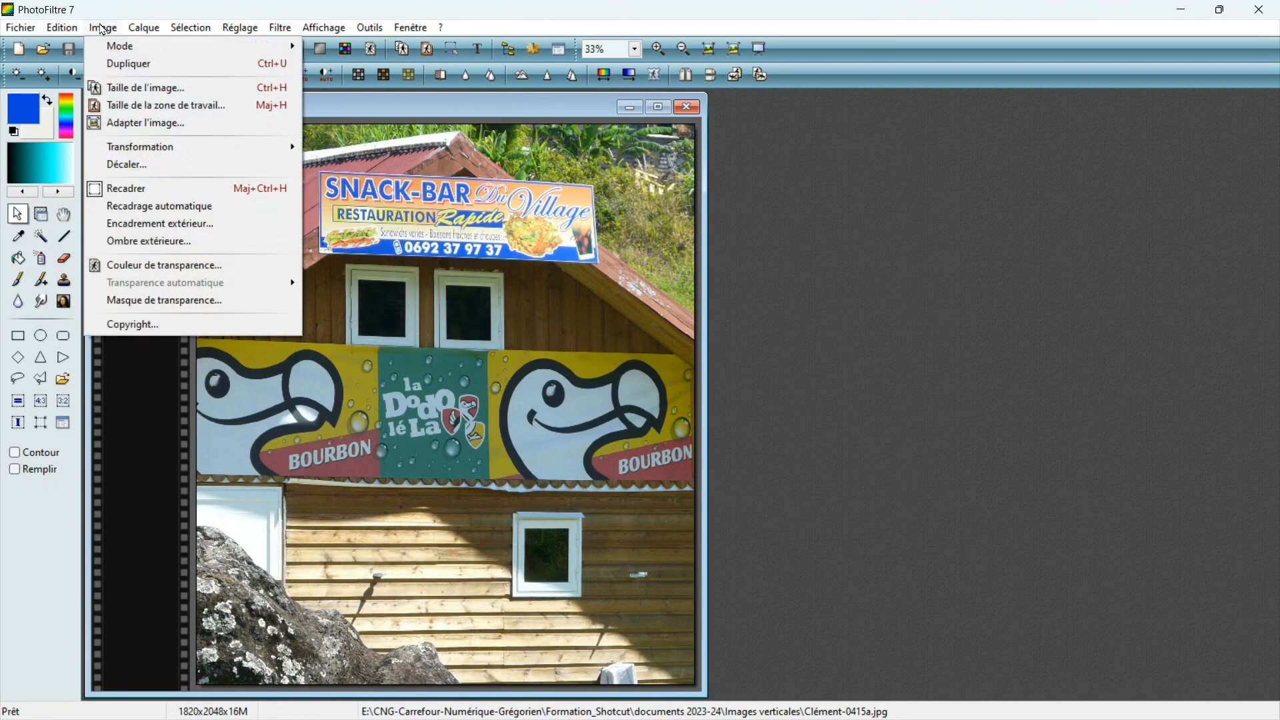
click(141, 226)
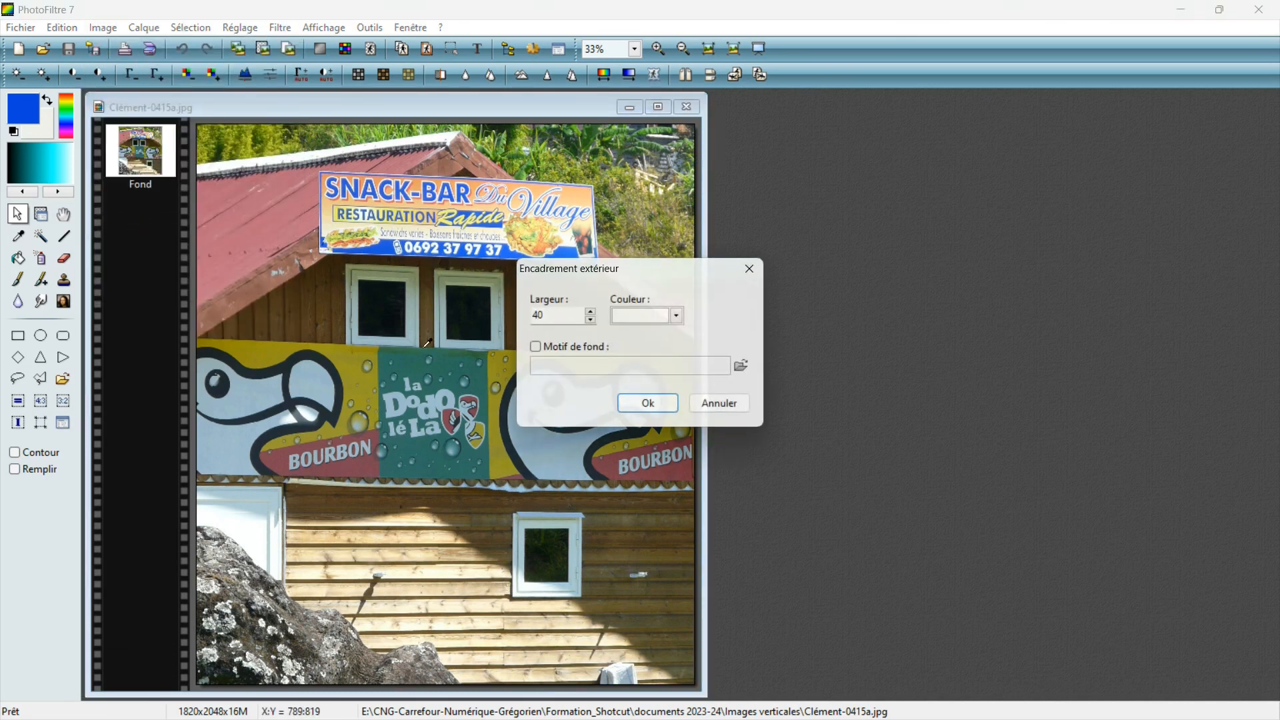
drag(548, 316, 523, 314)
text(4)
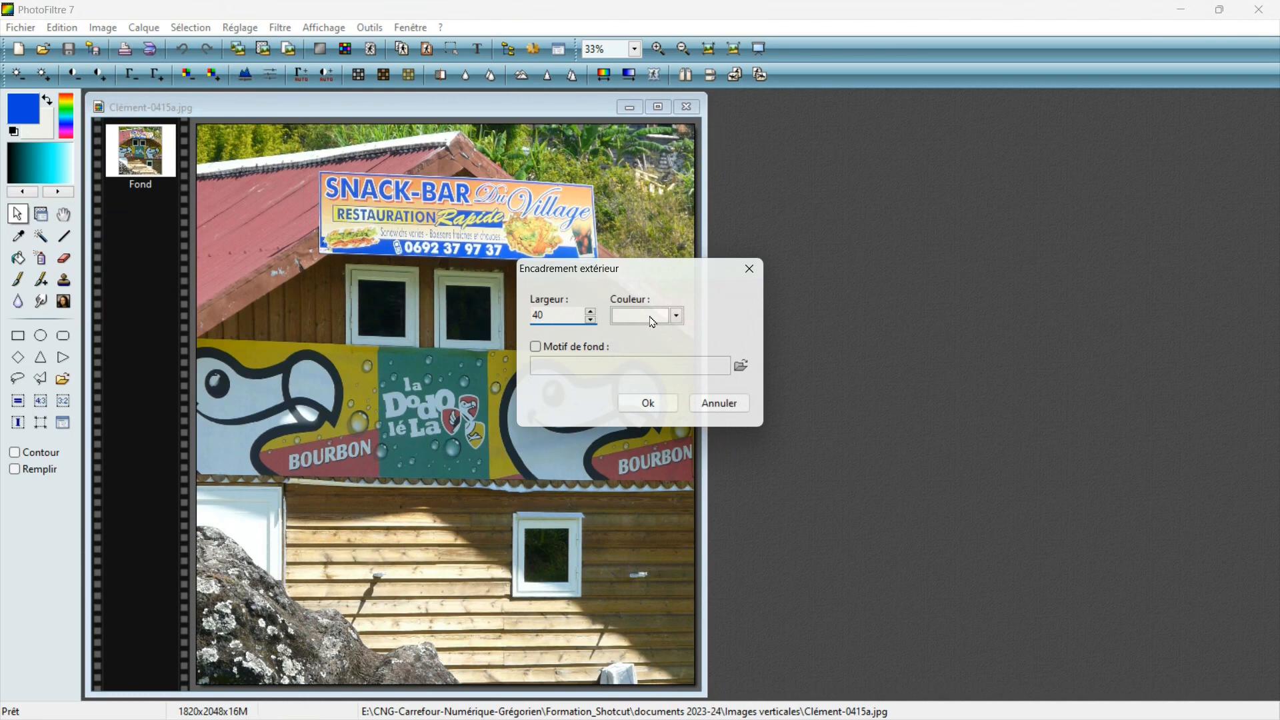
click(657, 403)
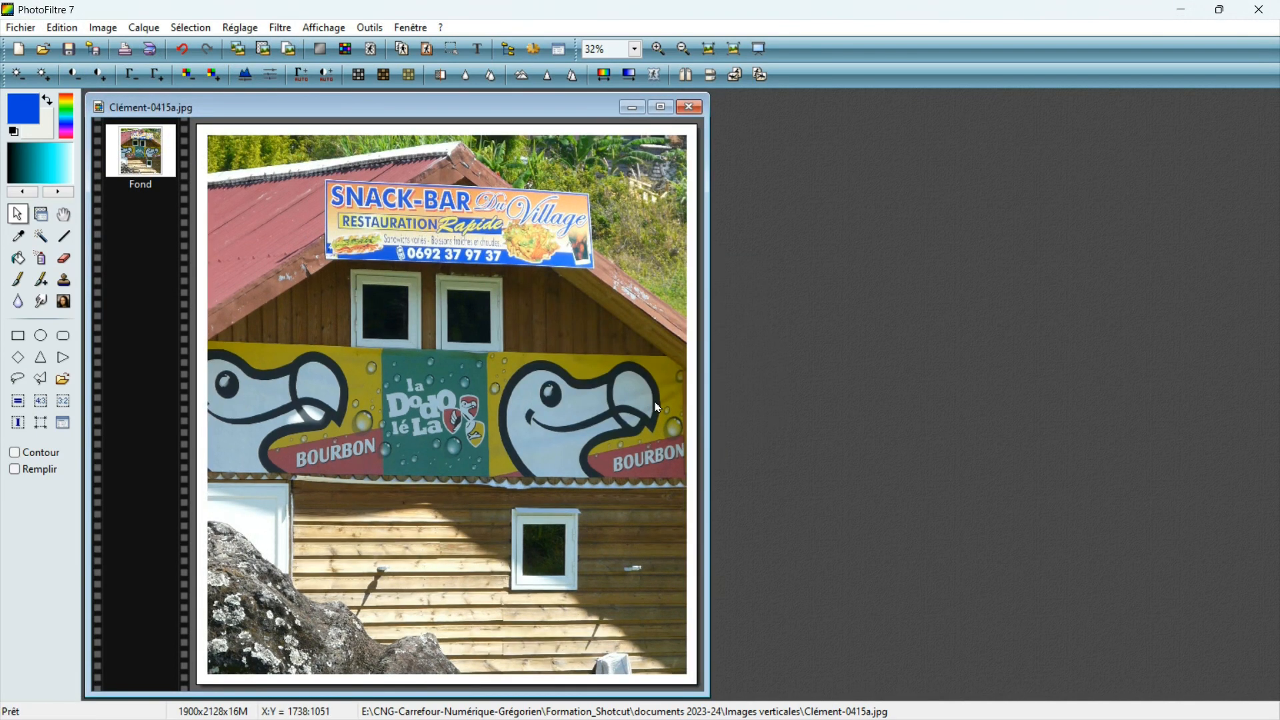
click(32, 30)
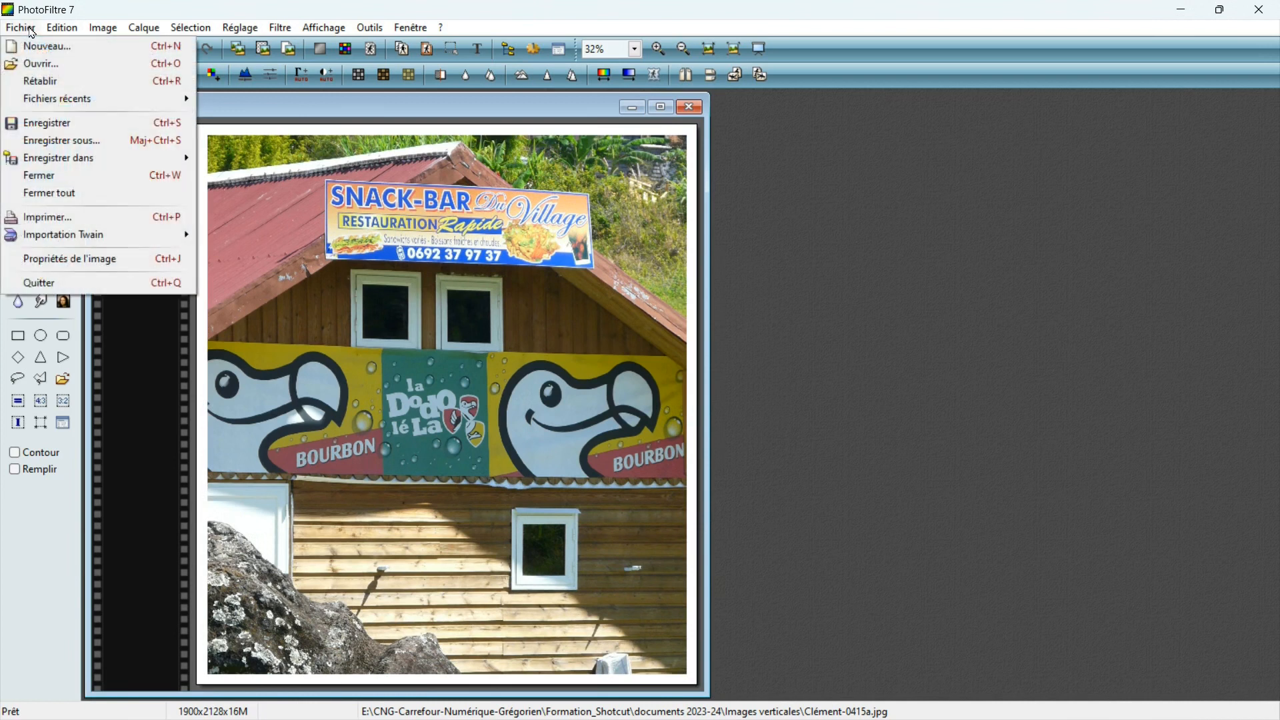
click(65, 142)
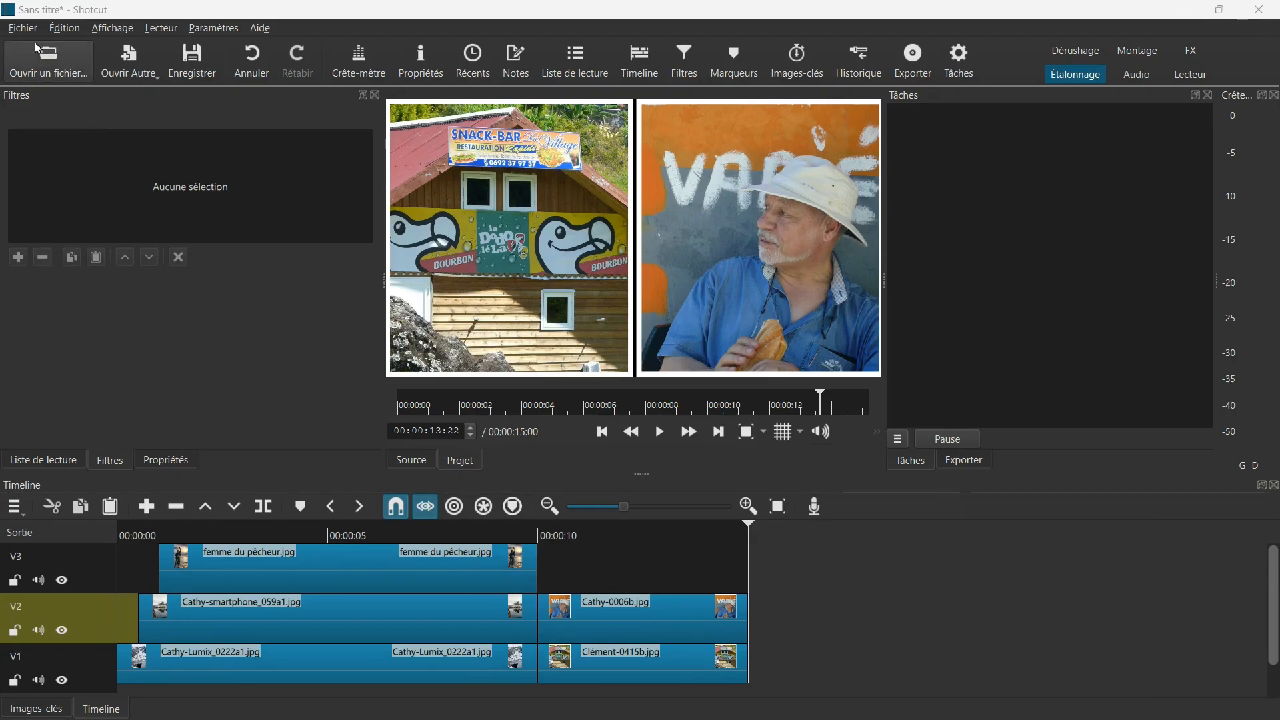
In Shotcut, open Clément-0350.jpg, append it to track V1 and extend the clip to end at about 00:00:26:21
click(51, 60)
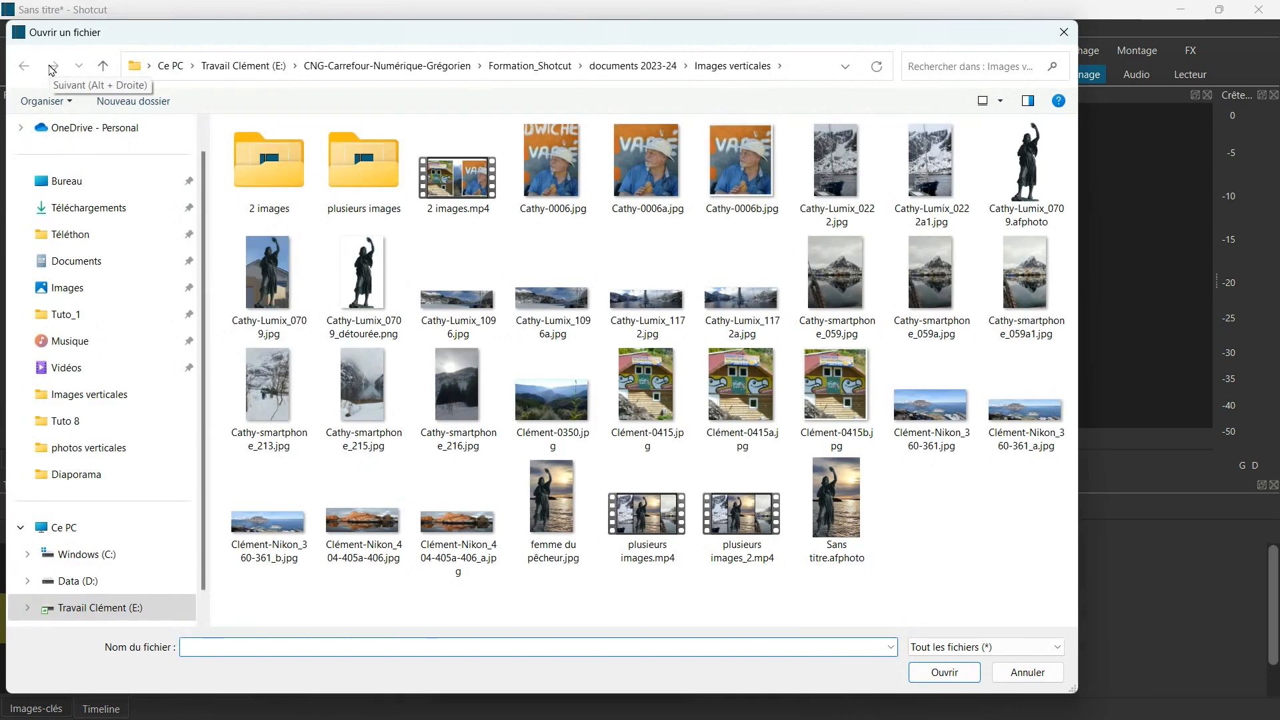
click(595, 450)
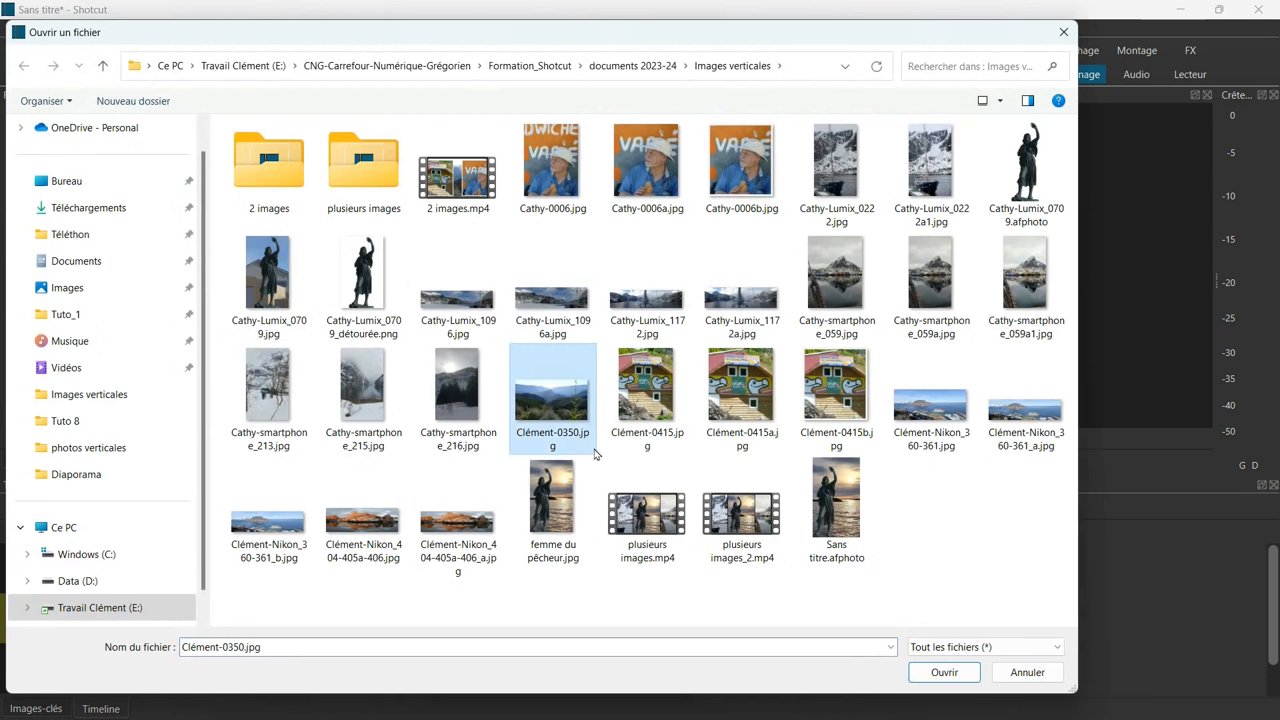
click(949, 674)
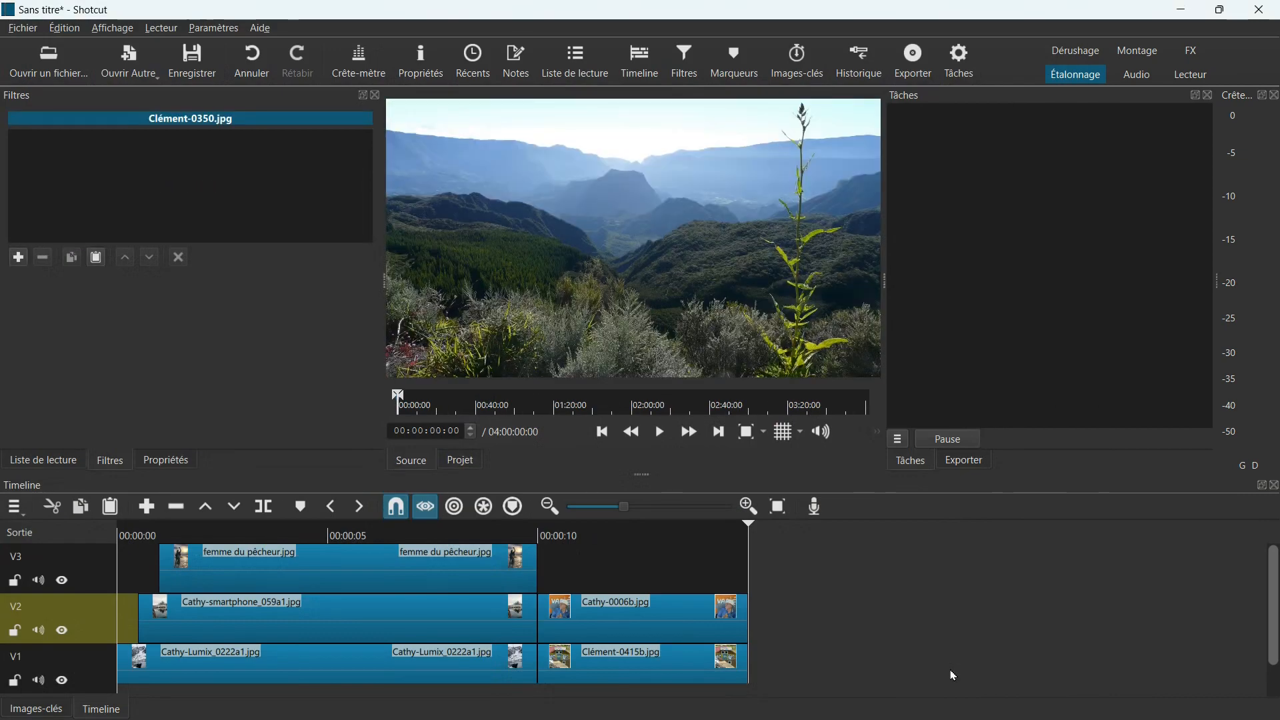
click(93, 687)
click(148, 508)
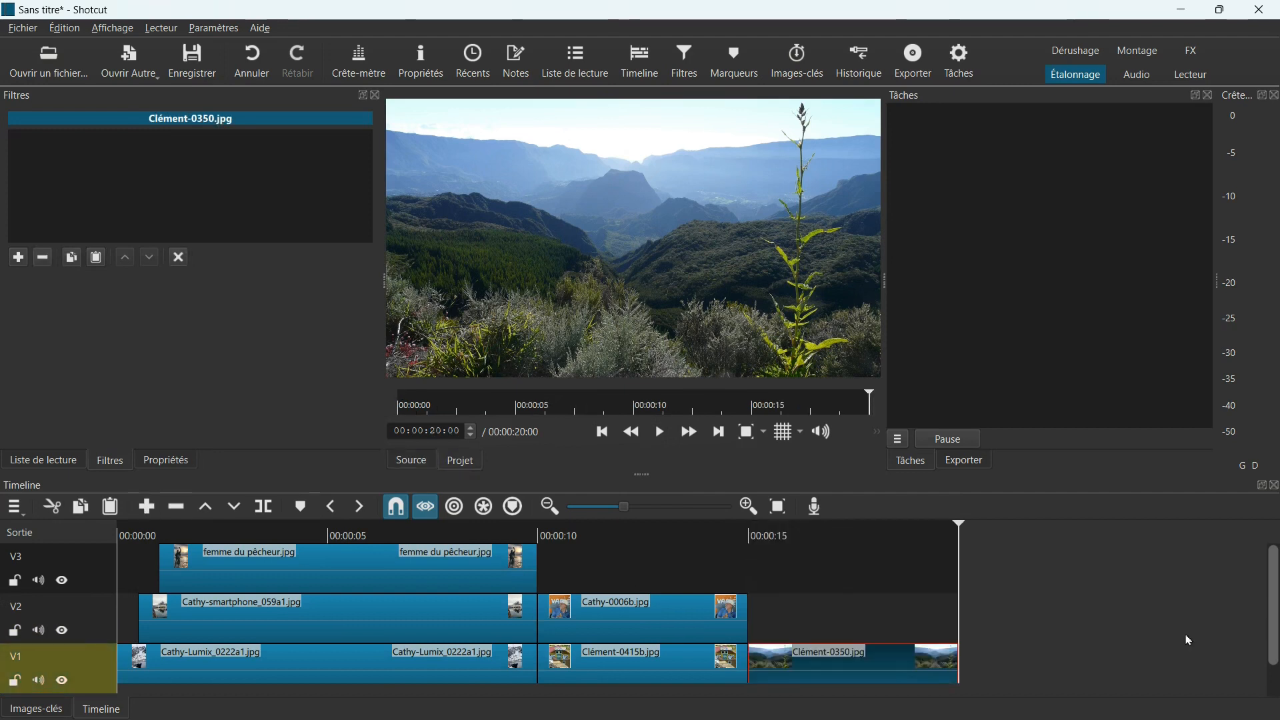
drag(956, 665, 1241, 686)
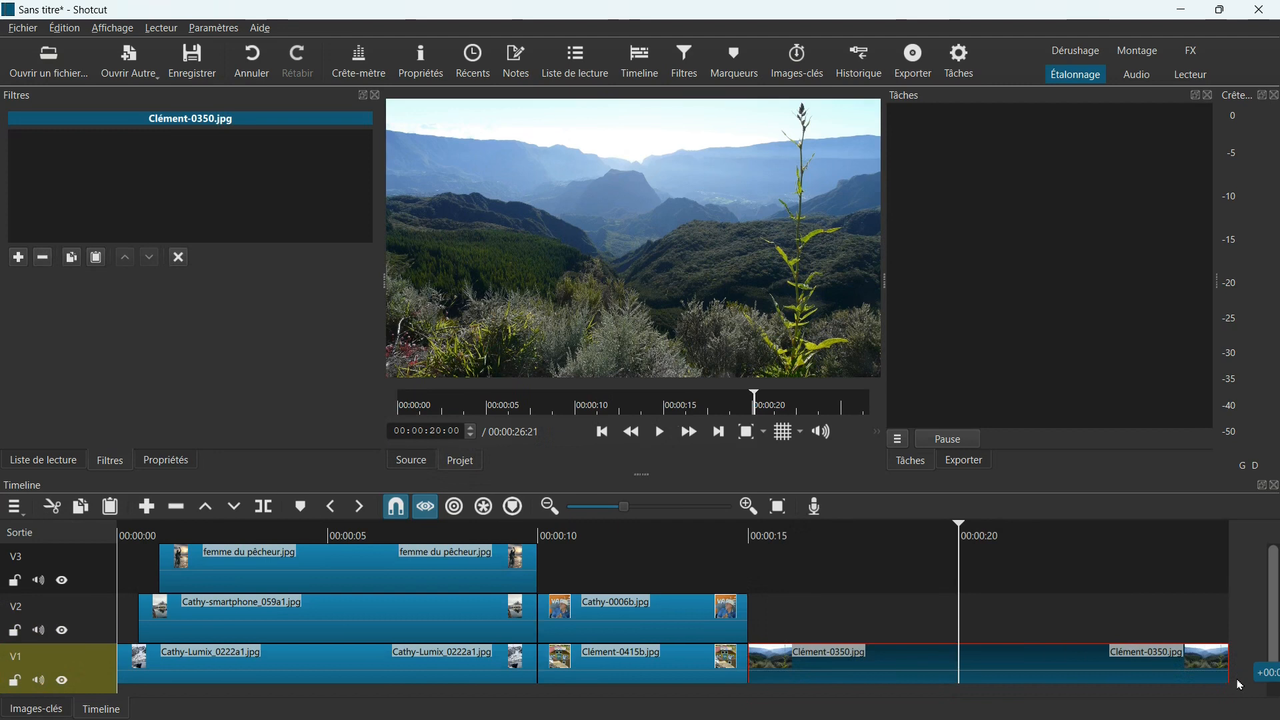
Open the framed photo Clément-0415b.jpg and append it to track V2
click(99, 637)
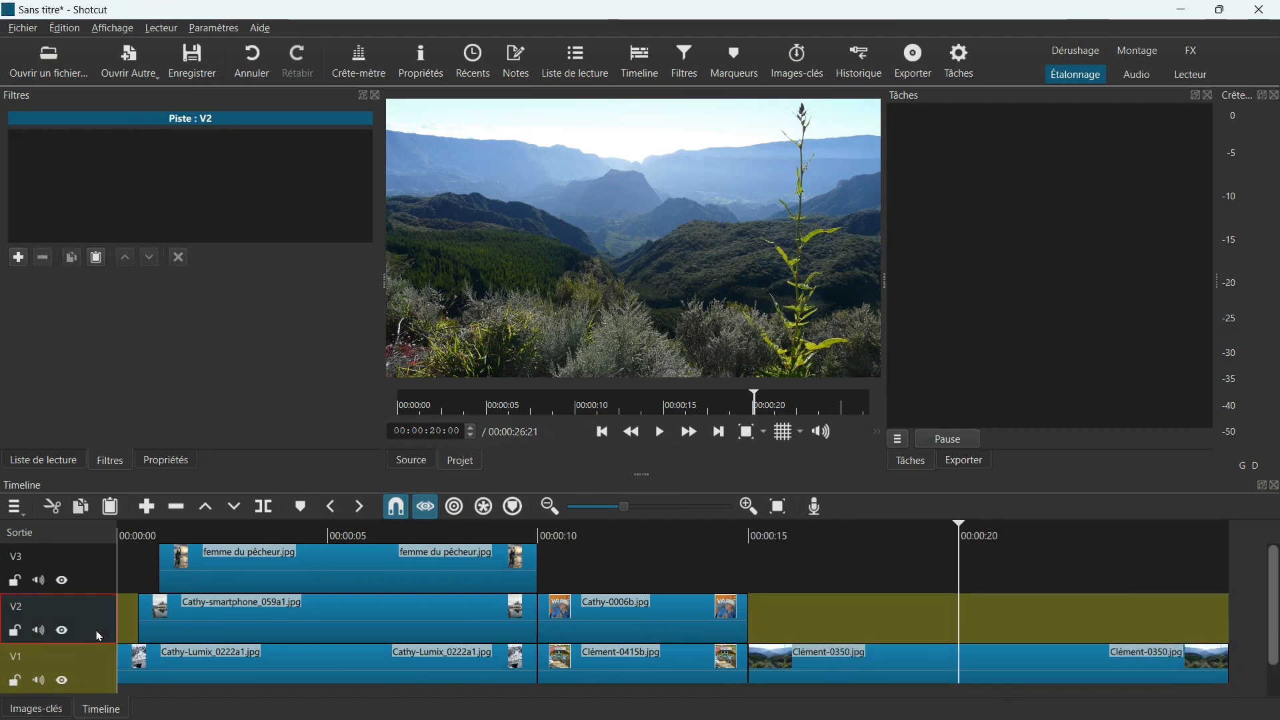
click(48, 60)
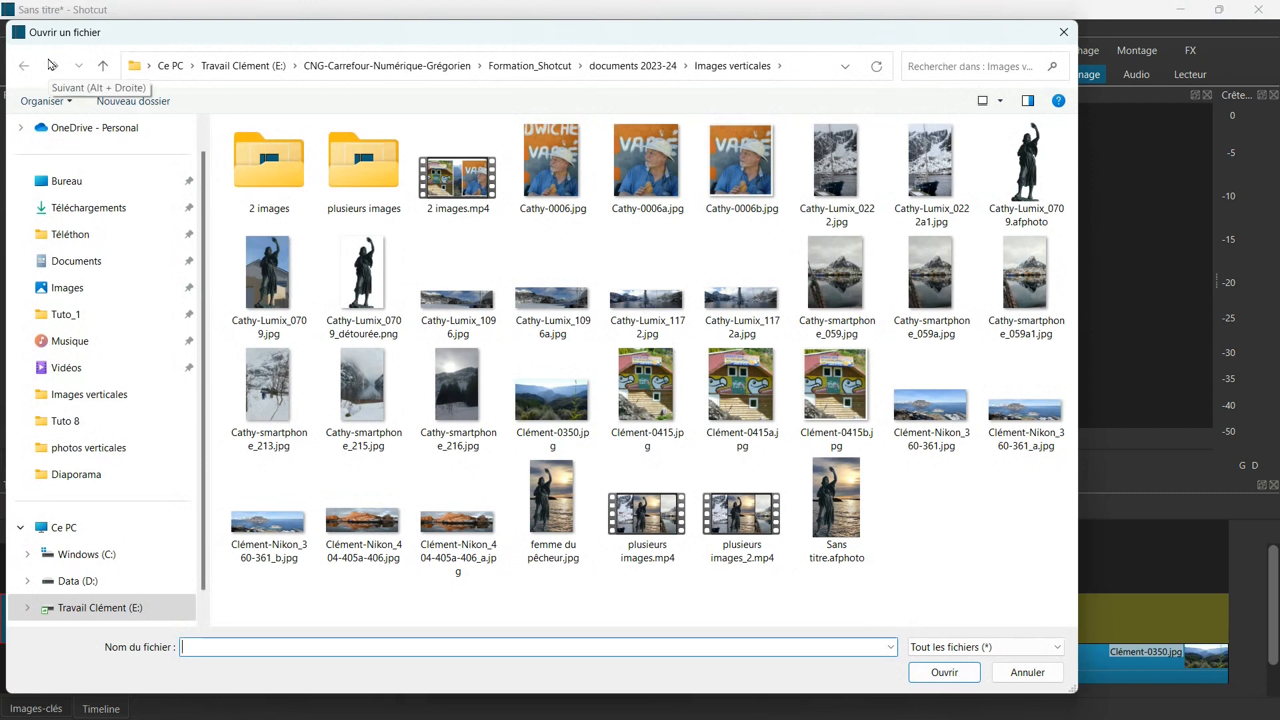
click(833, 400)
click(942, 672)
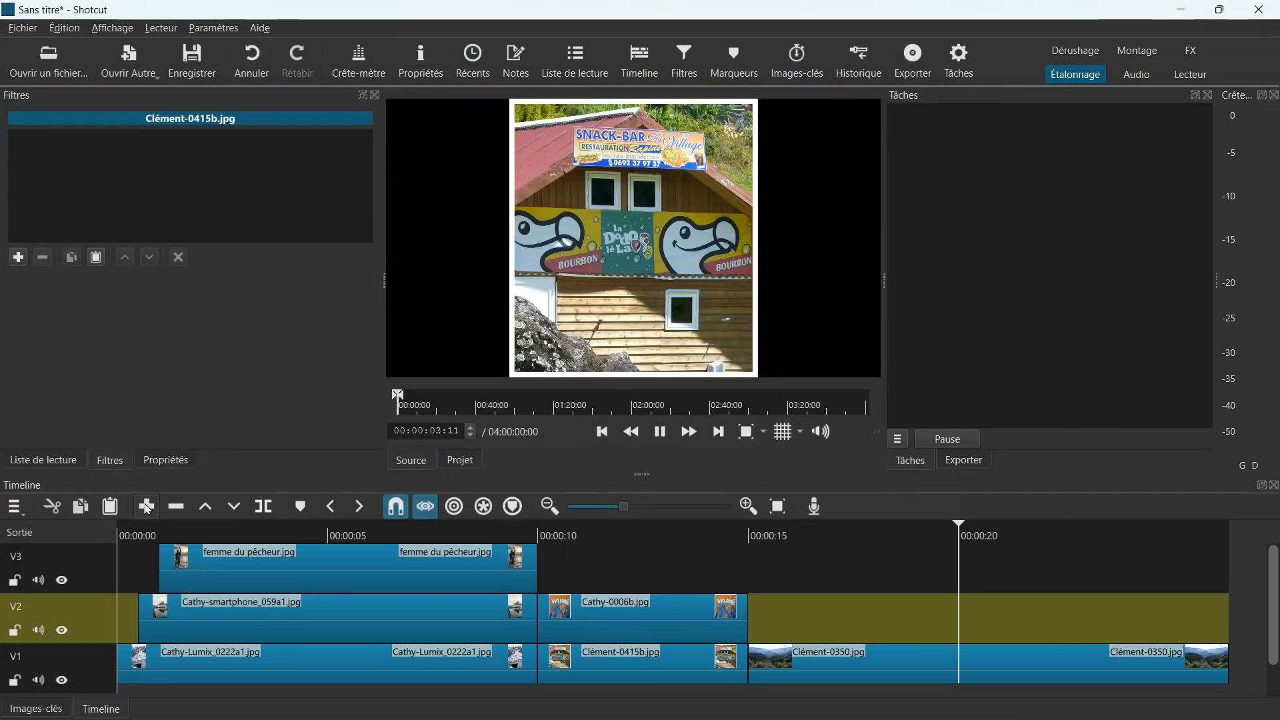
click(148, 508)
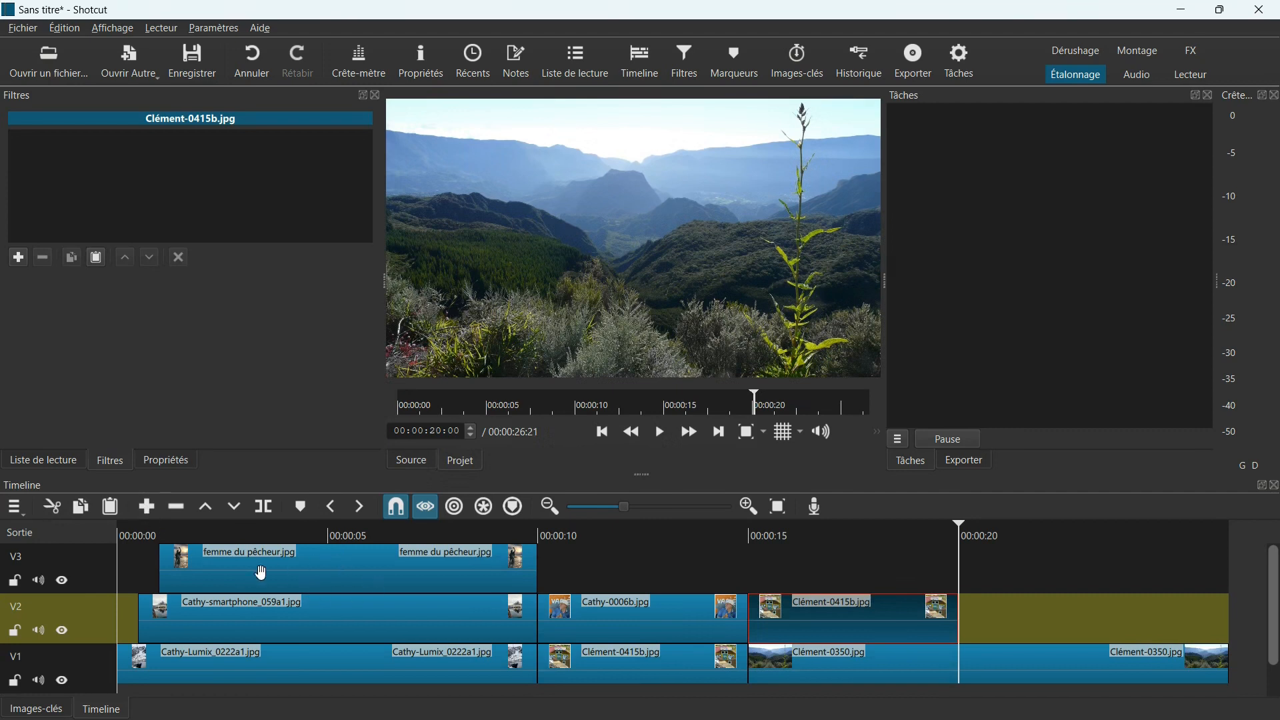
Append Cathy-0006b.jpg to track V3 and move the clip to start at 00:00:15:00, level with the landscape clip
click(105, 587)
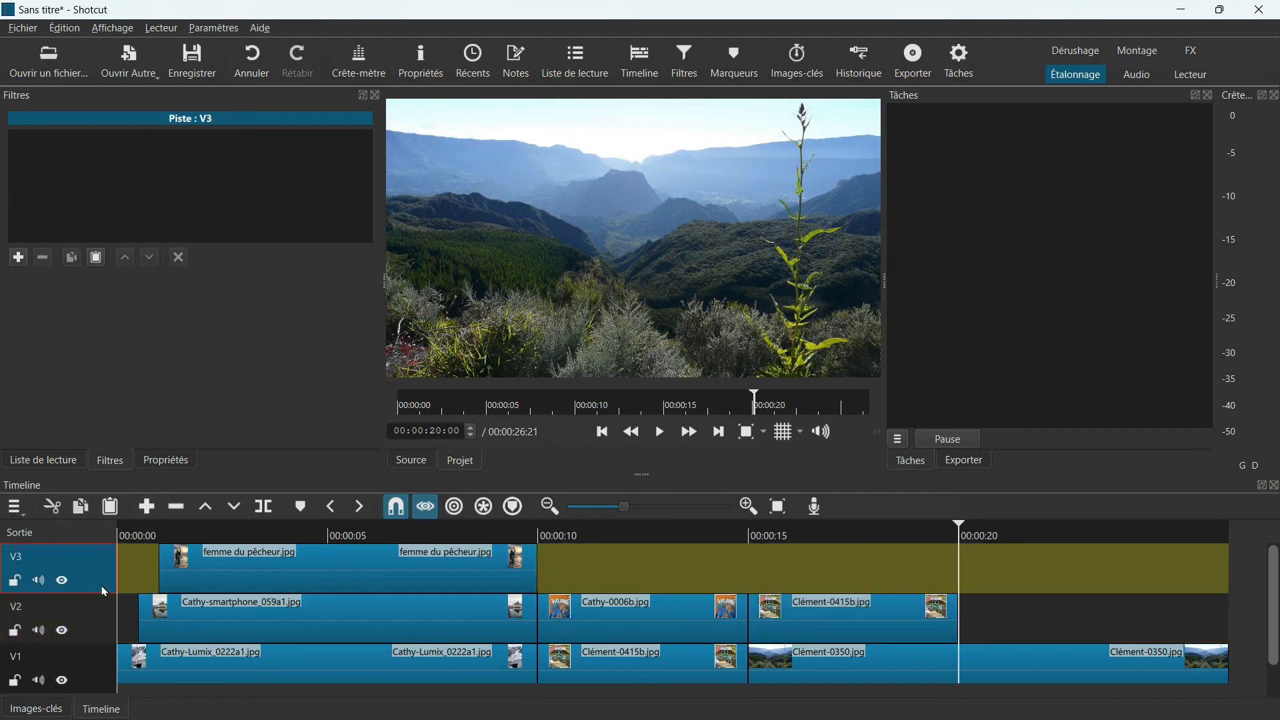
click(49, 67)
click(752, 184)
click(939, 671)
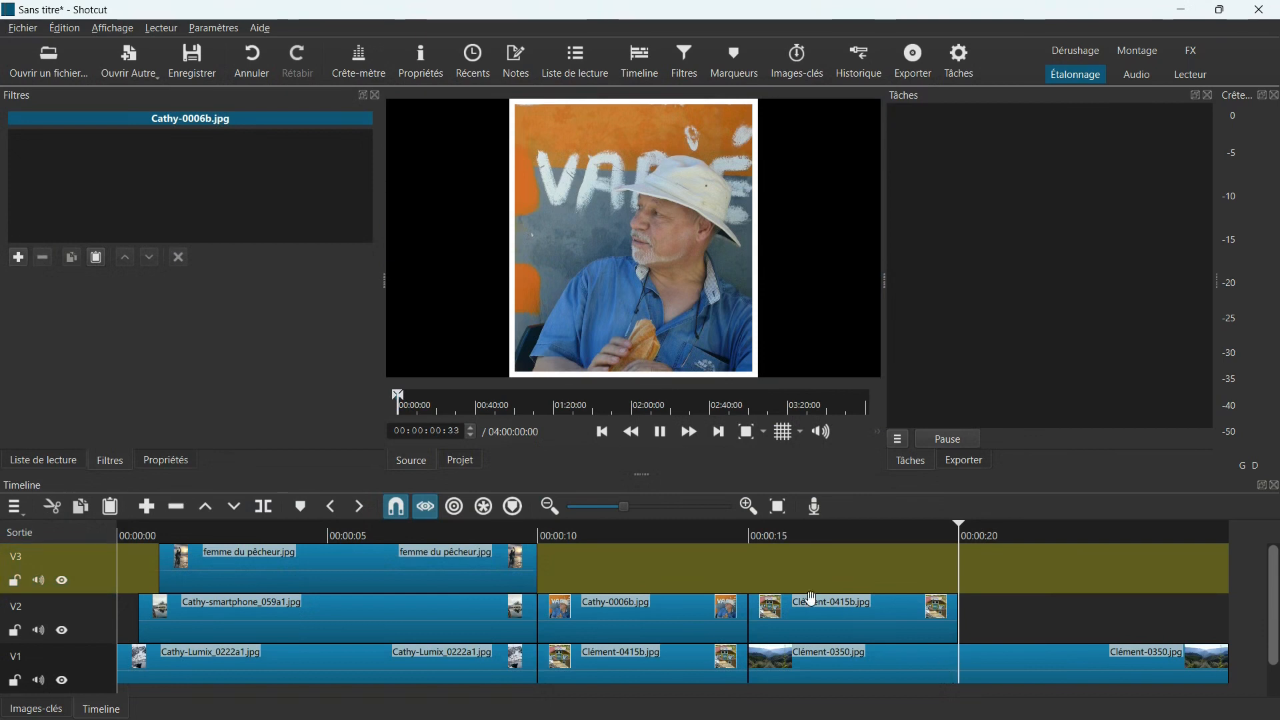
click(147, 507)
drag(651, 580, 871, 581)
Extend the V3 and V2 photo clips to the landscape clip's end, then shift V2 about half a second and V3 about one second later
drag(957, 573, 1241, 564)
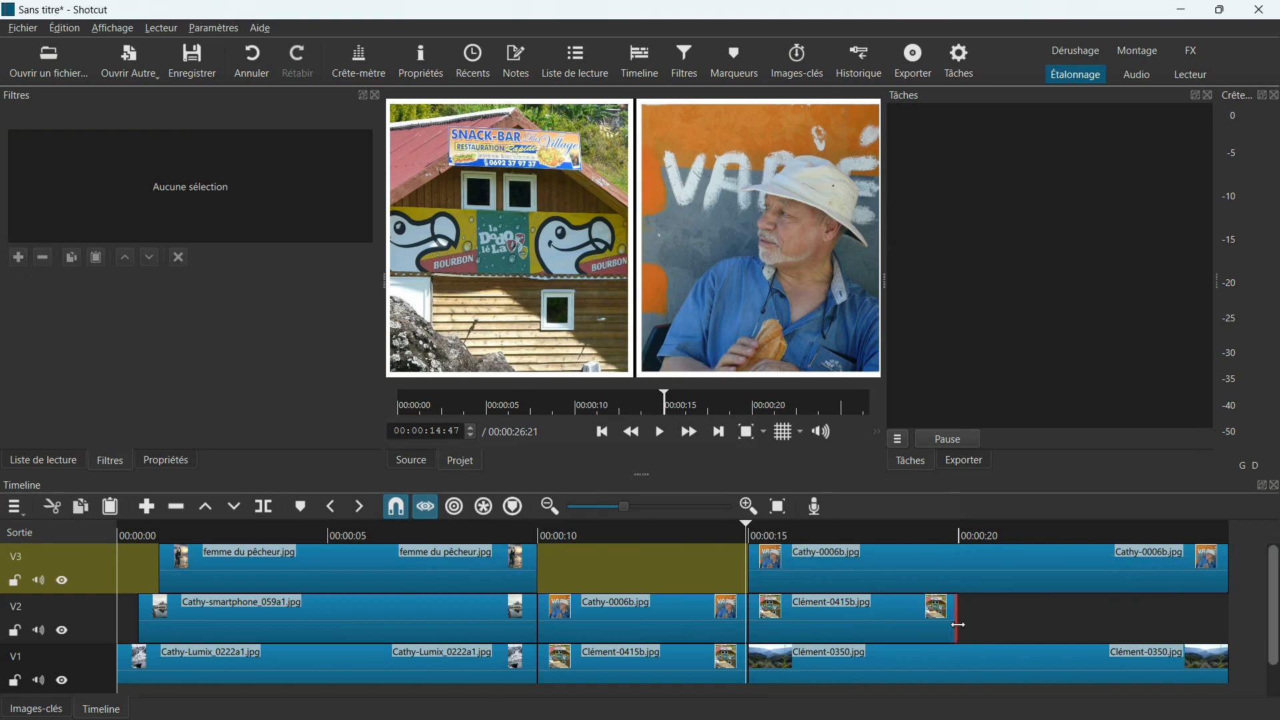
drag(964, 633, 1247, 621)
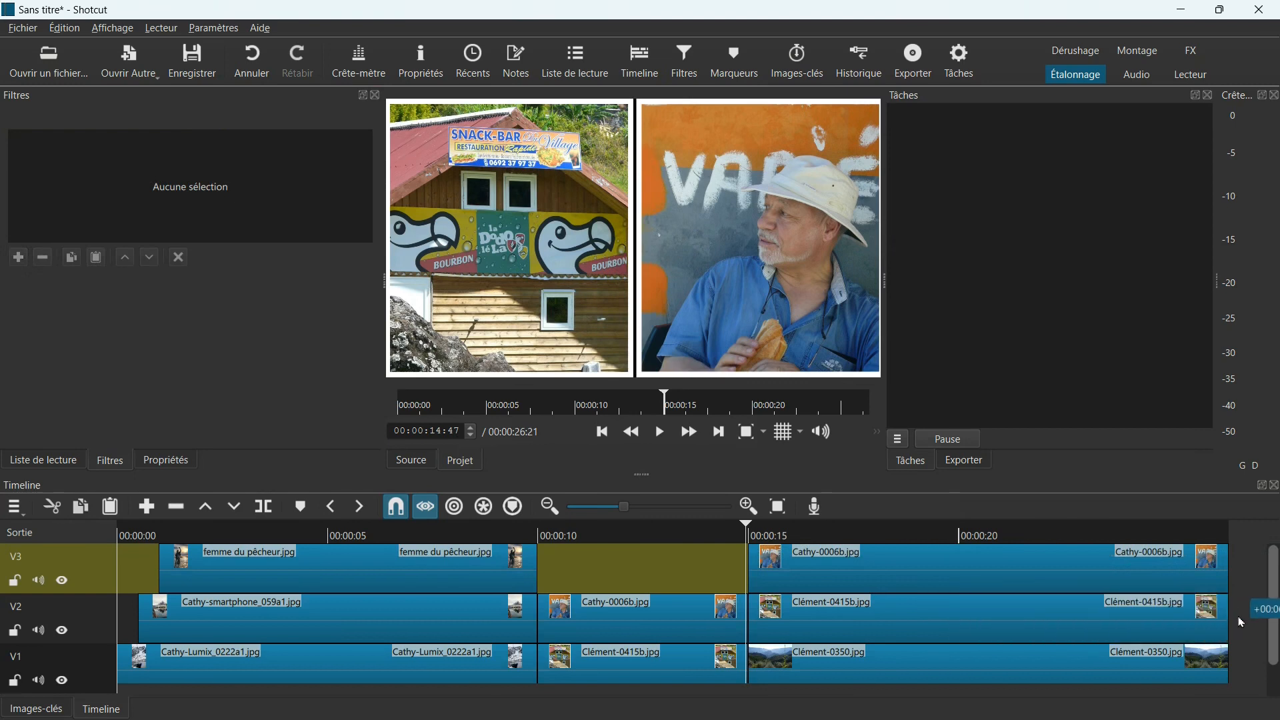
click(865, 629)
drag(866, 629, 854, 626)
drag(839, 567, 865, 574)
Apply the Taille, Position & Rotation filter to the last V2 clip and set a keyframe with horizontal position 0 at 00:00:16:00
click(849, 608)
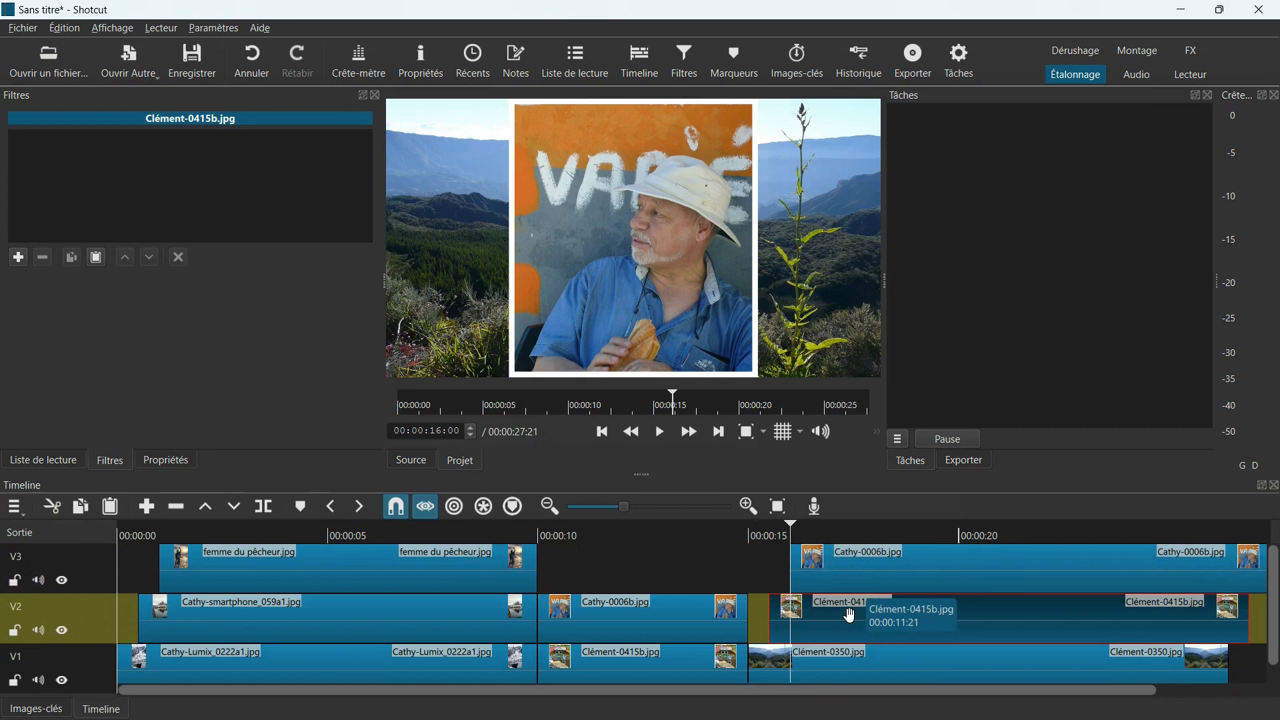
click(18, 258)
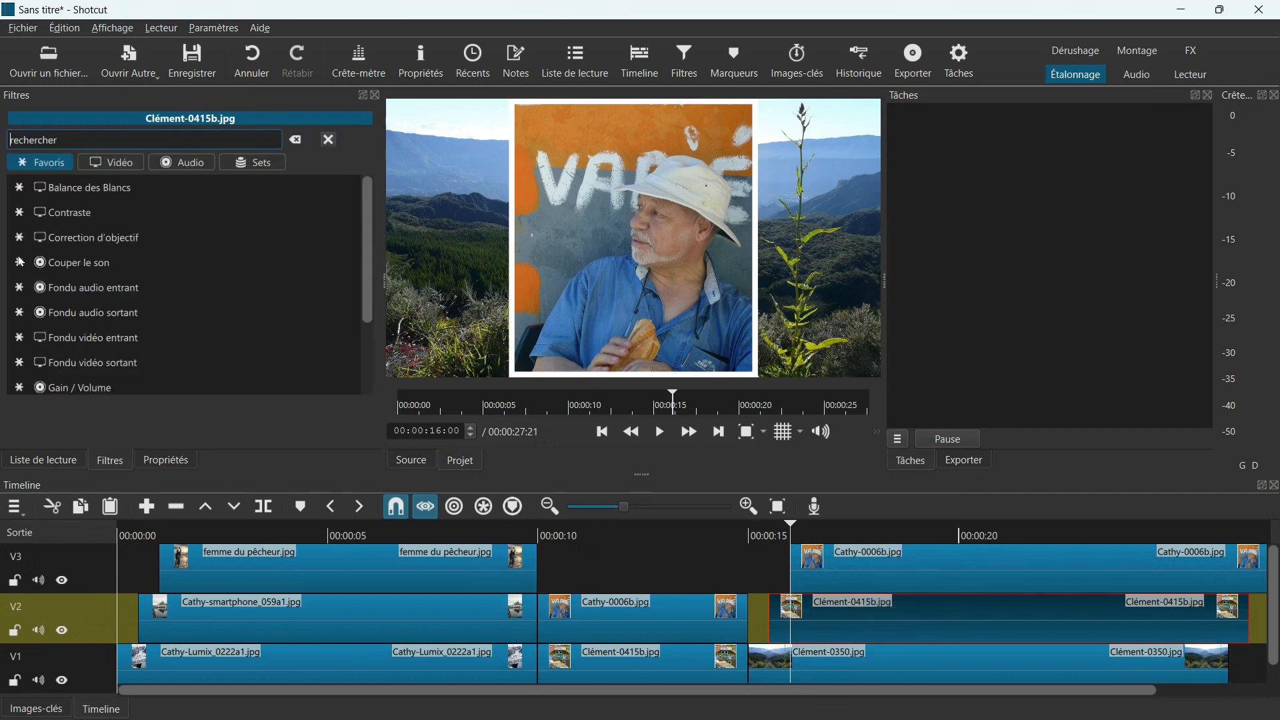
scroll(87, 285, down, 2)
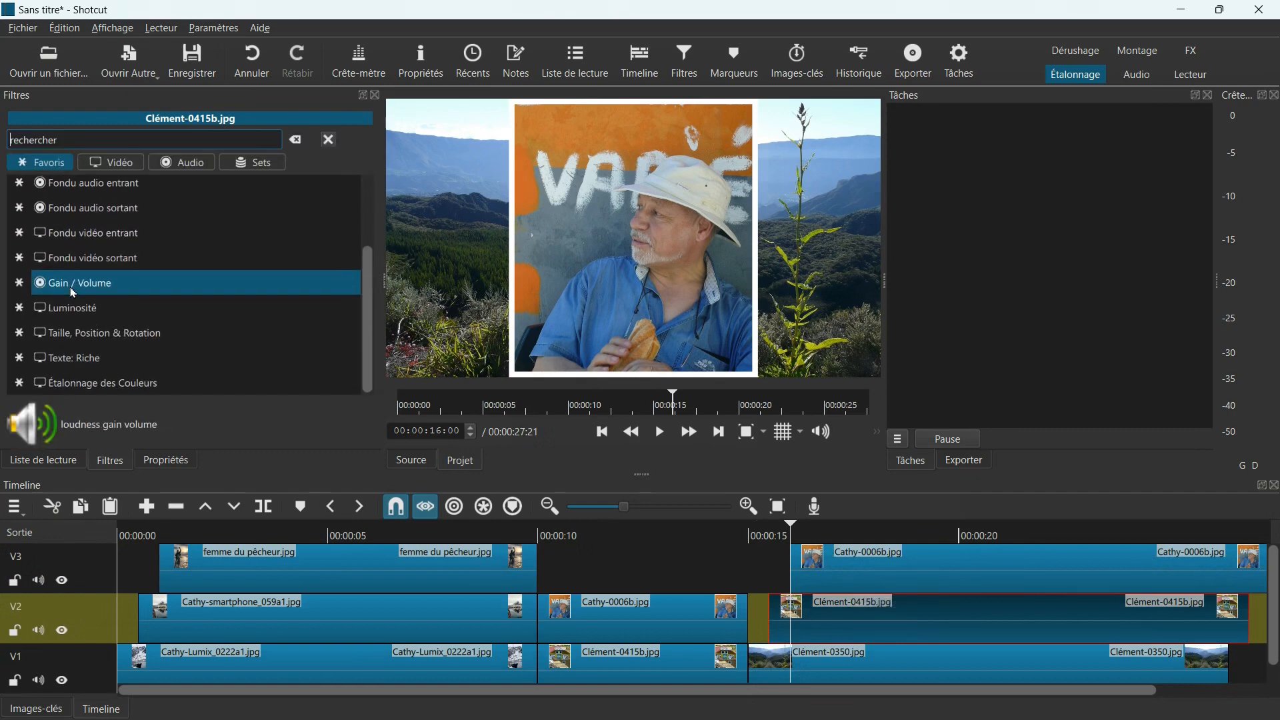
click(93, 333)
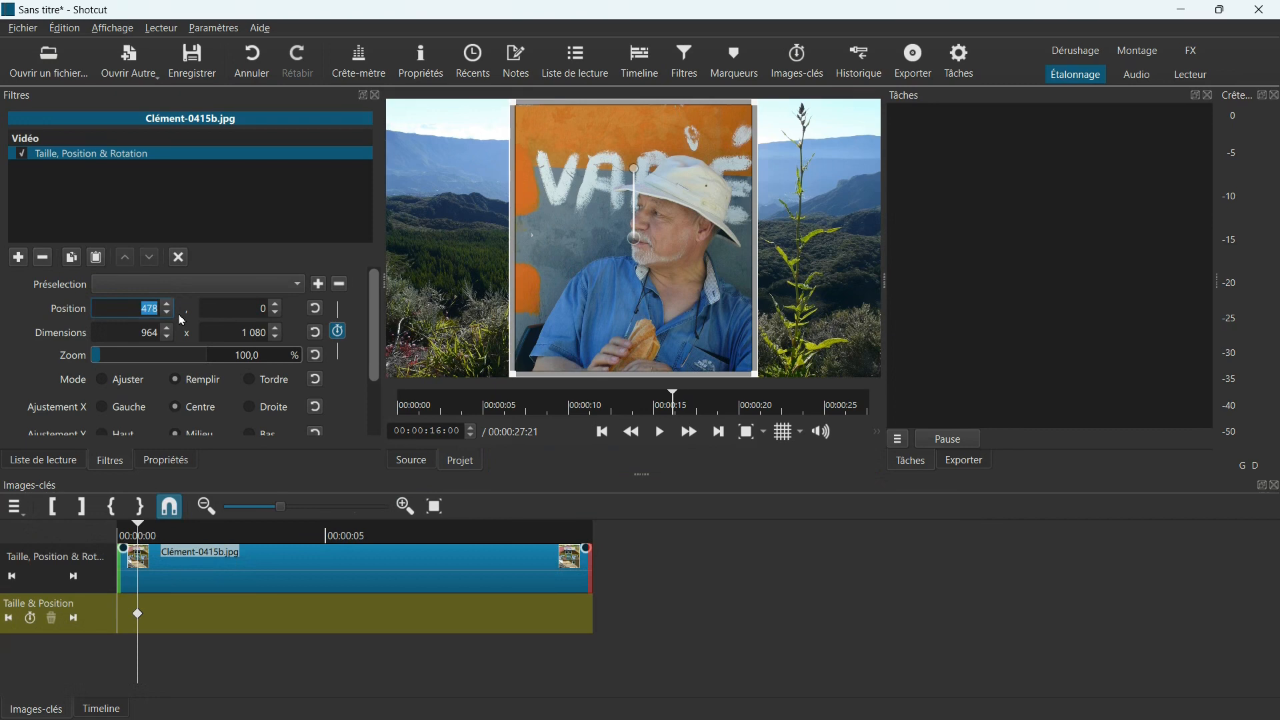
text(0)
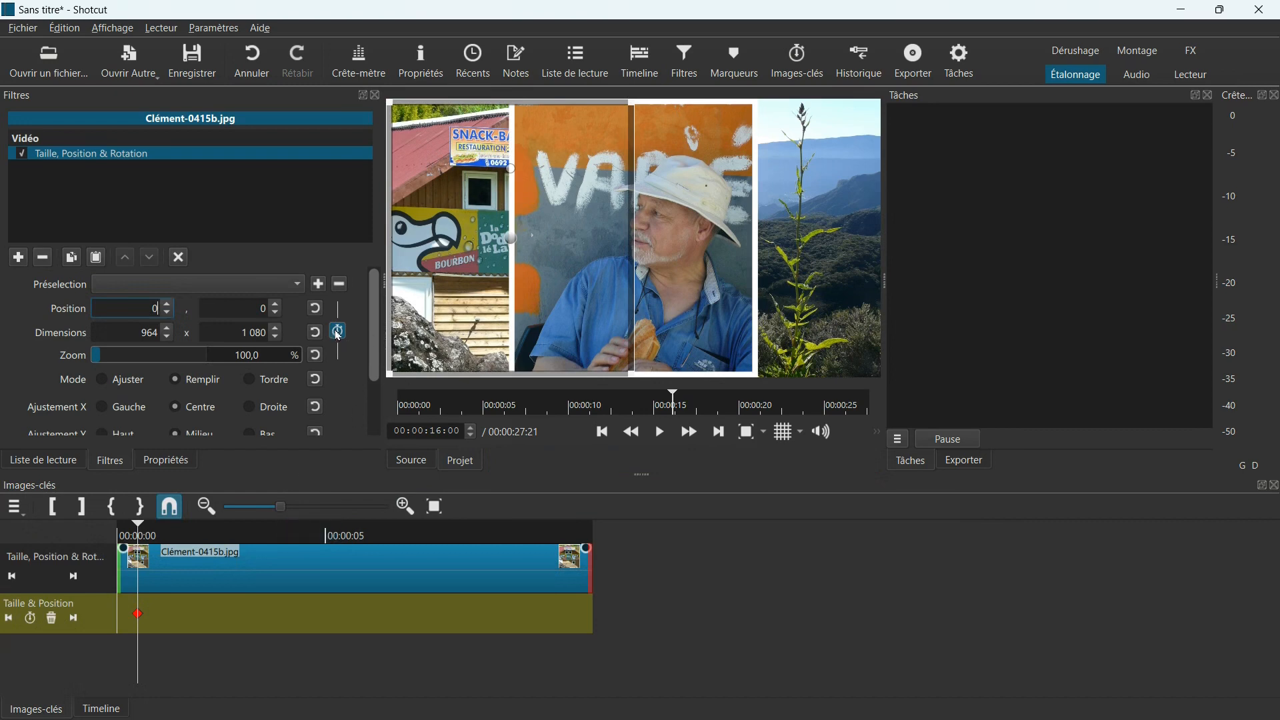
Set the zoom of the Clément-0415b.jpg clip to 80% at the 00:00:16:00 keyframe
drag(233, 356, 266, 367)
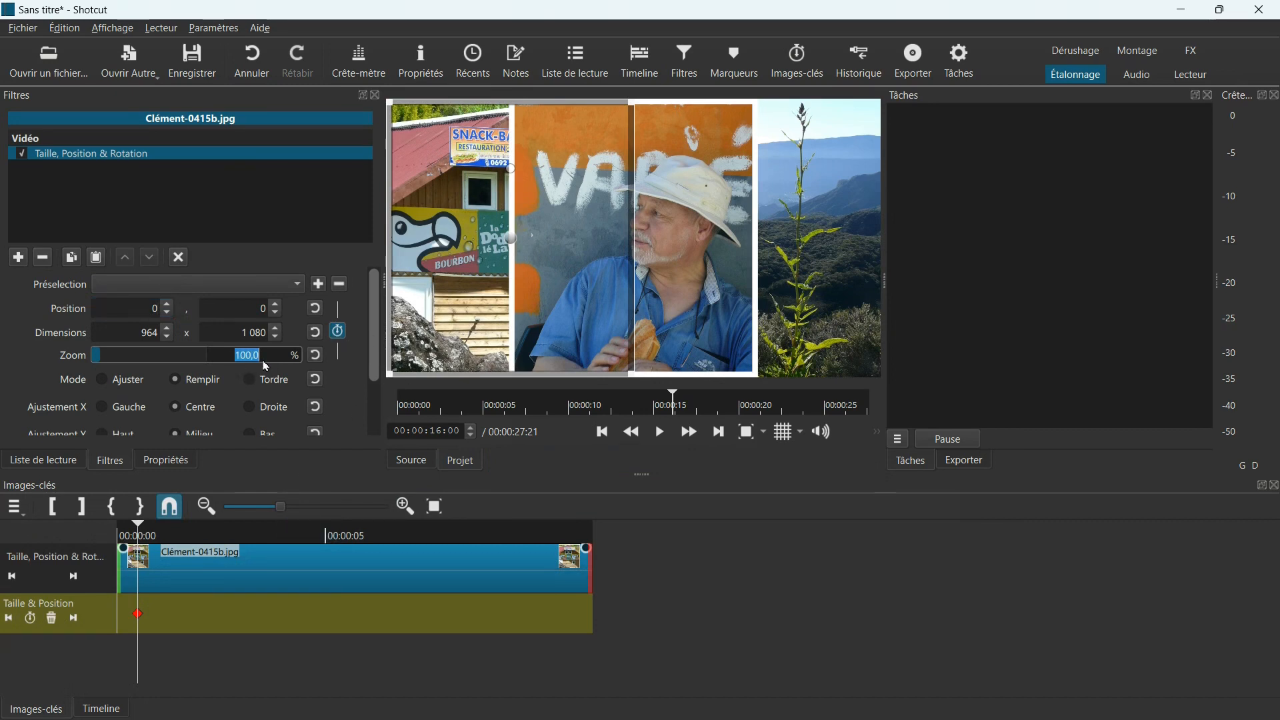
text(80)
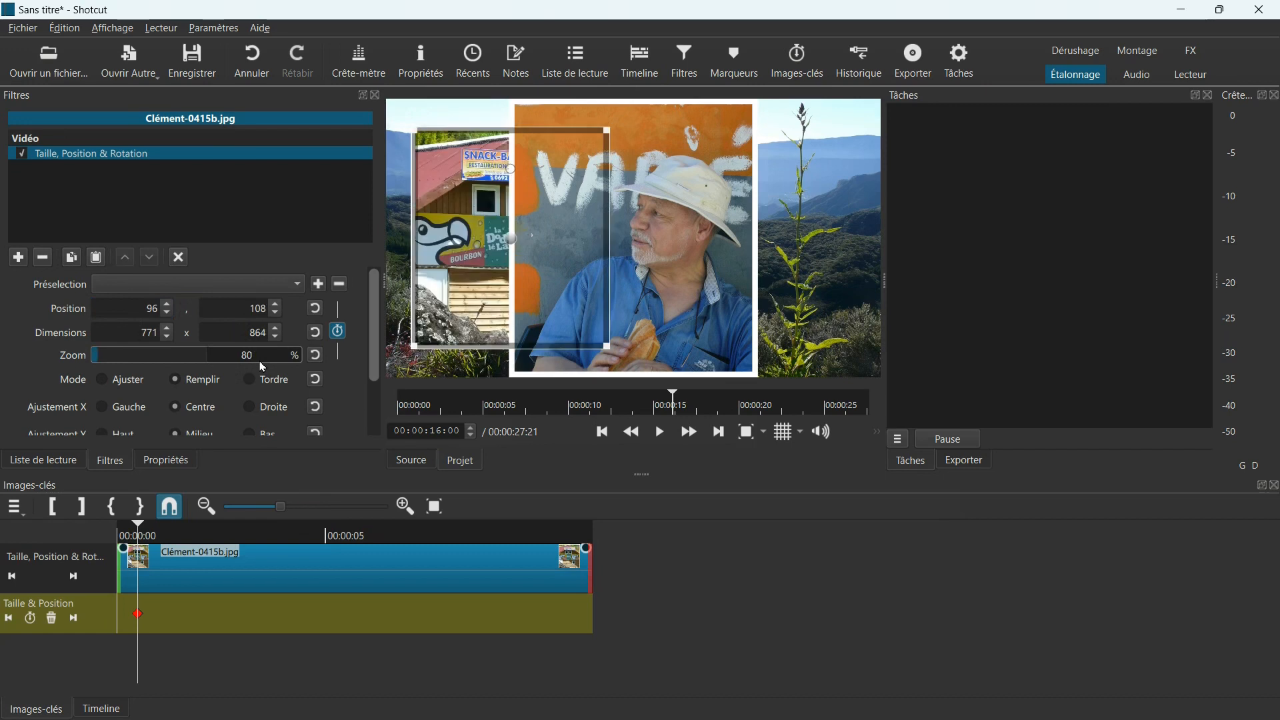
click(341, 332)
click(341, 332)
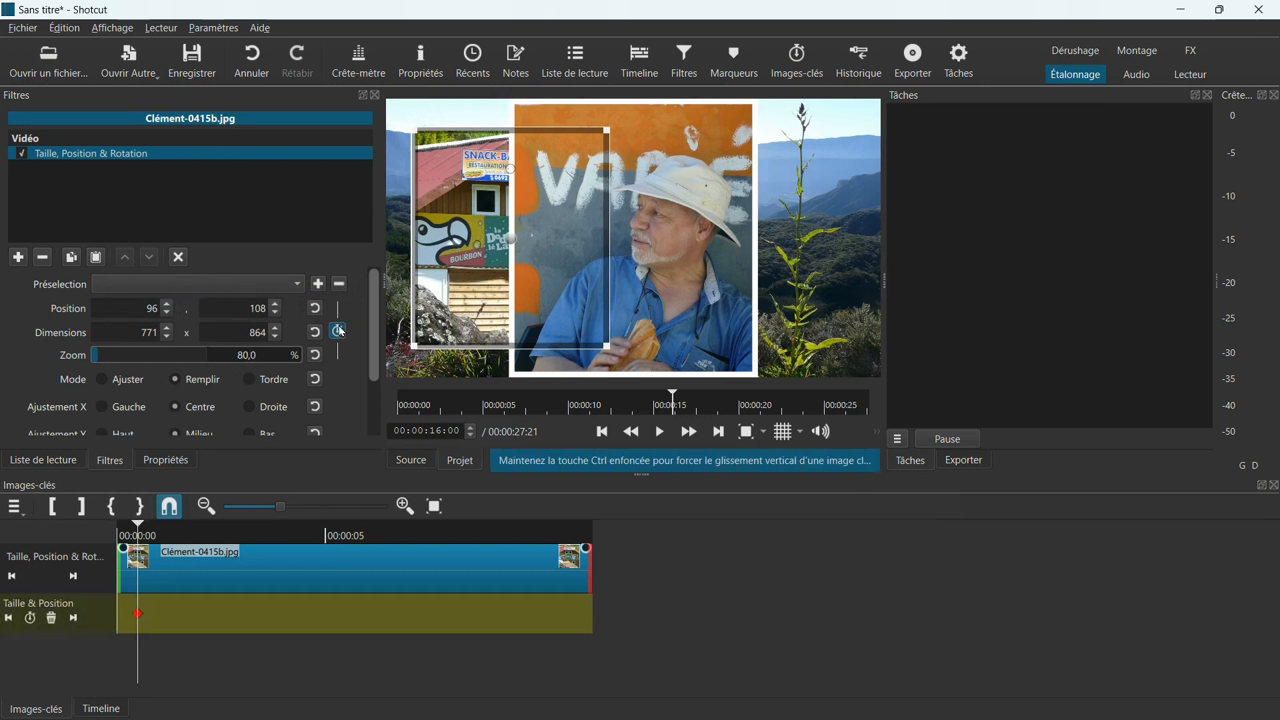
Add a keyframe at the start of the Clément-0415b.jpg clip with horizontal position -960
click(131, 529)
drag(132, 529, 118, 529)
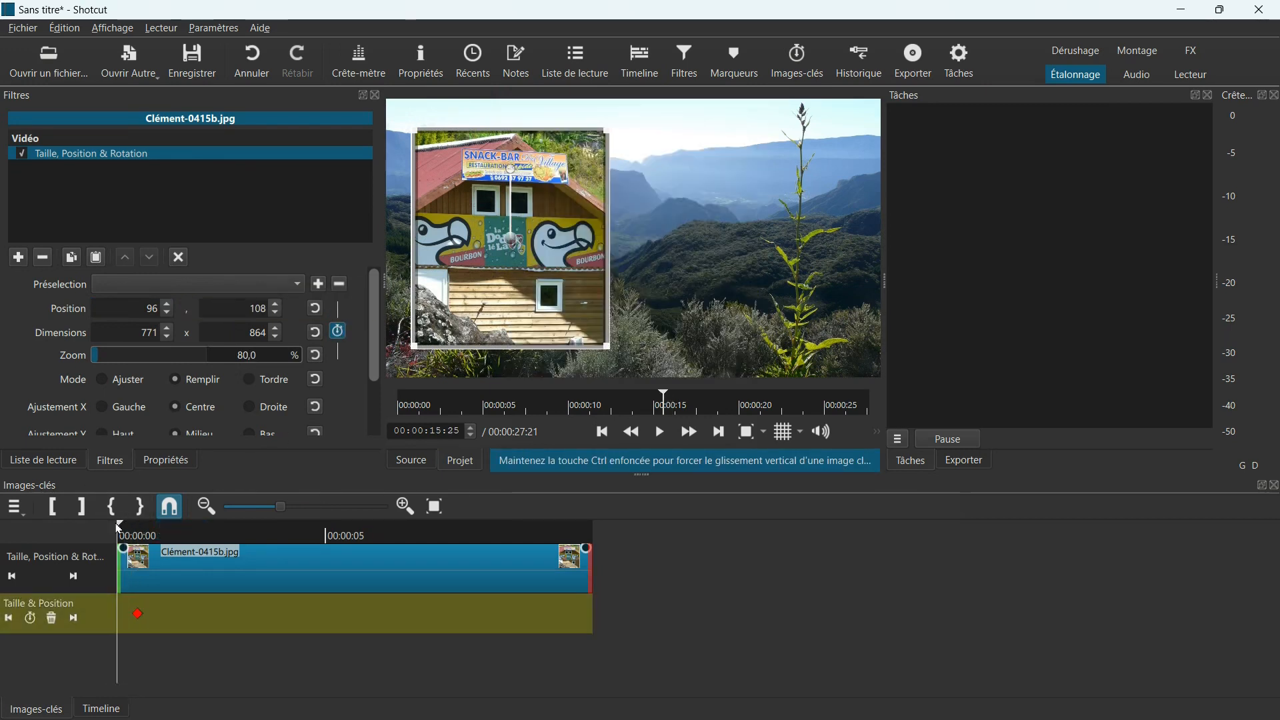
double_click(149, 316)
text(-960)
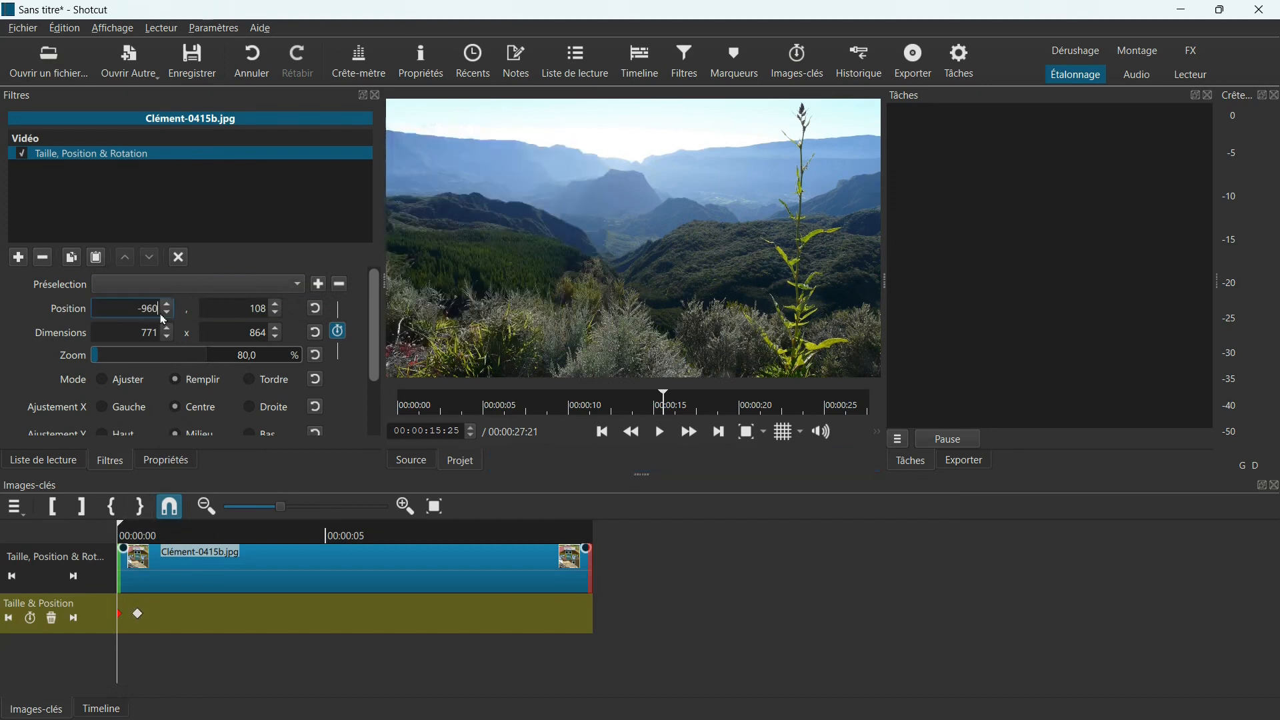
double_click(241, 360)
Apply the Taille, Position & Rotation filter to Cathy-0006b.jpg on V3, with horizontal position 960 and then zoom 80%
click(101, 709)
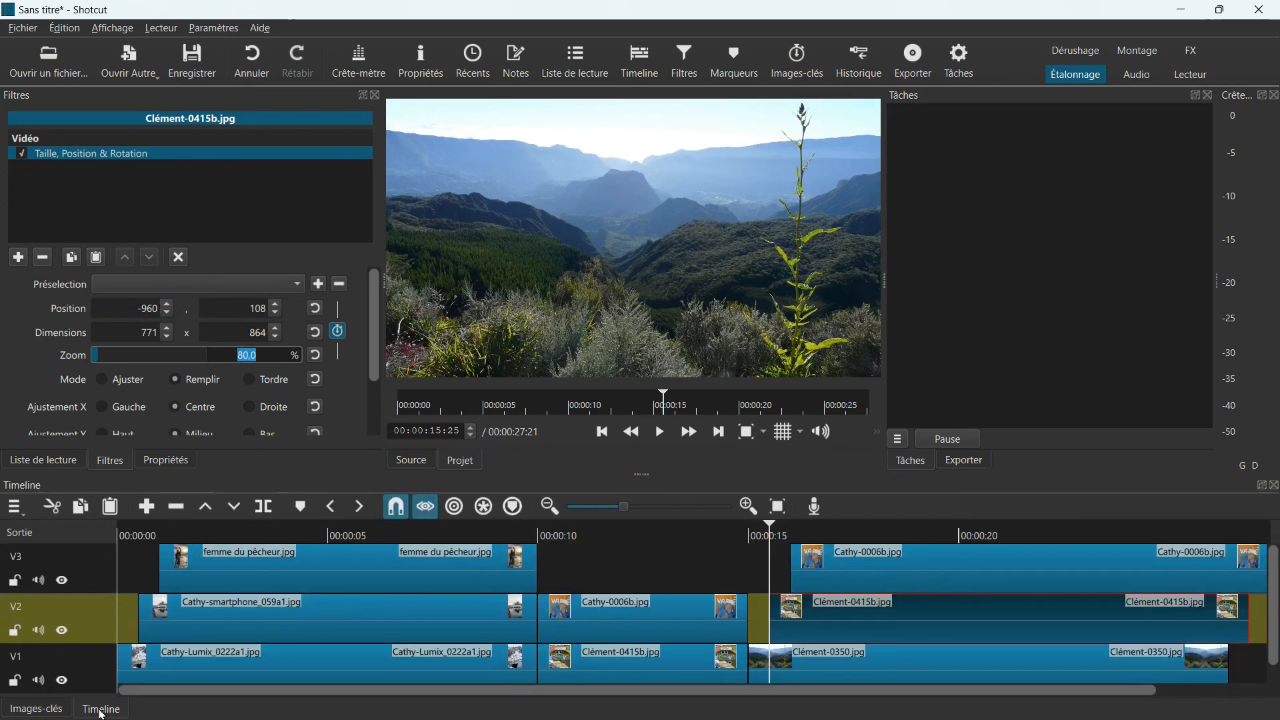
click(839, 574)
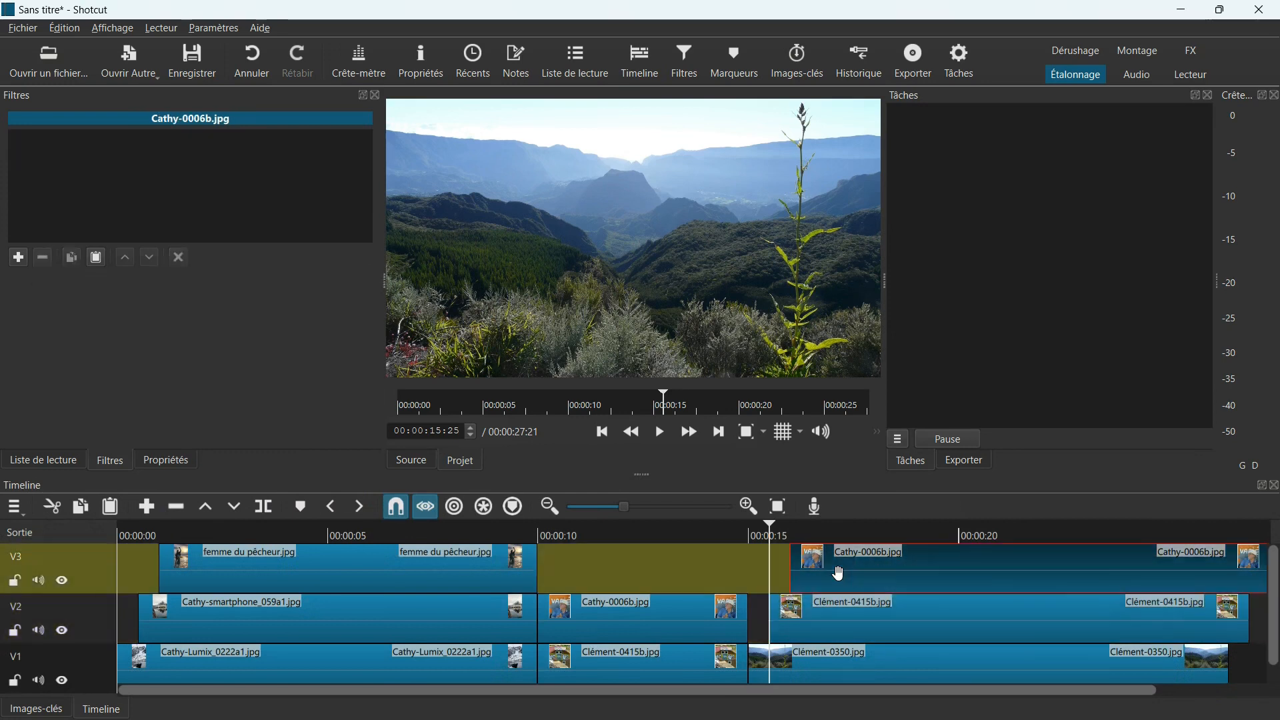
click(18, 258)
scroll(66, 286, down, 2)
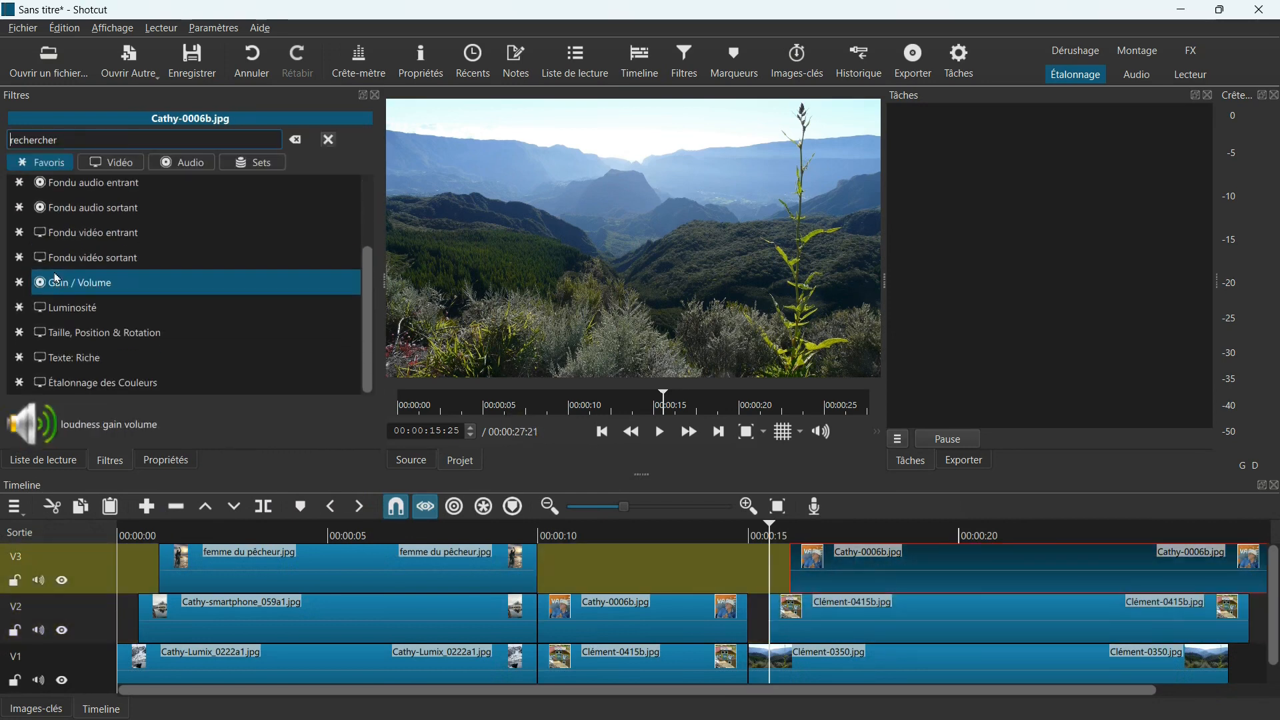
click(81, 335)
double_click(160, 315)
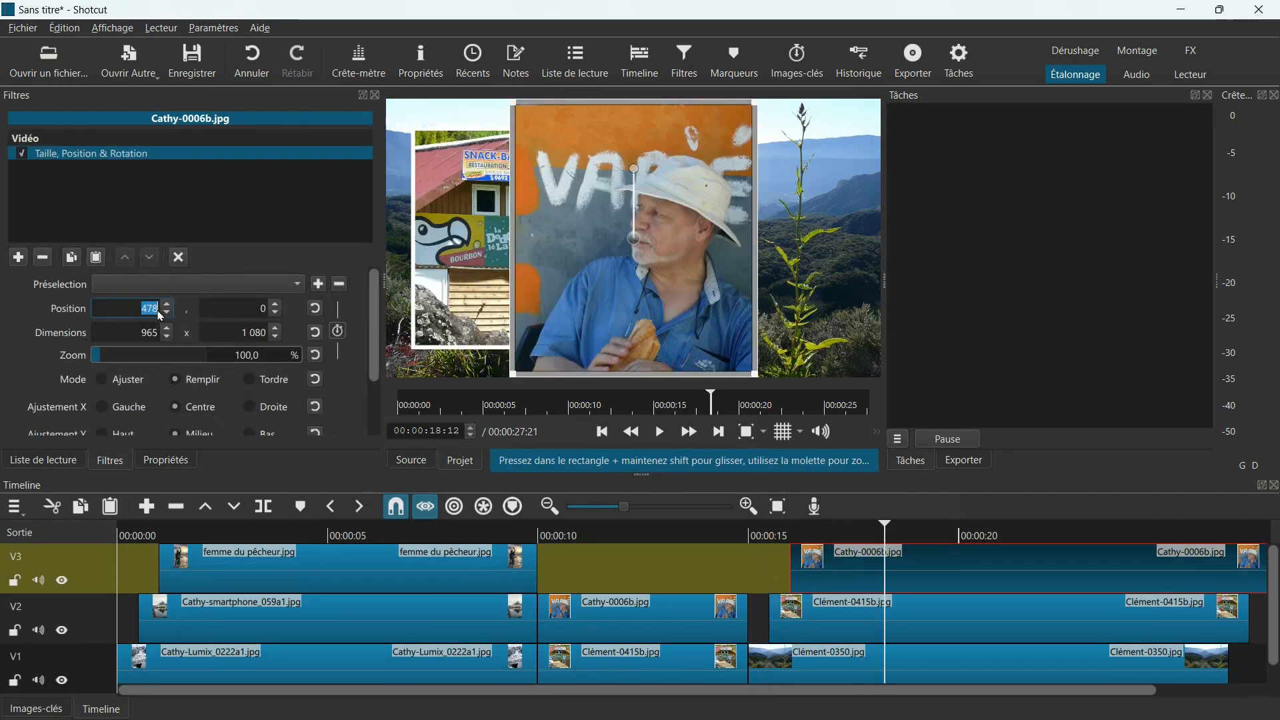
text(960)
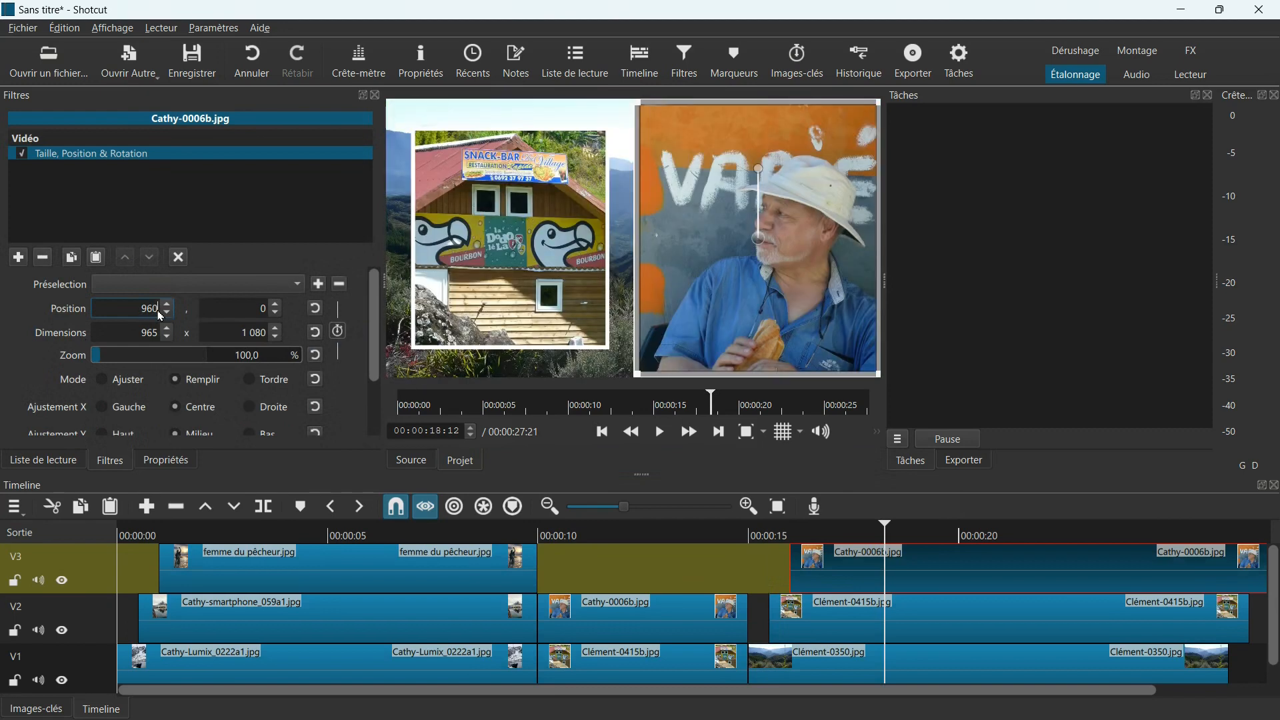
double_click(218, 358)
text(80)
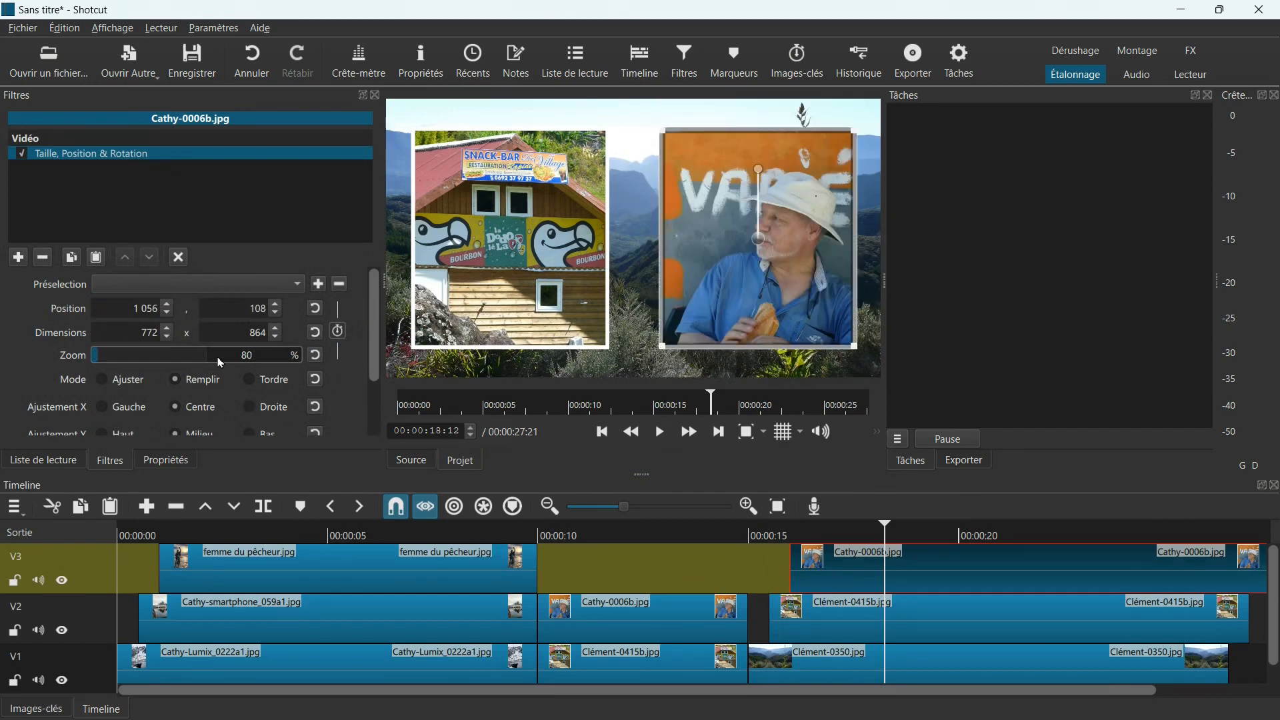
Keyframe the V3 photo's current placement at 00:00:16:25 and set its horizontal position to 1920 at the clip's start
drag(885, 526, 814, 528)
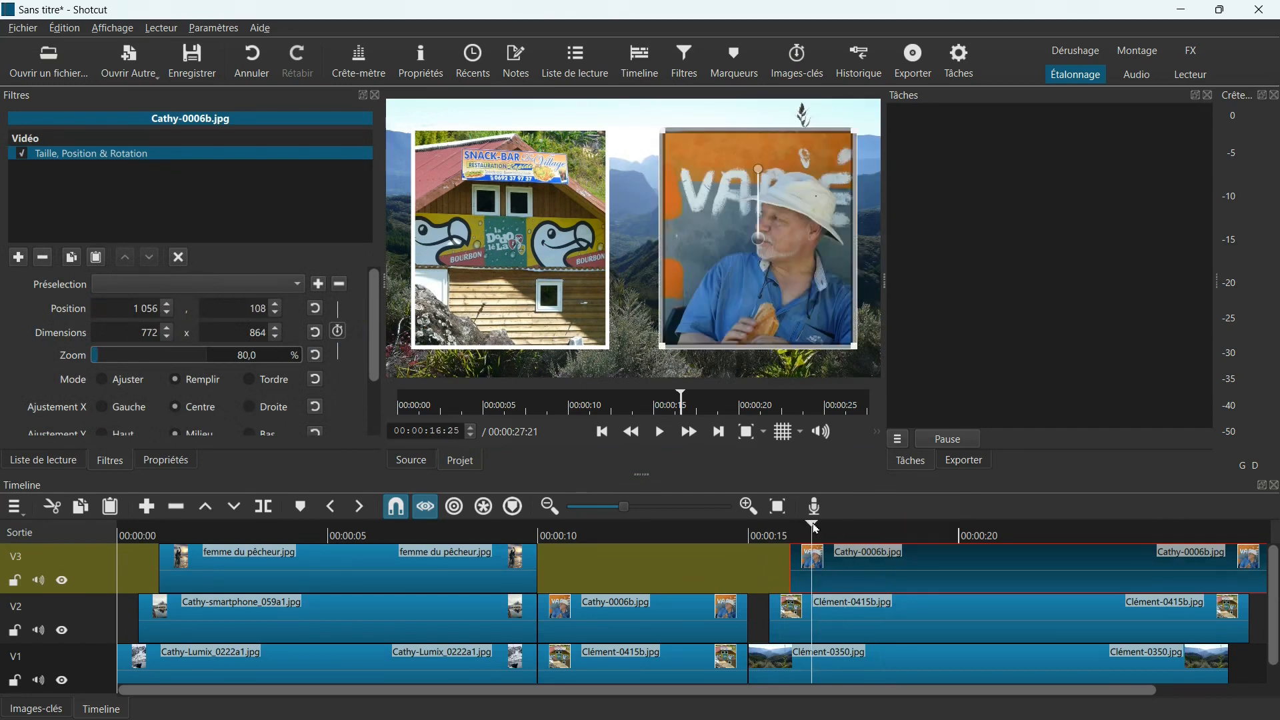
click(339, 332)
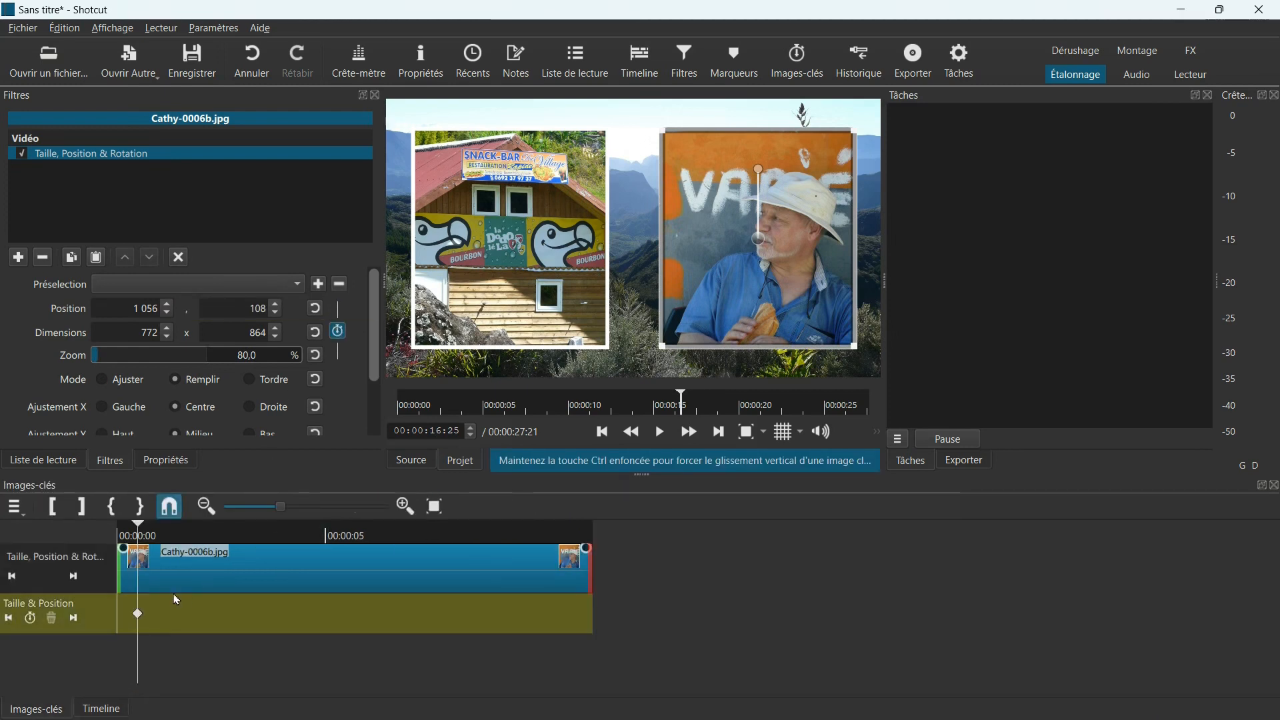
drag(138, 532, 112, 533)
drag(134, 310, 167, 320)
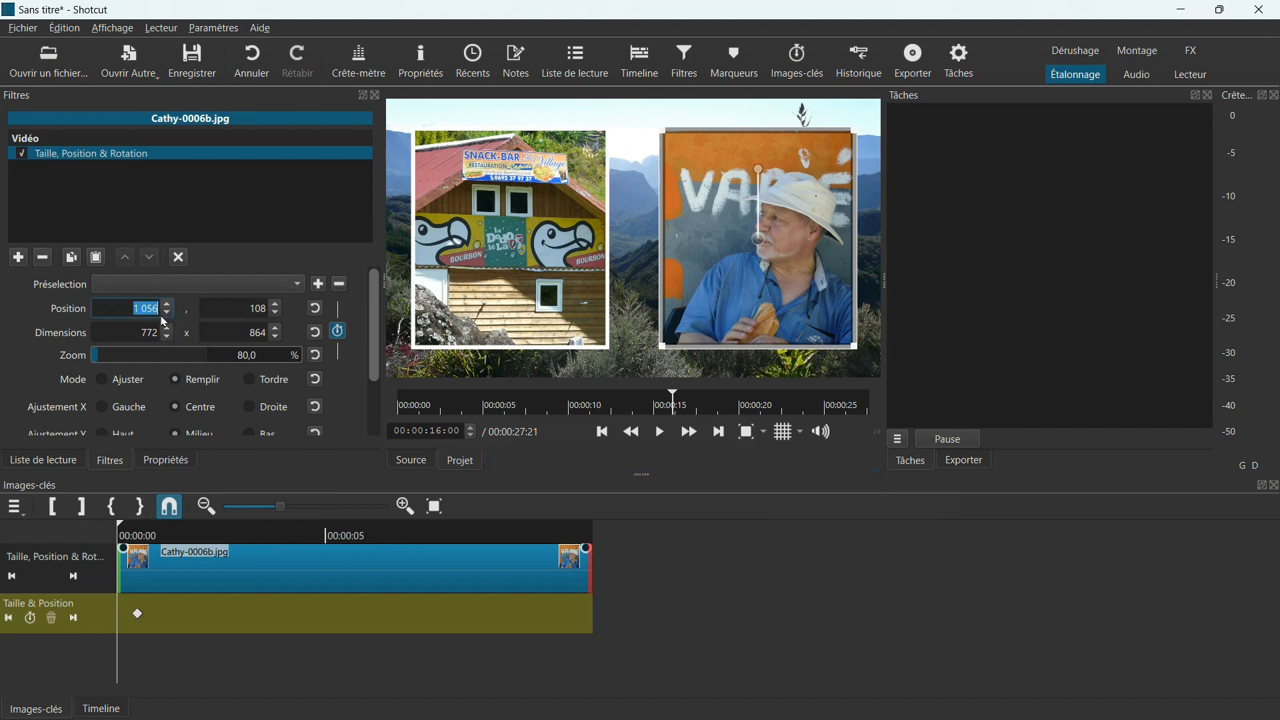
text(19)
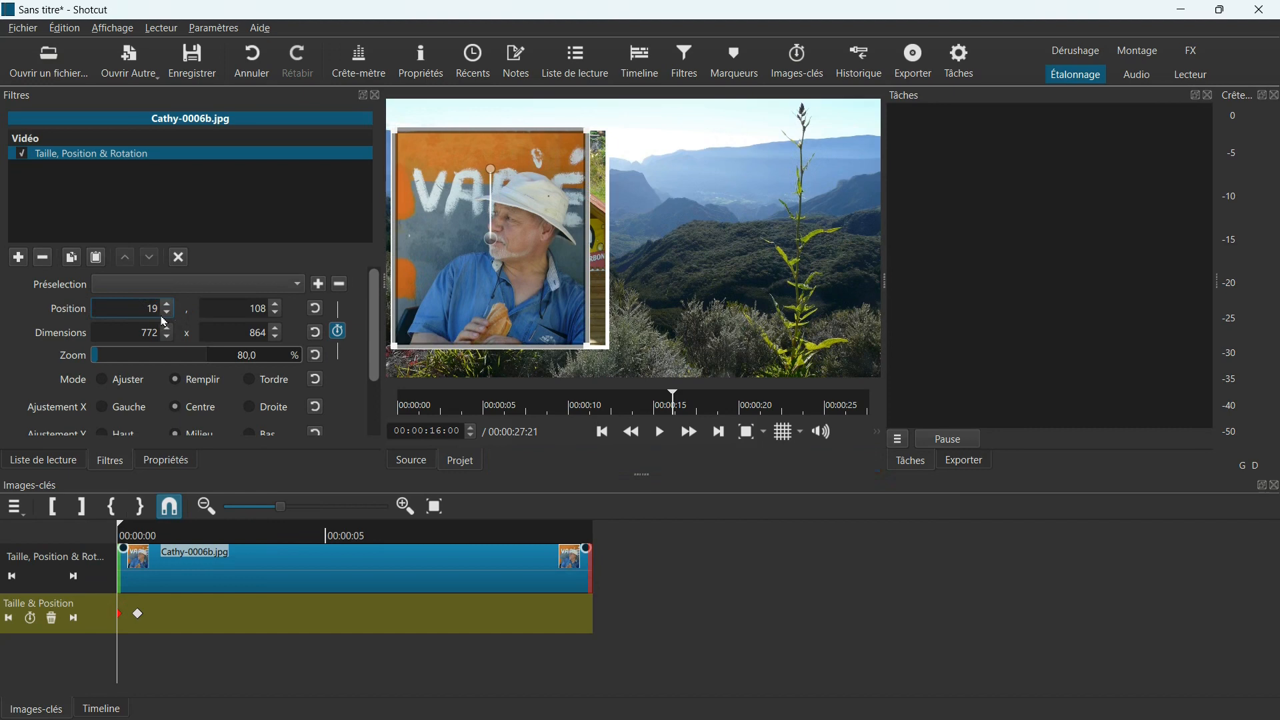
text(20)
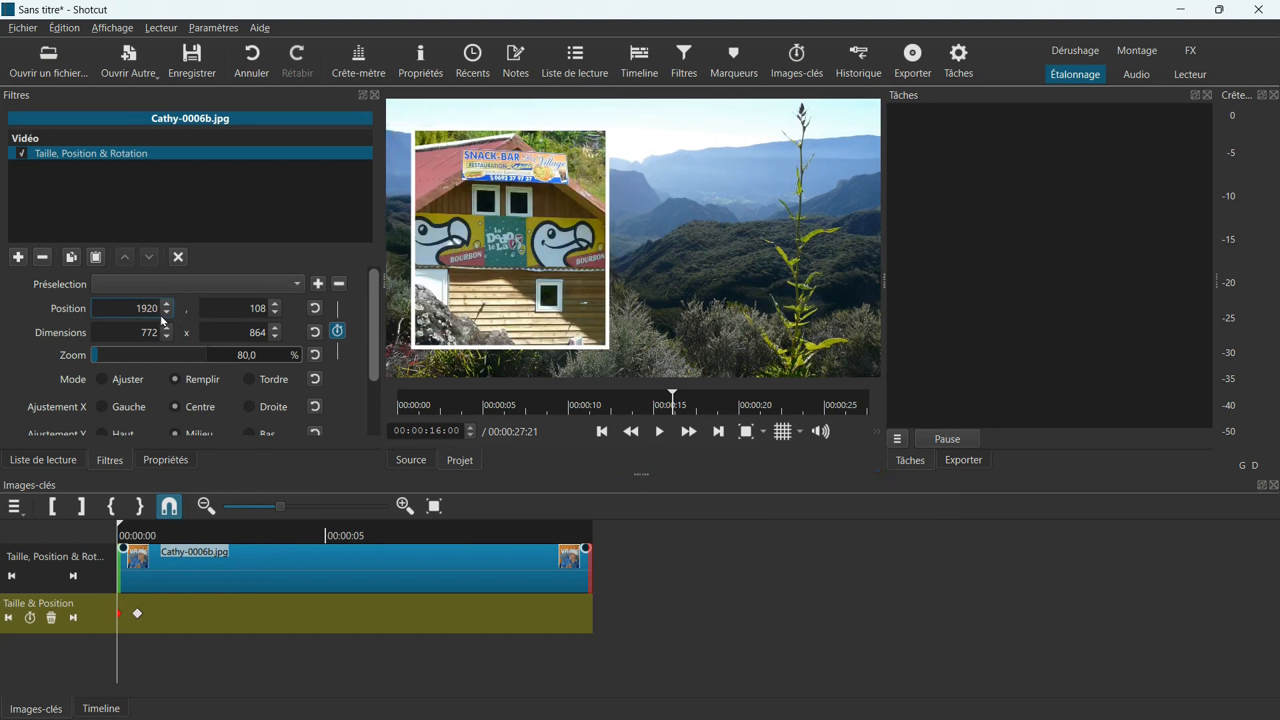
click(265, 354)
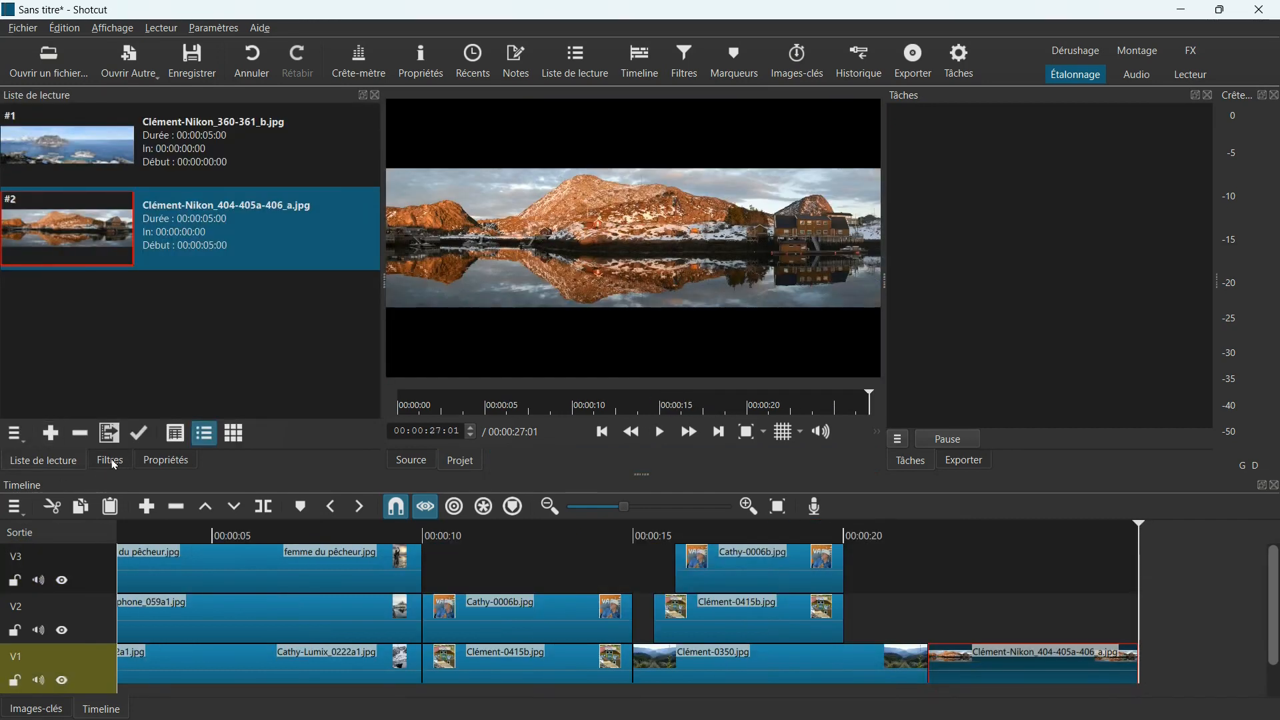
Apply the Taille, Position & Rotation filter to Clément-Nikon_404-405a-406_a.jpg on V1 and set its vertical position to 550
click(111, 460)
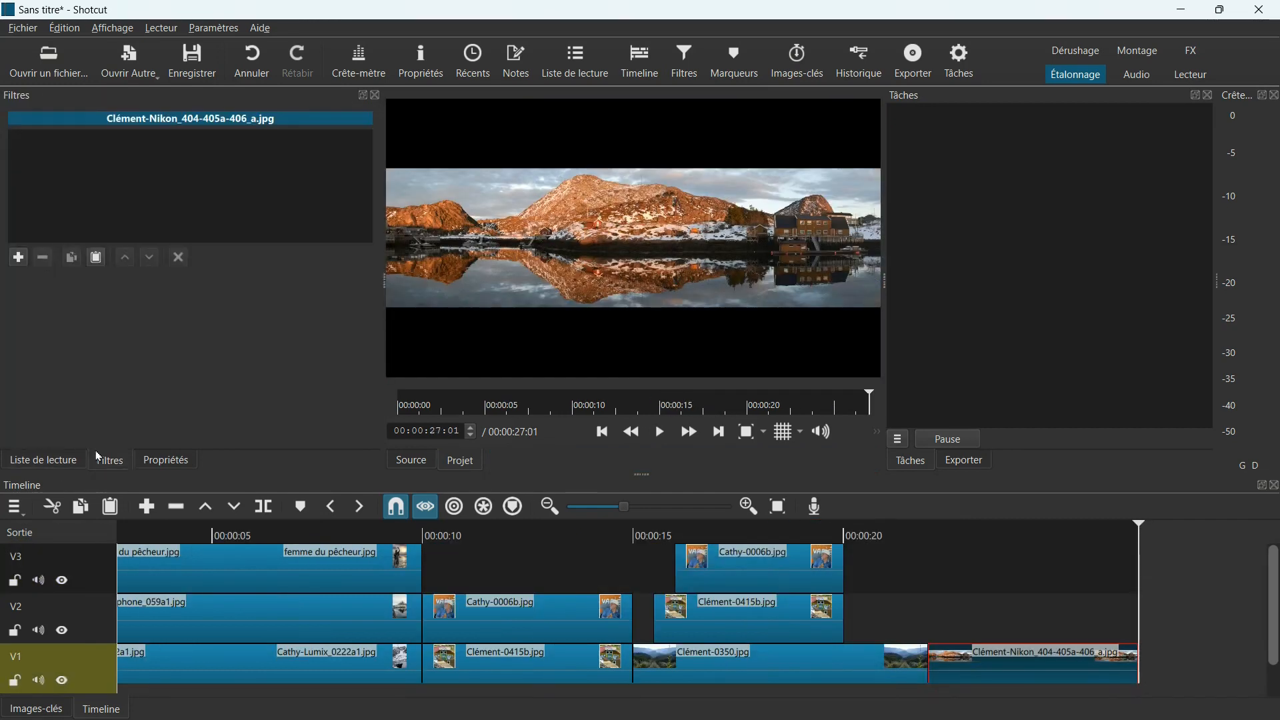
click(18, 258)
scroll(66, 280, down, 2)
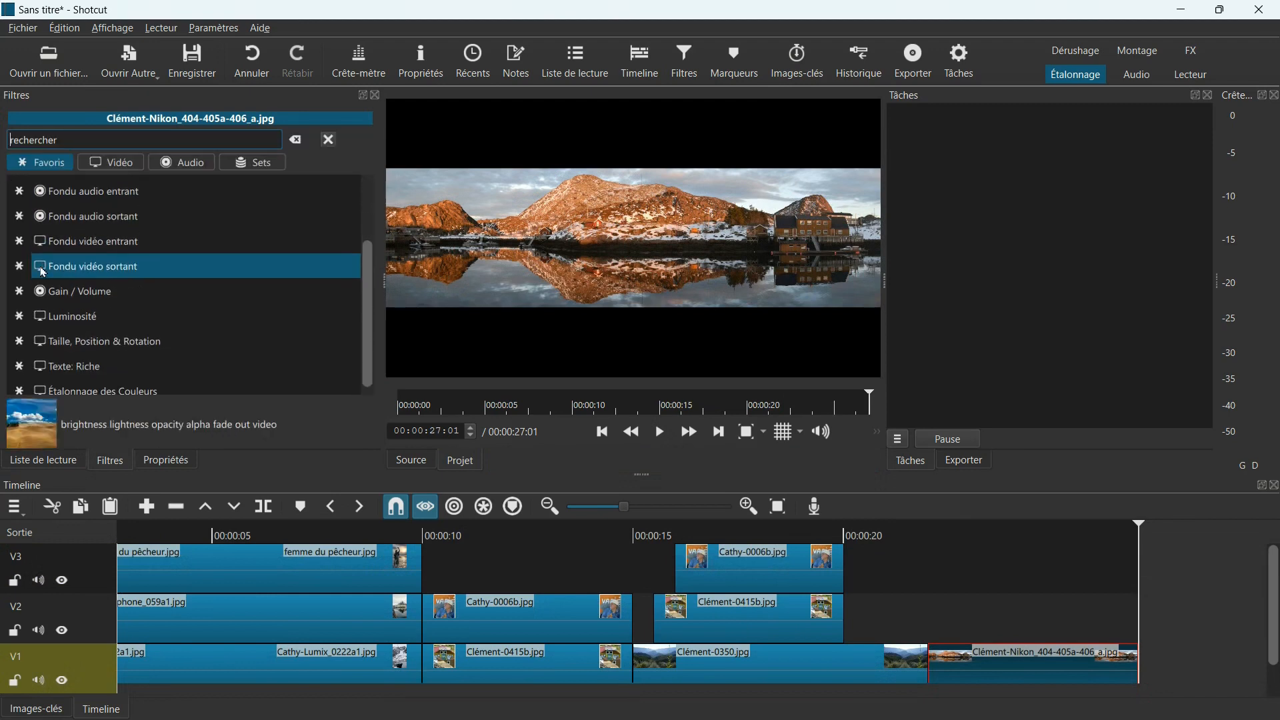
click(79, 338)
double_click(255, 308)
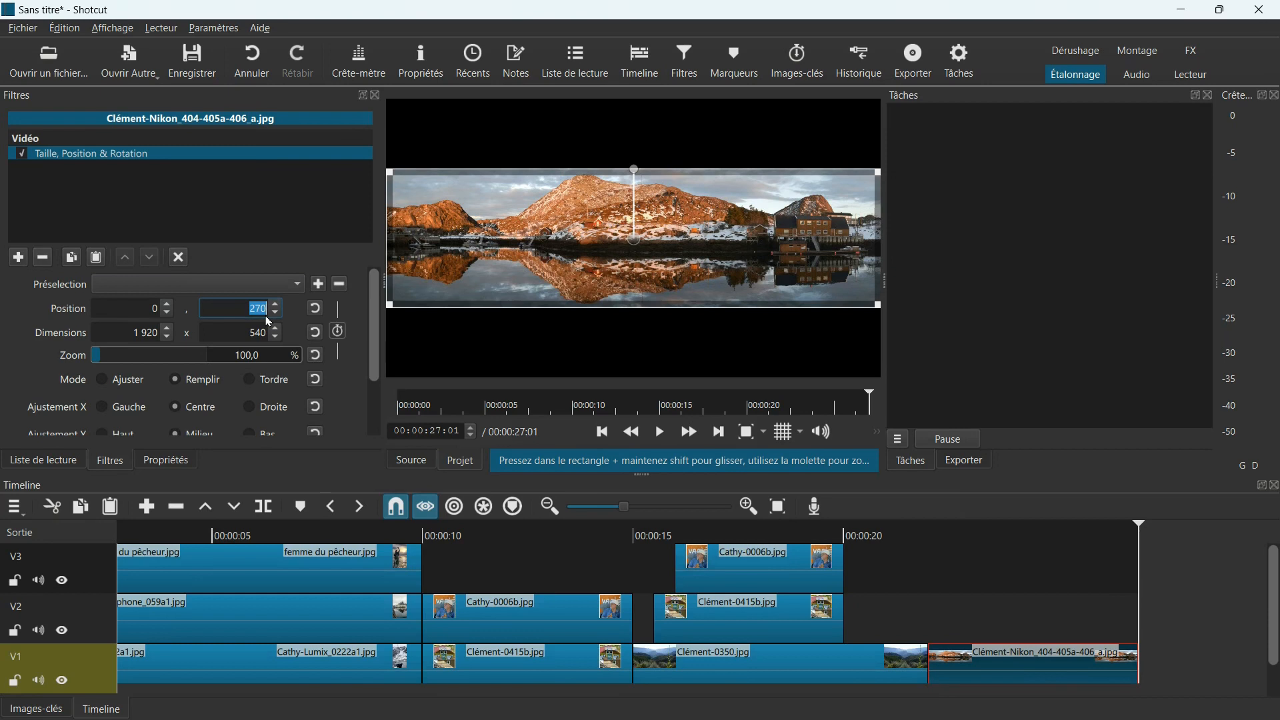
text(550)
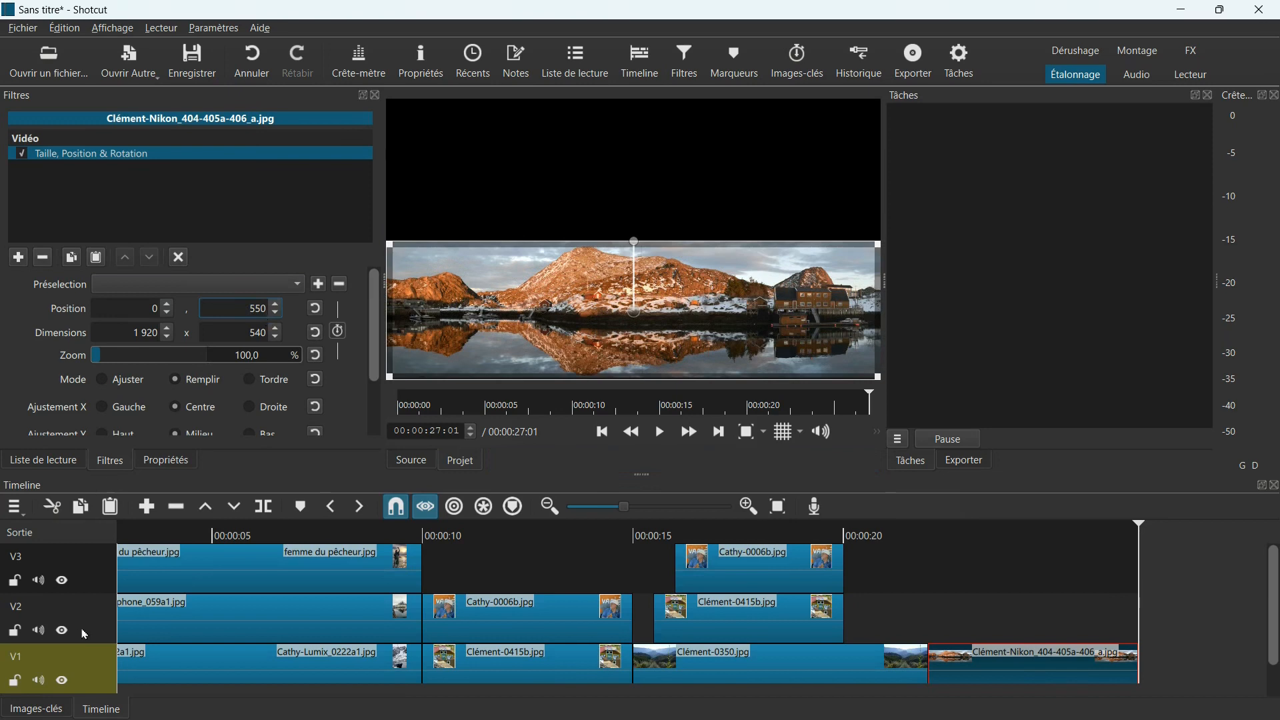
Append Clément-Nikon_360-361_b.jpg to track V2 and move it to start at 00:00:22:00, aligned with the V1 panorama
click(101, 642)
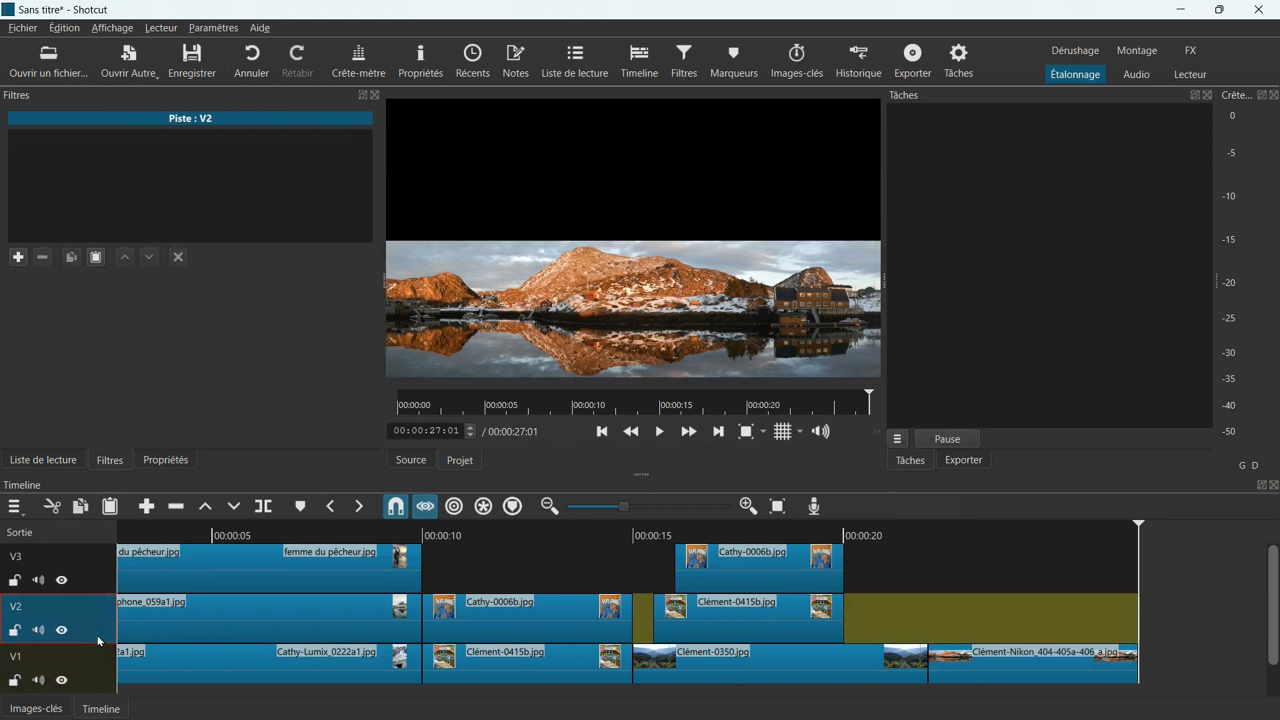
click(64, 467)
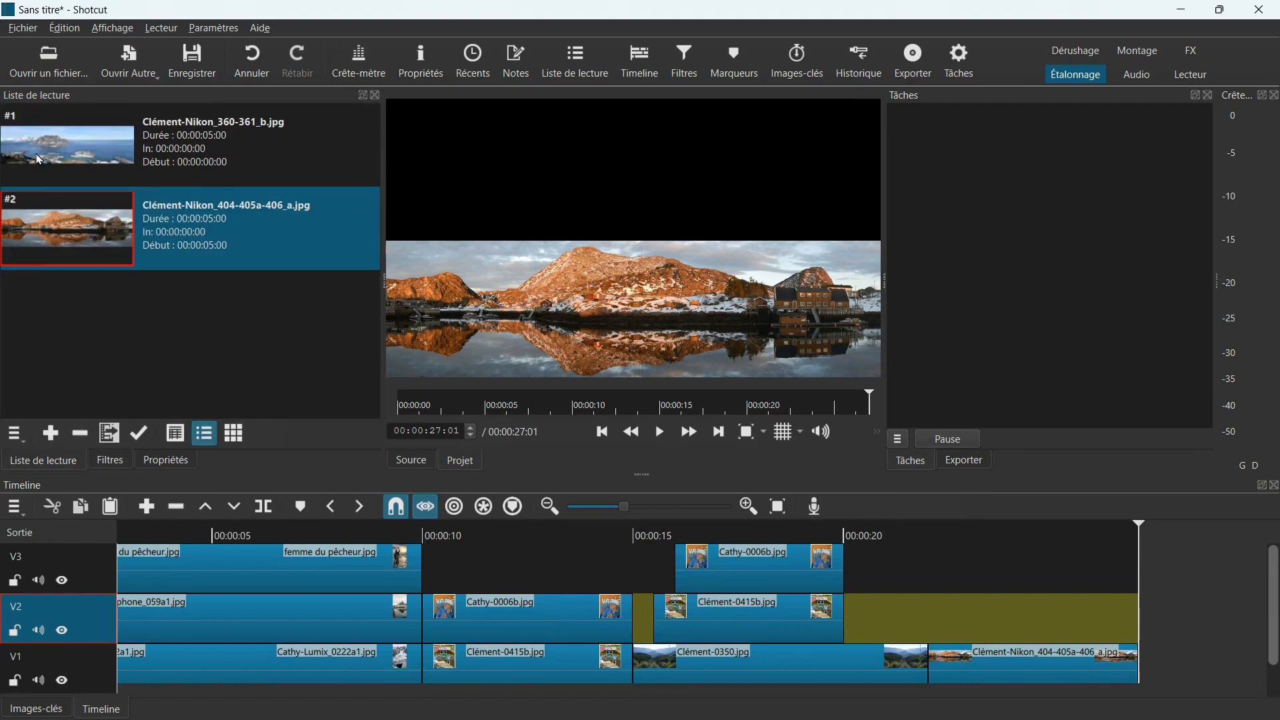
double_click(68, 158)
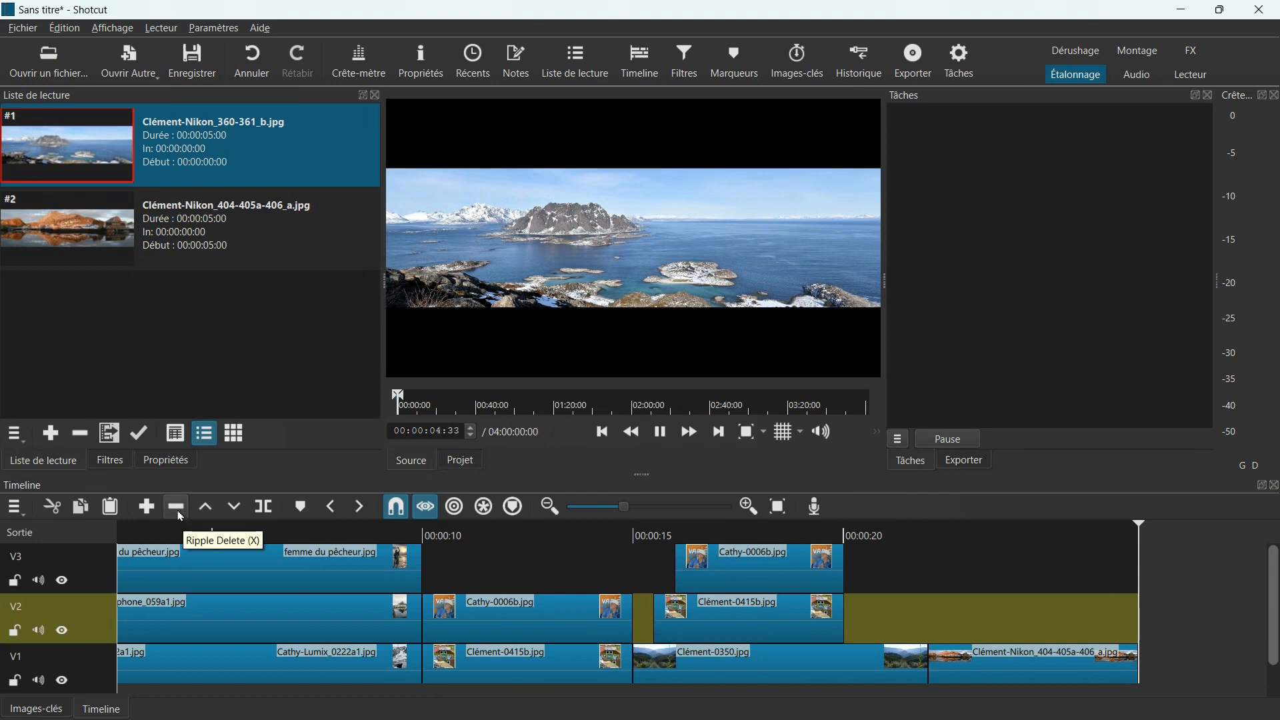
click(147, 507)
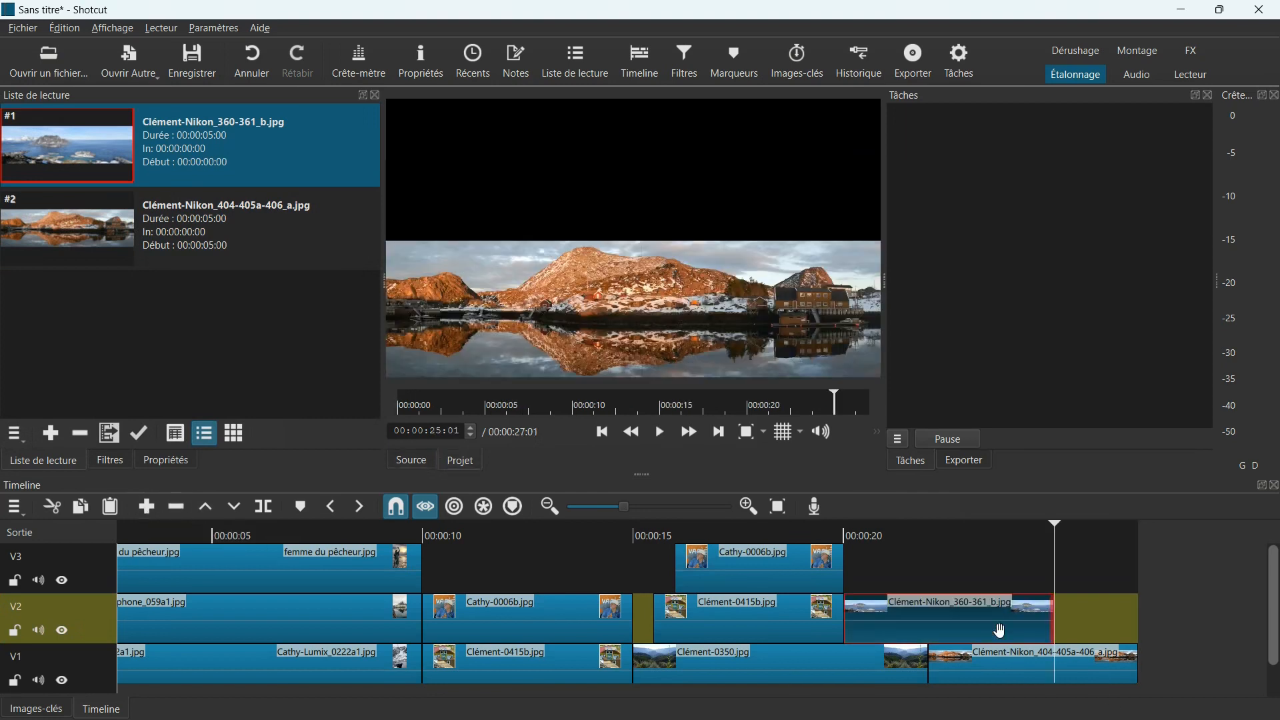
drag(923, 623, 1008, 621)
click(1008, 621)
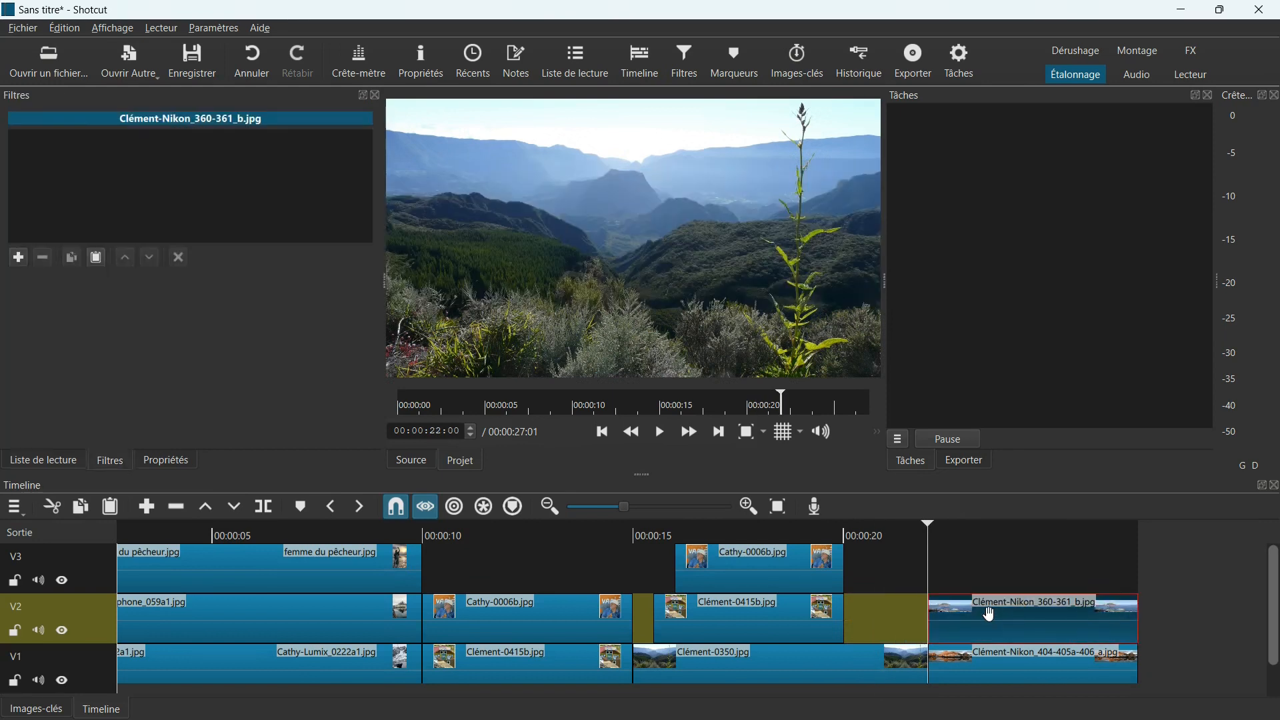
Apply the Taille, Position & Rotation filter to Clément-Nikon_360-361_b.jpg and set its vertical position to 0
click(18, 258)
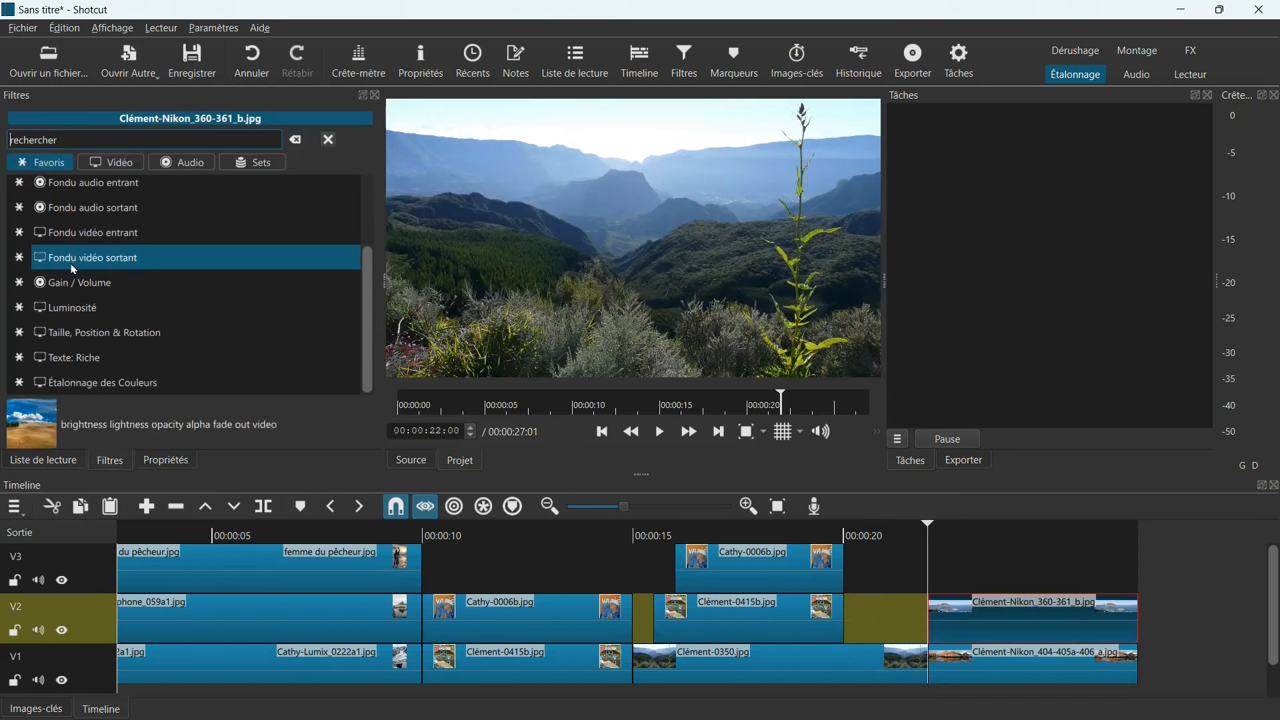
click(82, 331)
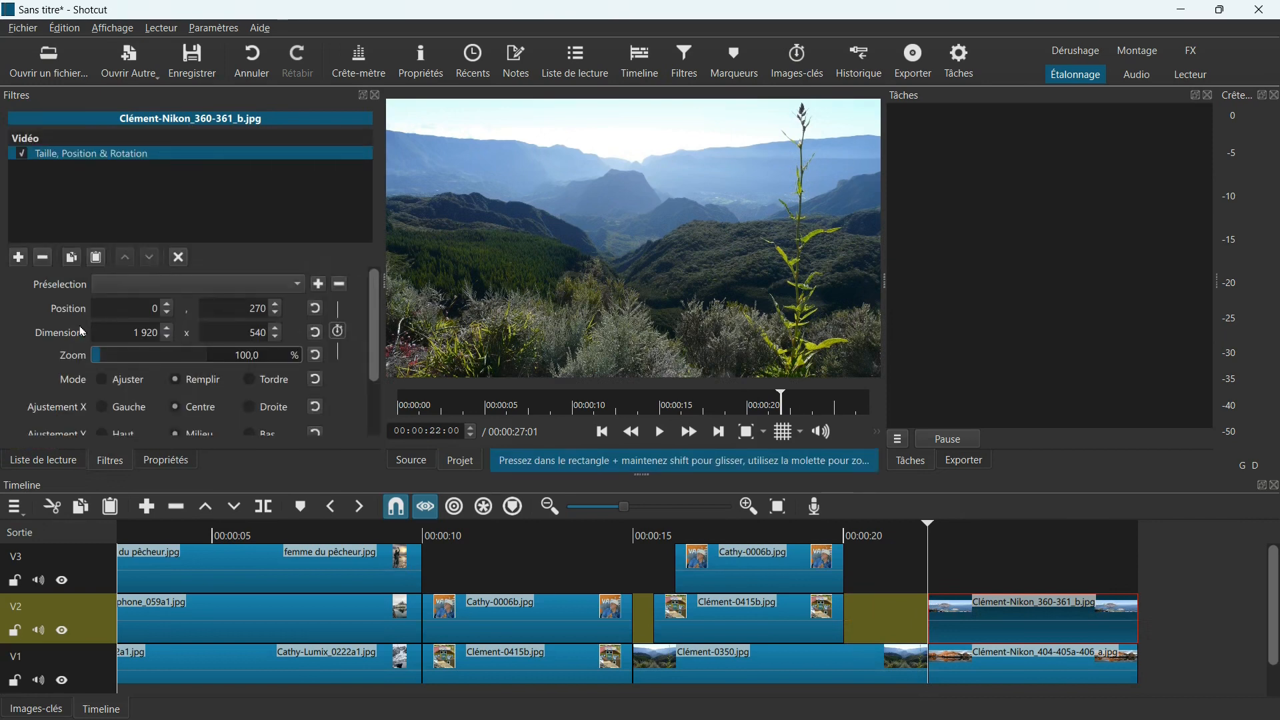
click(998, 530)
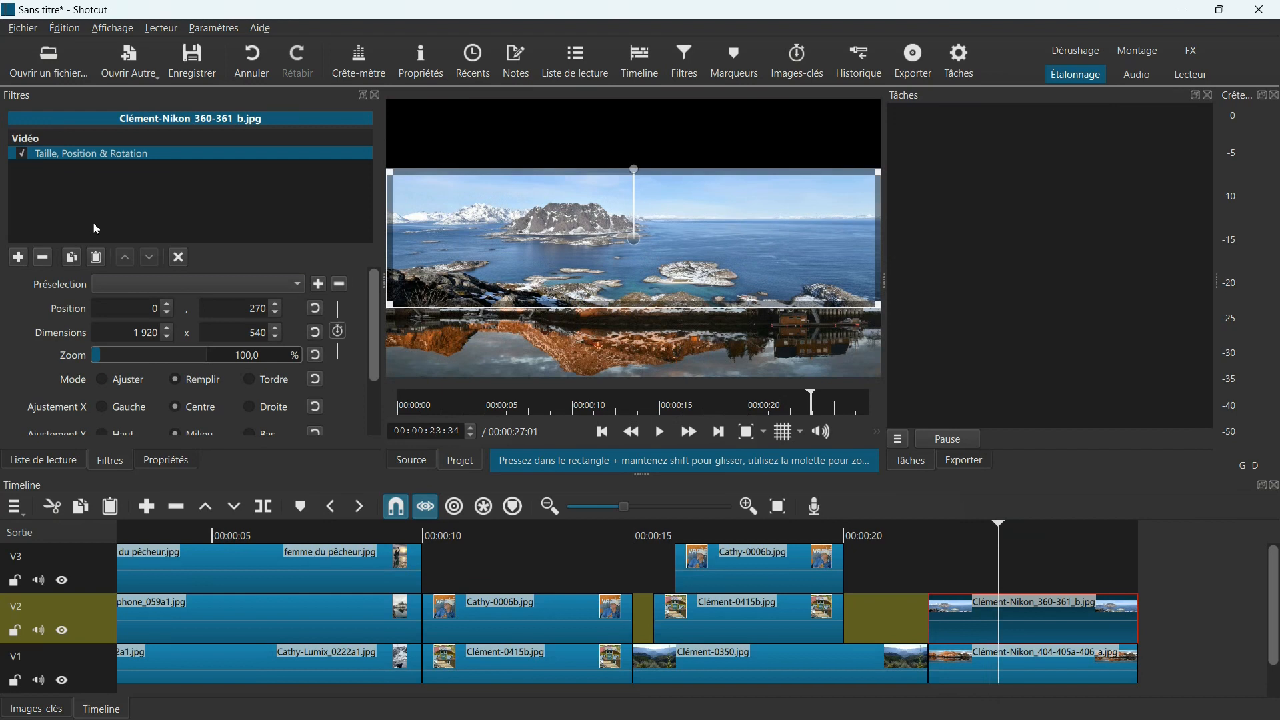
double_click(268, 314)
text(0)
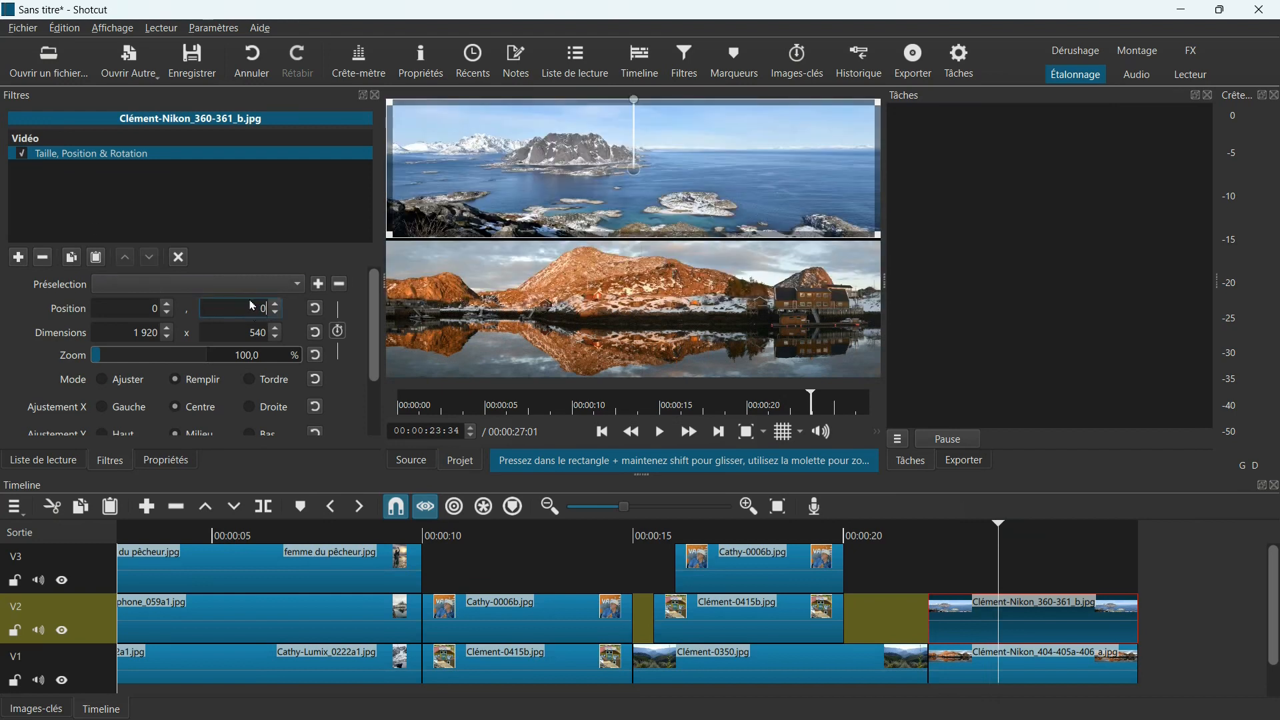